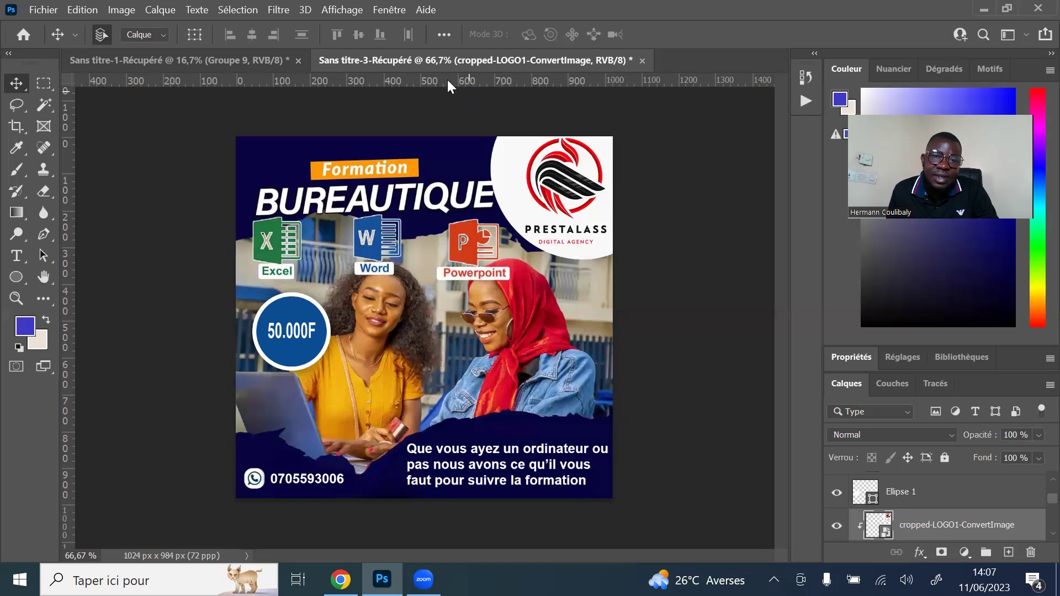
# Show the History panel, which lists only the flyer's opening step
pyautogui.click(390, 10)
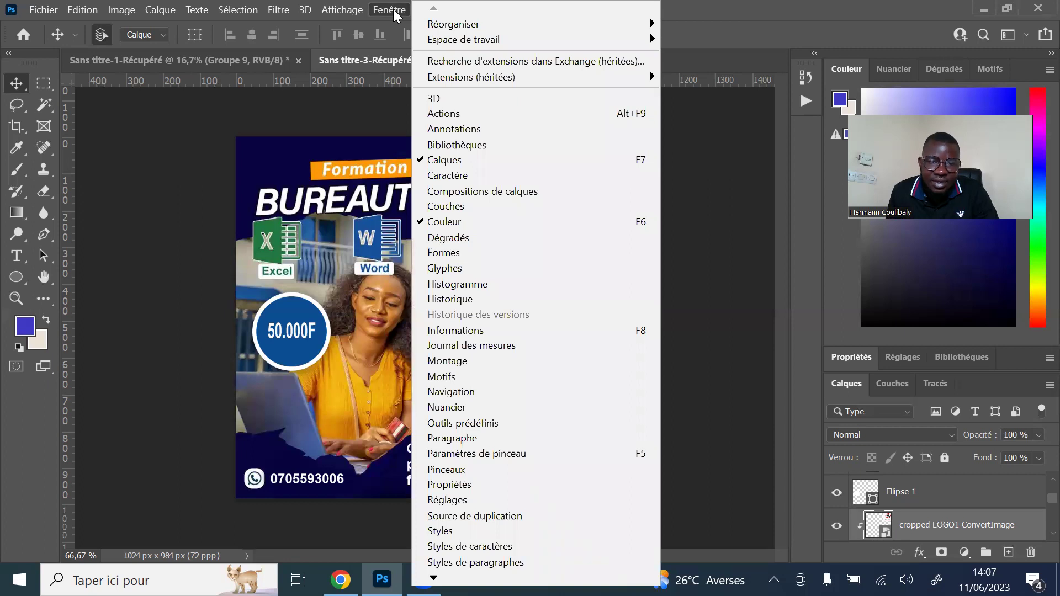
pyautogui.click(450, 298)
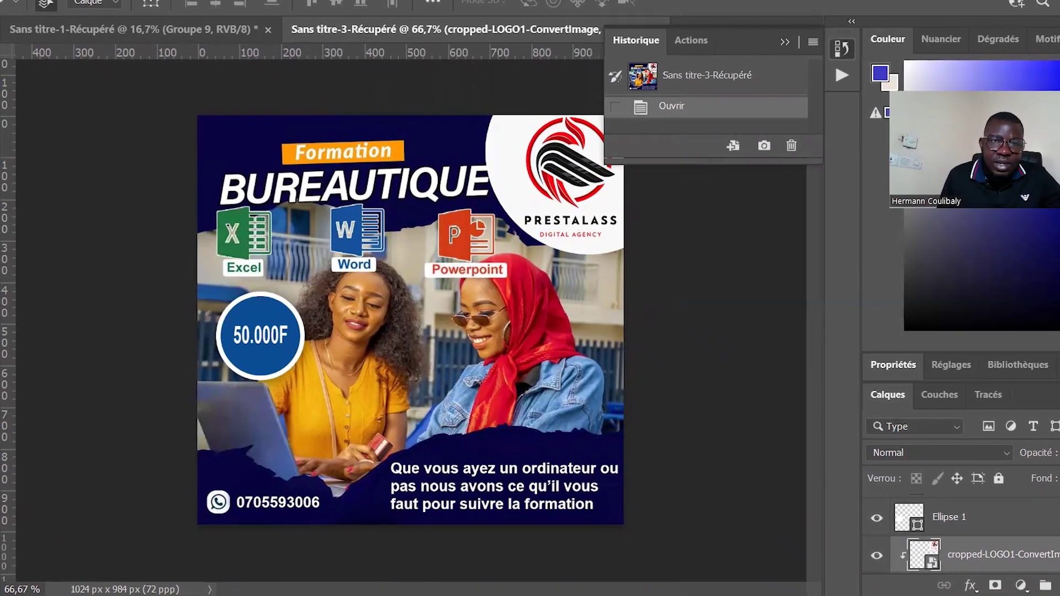
pyautogui.click(409, 3)
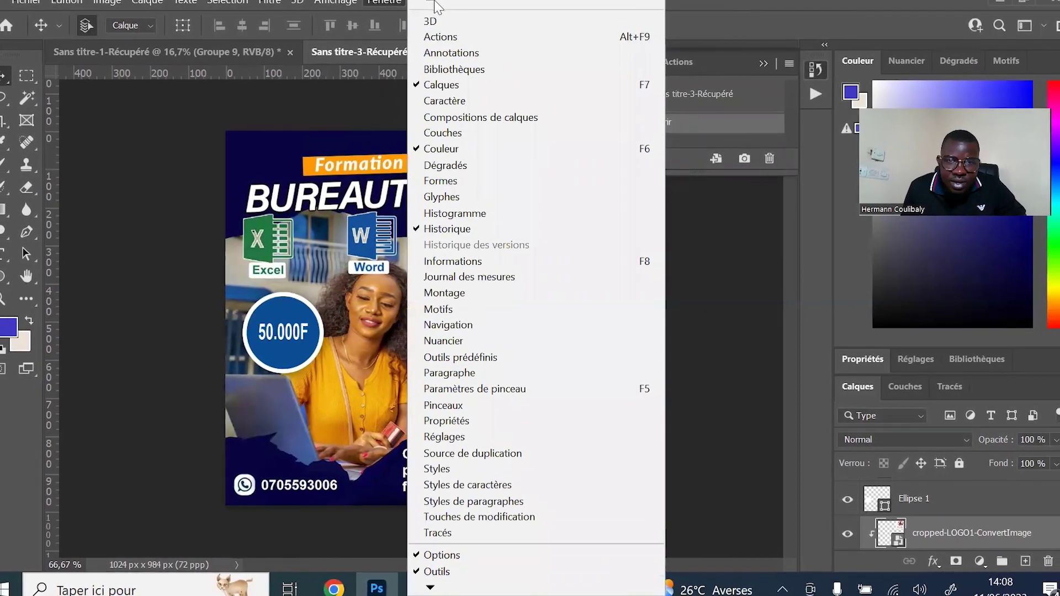
# Show the Actions panel, enlarge it, and scroll down to the SIGNATURE set
pyautogui.click(440, 37)
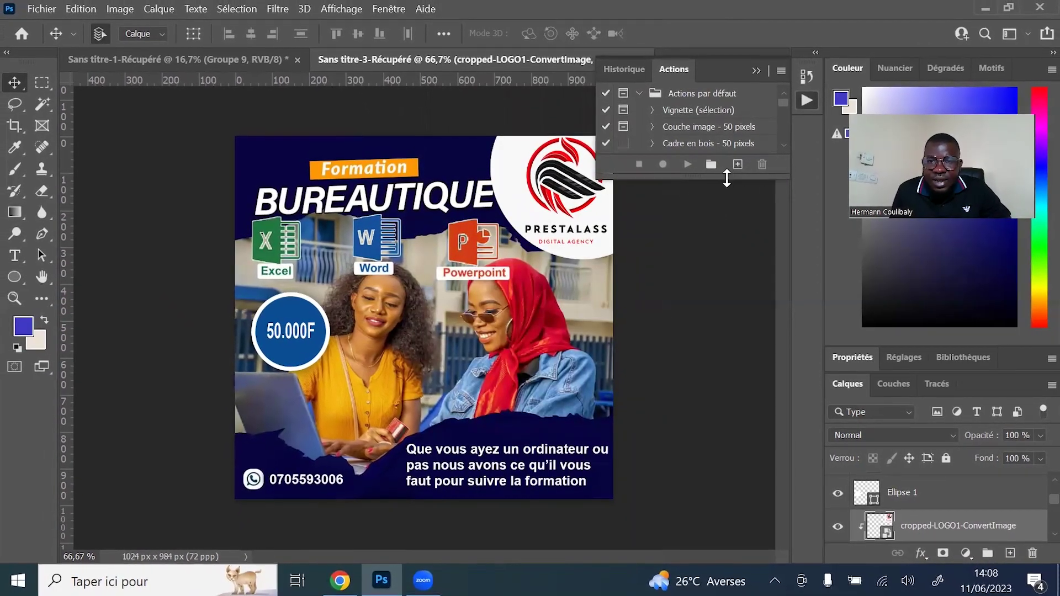
pyautogui.moveTo(727, 178); pyautogui.dragTo(729, 343)
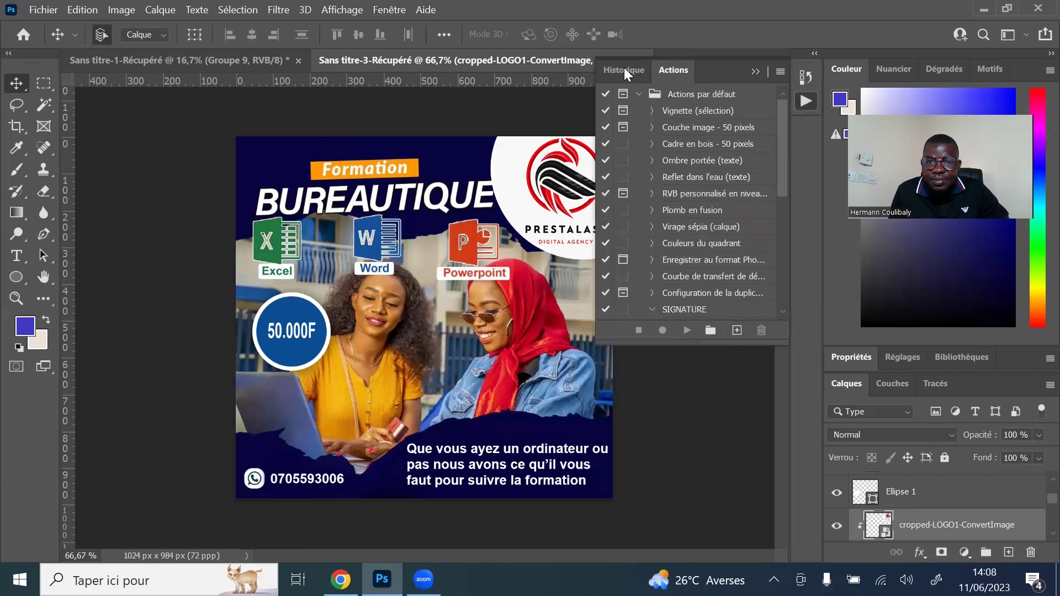
pyautogui.scroll(-1, 735, 317)
pyautogui.scroll(-1, 760, 315)
pyautogui.scroll(-3, 768, 320)
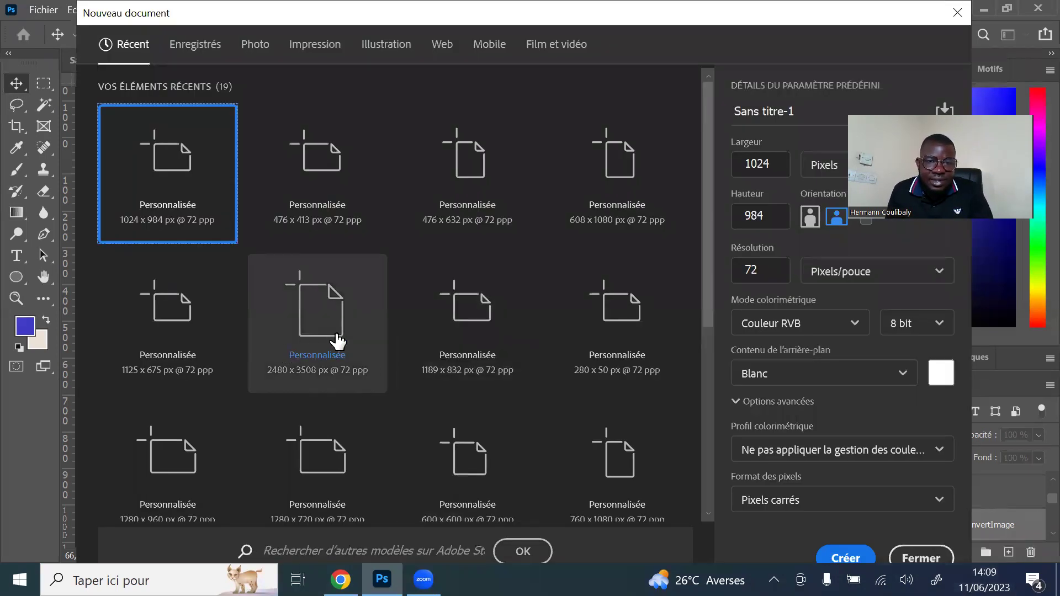
# Create a new 500 x 100 px white document at 72 ppi
pyautogui.click(767, 164)
pyautogui.doubleClick(766, 165)
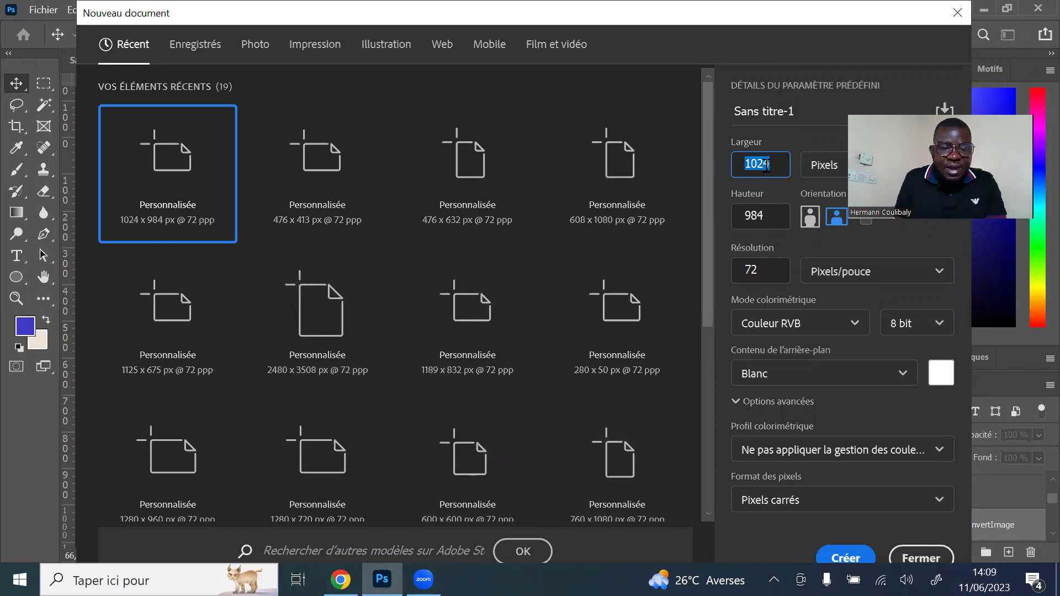
pyautogui.click(768, 165)
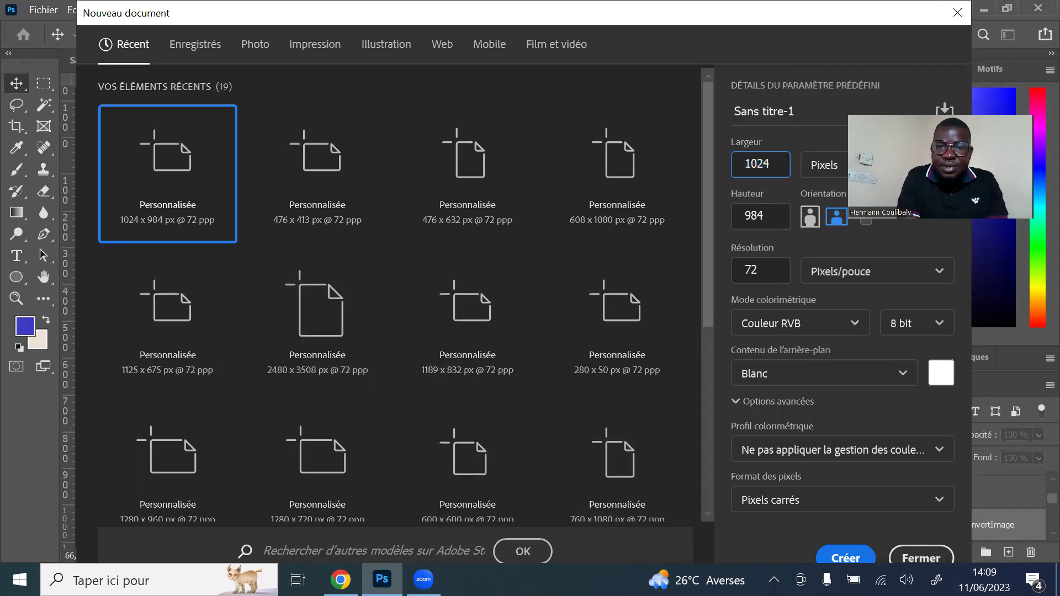
pyautogui.press('BackSpace')
pyautogui.press('BackSpace')
pyautogui.press('BackSpace')
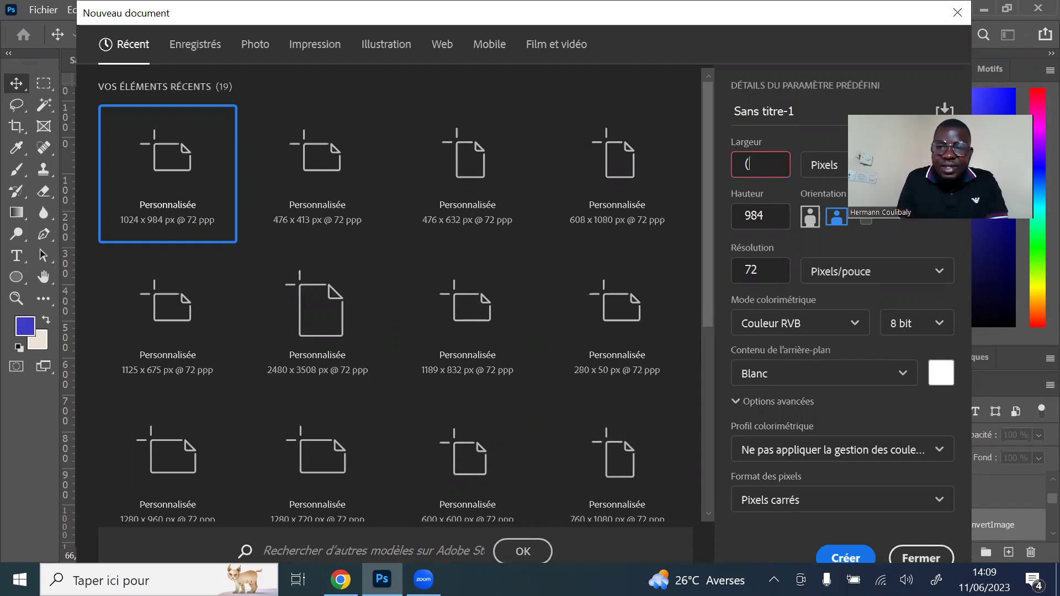
pyautogui.write('500')
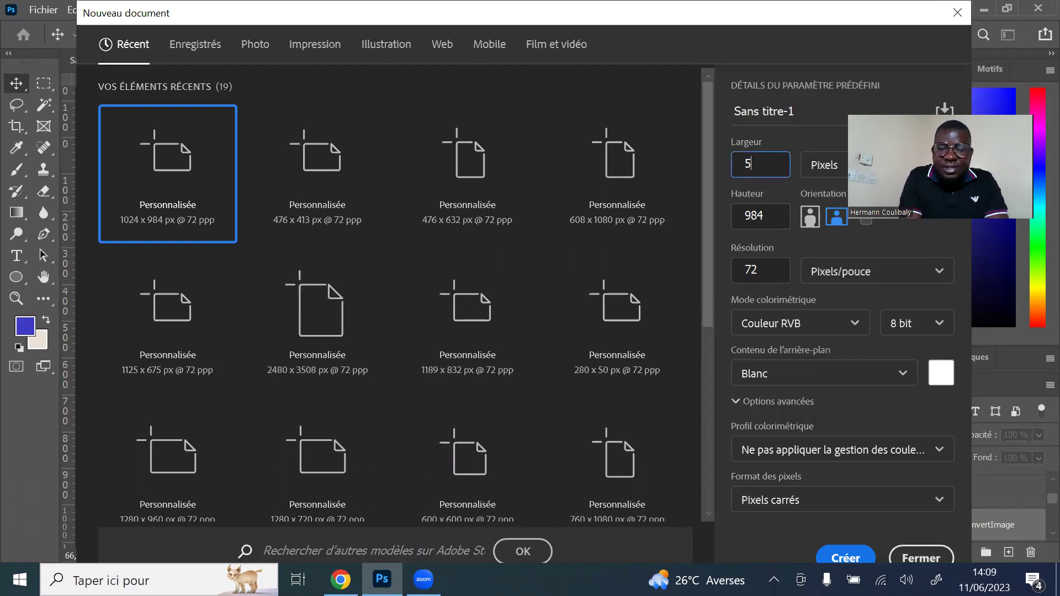
pyautogui.click(754, 217)
pyautogui.doubleClick(763, 215)
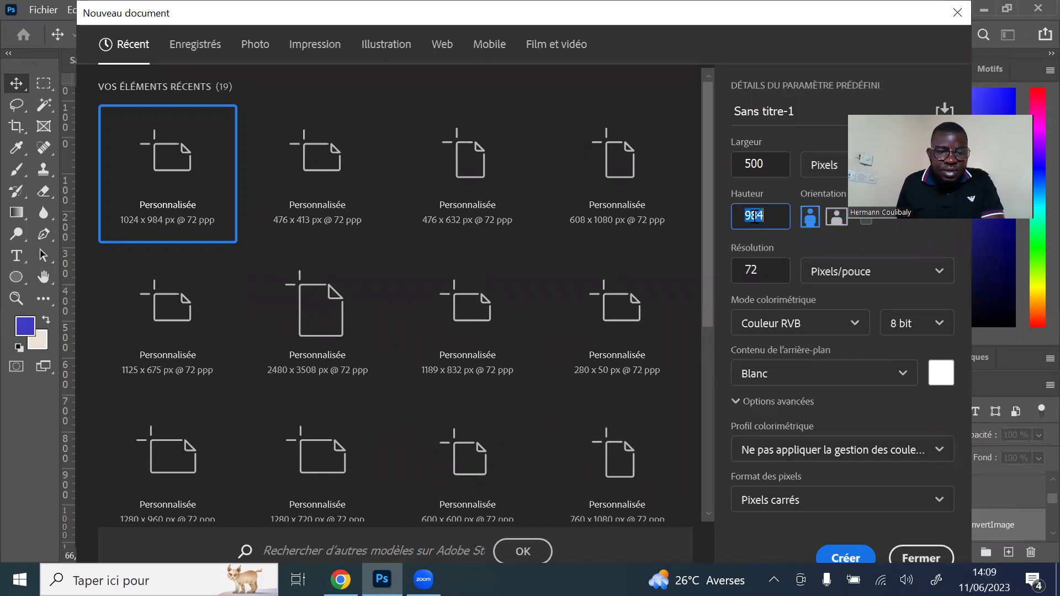
pyautogui.write('100')
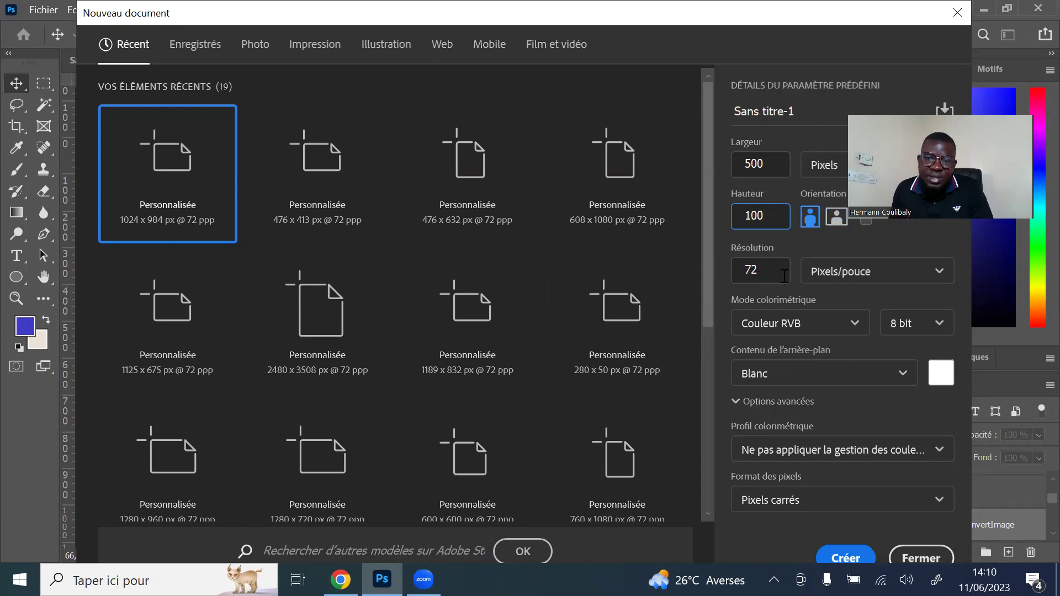
pyautogui.click(848, 557)
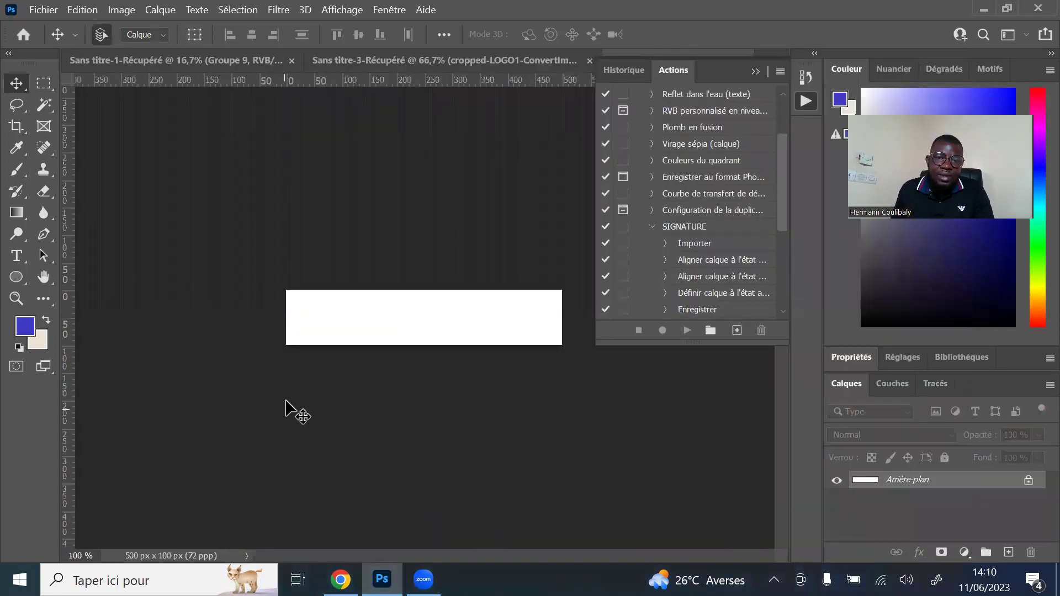
# Add a left-aligned HERMAN EBAY text layer on the white canvas
pyautogui.click(16, 256)
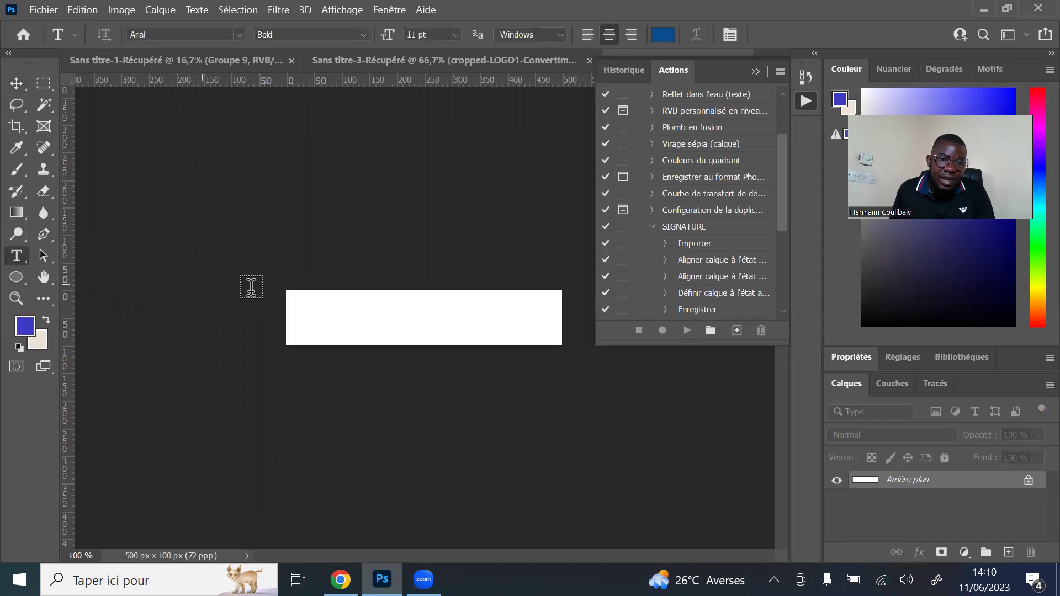
pyautogui.click(298, 317)
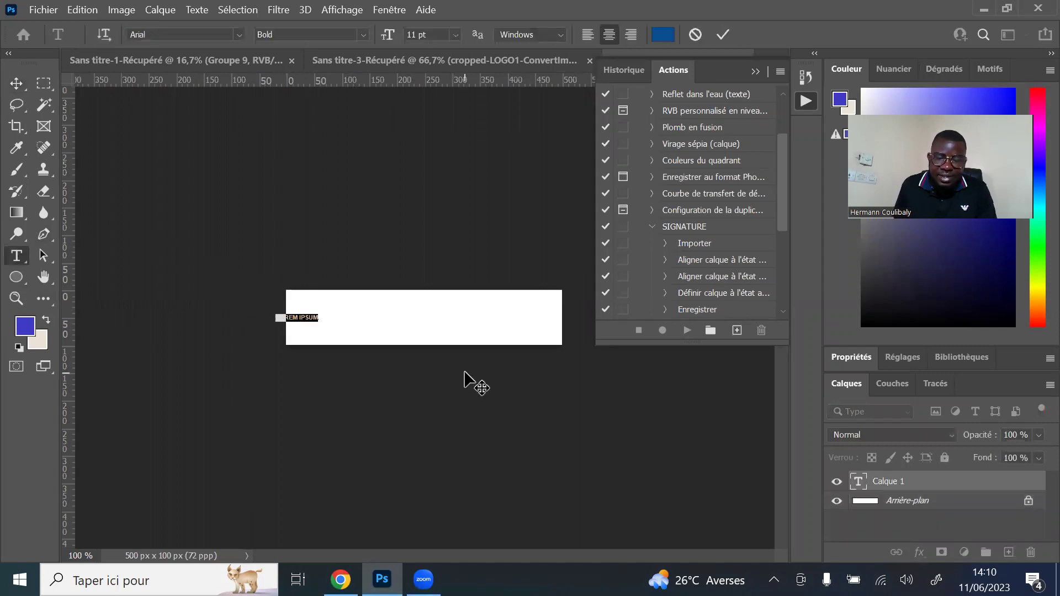
pyautogui.press('BackSpace')
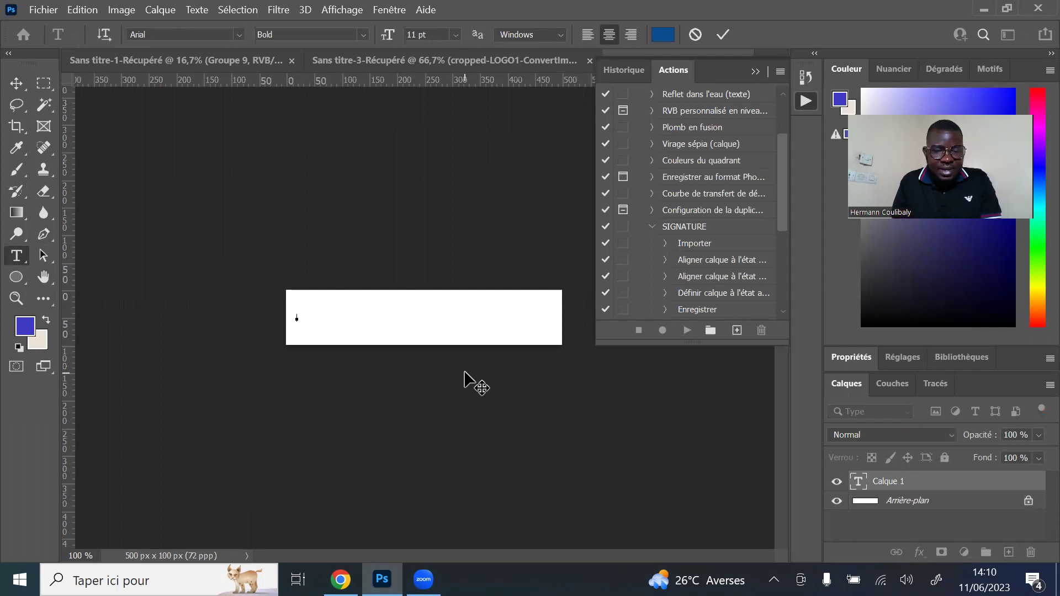
pyautogui.click(588, 34)
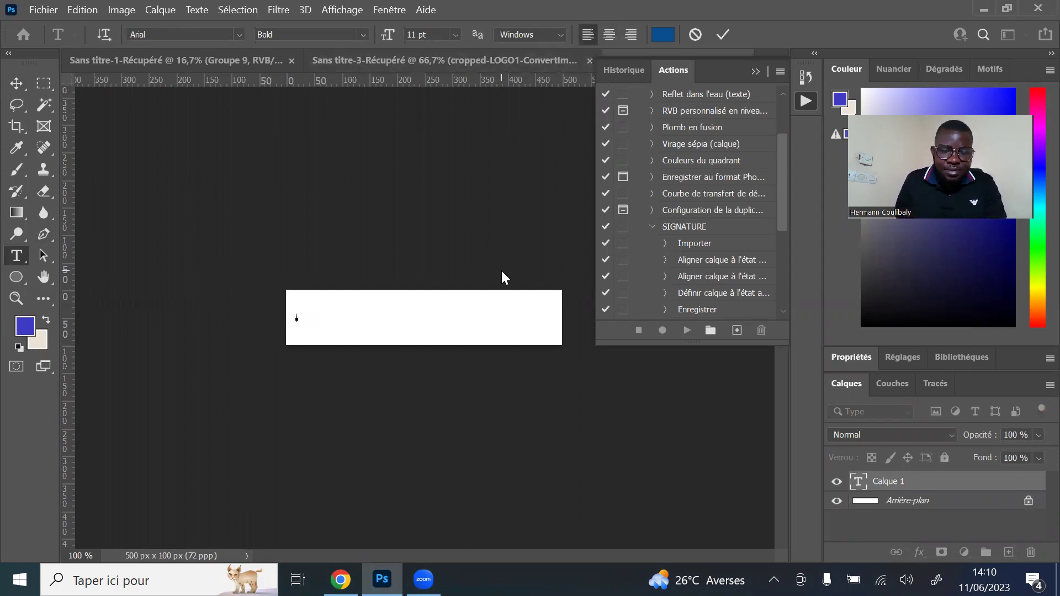
pyautogui.write('RMAN')
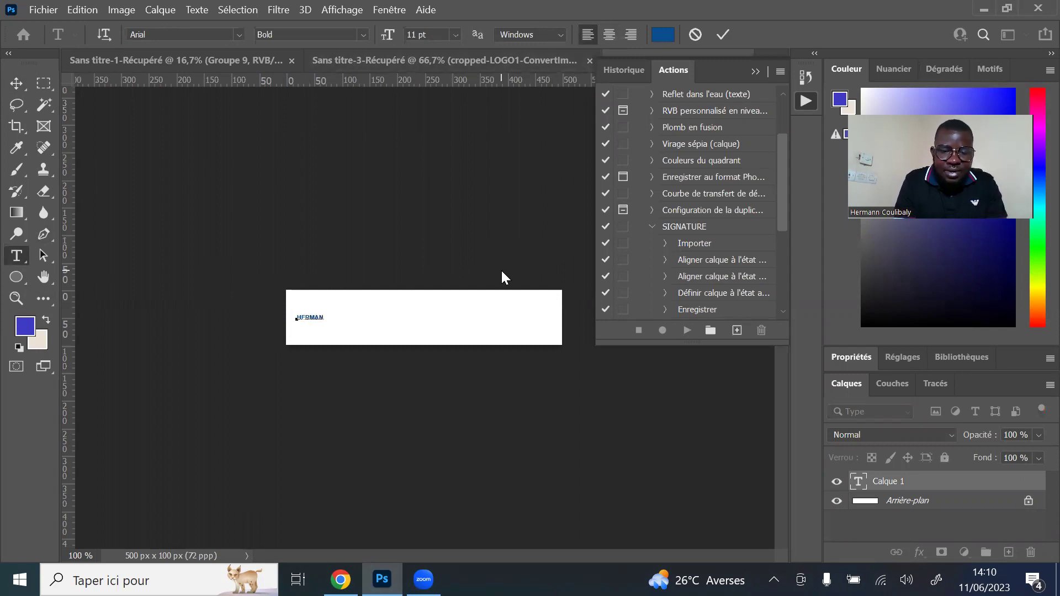
pyautogui.write(' F')
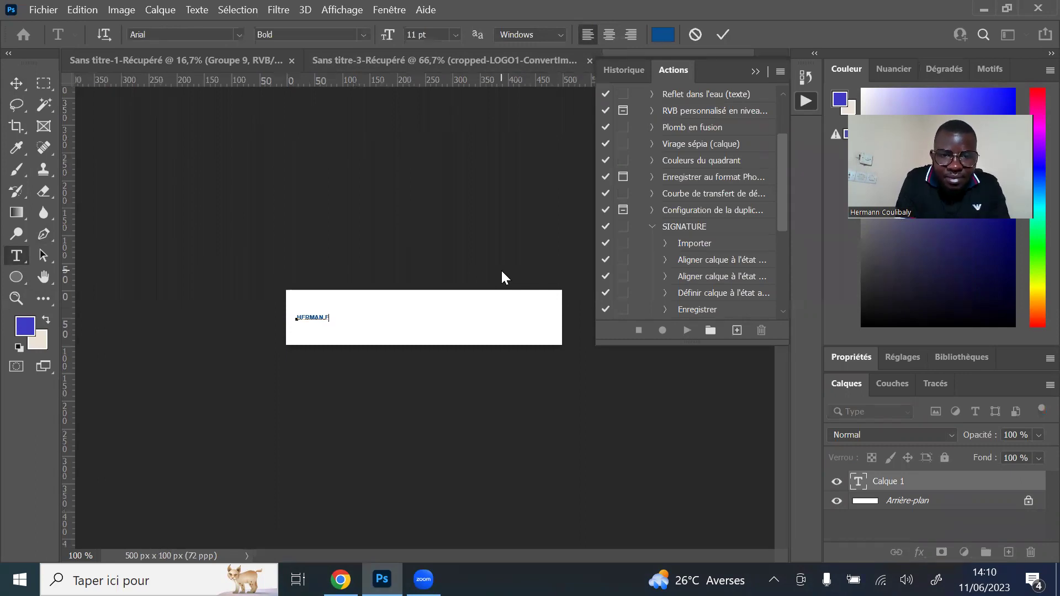
pyautogui.write('V FRAY')
# Format the title as Arial Black at 60 pt and commit it
pyautogui.hotkey('ctrl', 'a')
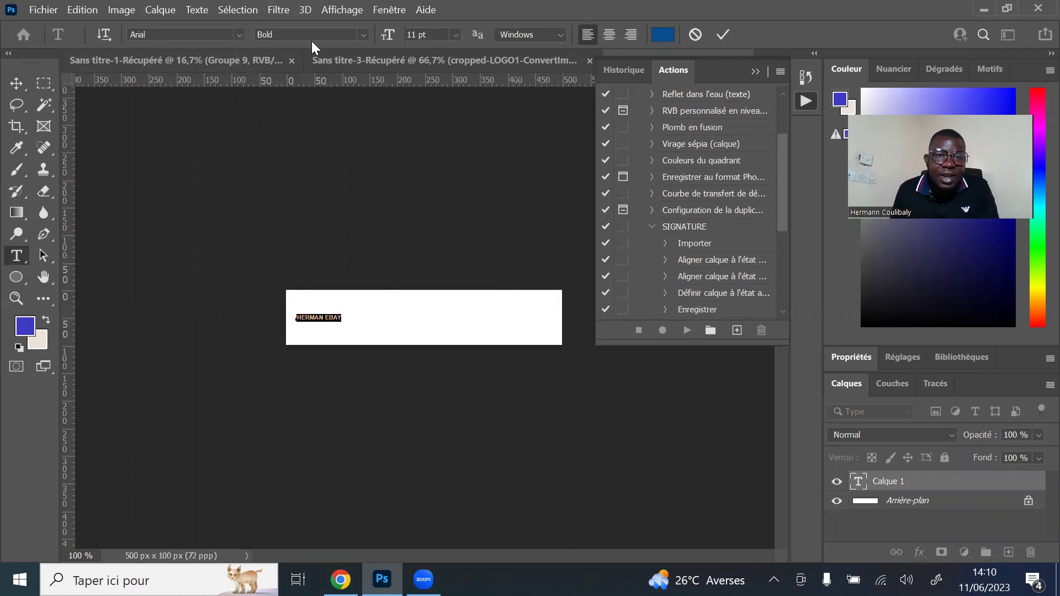
pyautogui.click(239, 33)
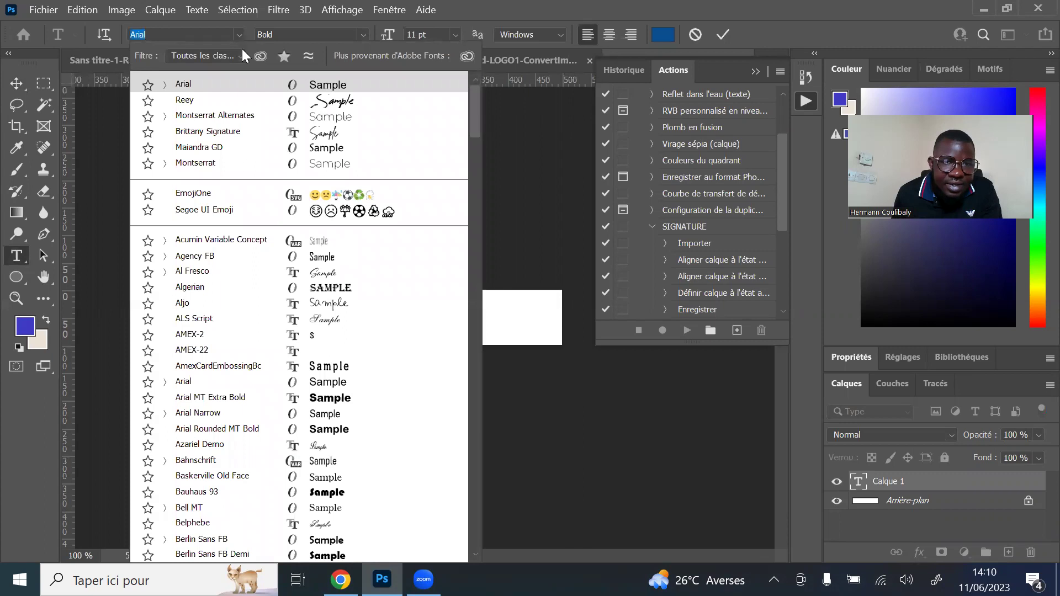
pyautogui.click(251, 82)
pyautogui.click(345, 30)
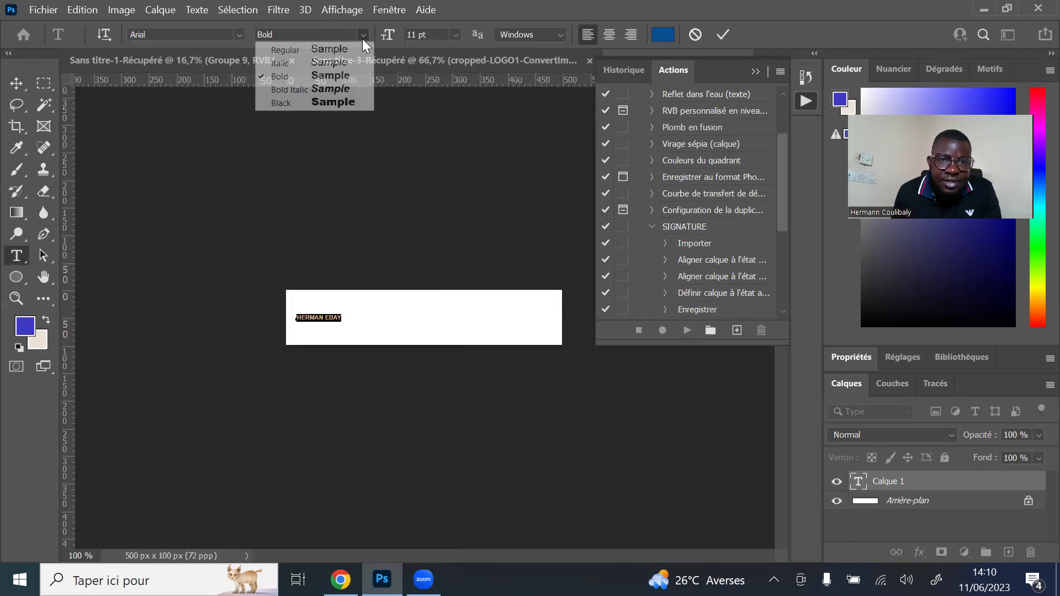
pyautogui.click(349, 104)
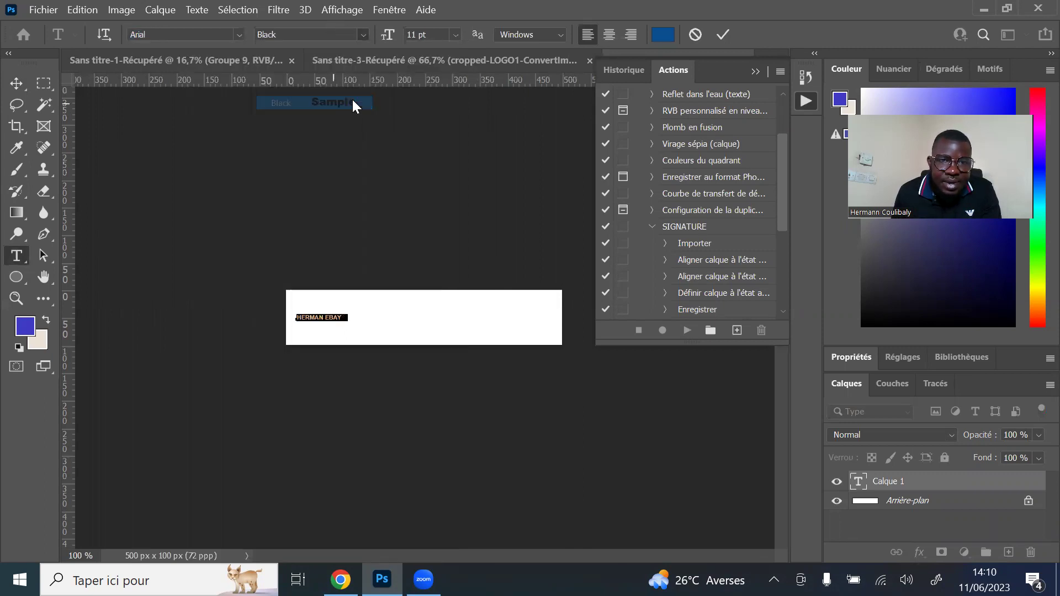
pyautogui.click(460, 35)
pyautogui.click(446, 236)
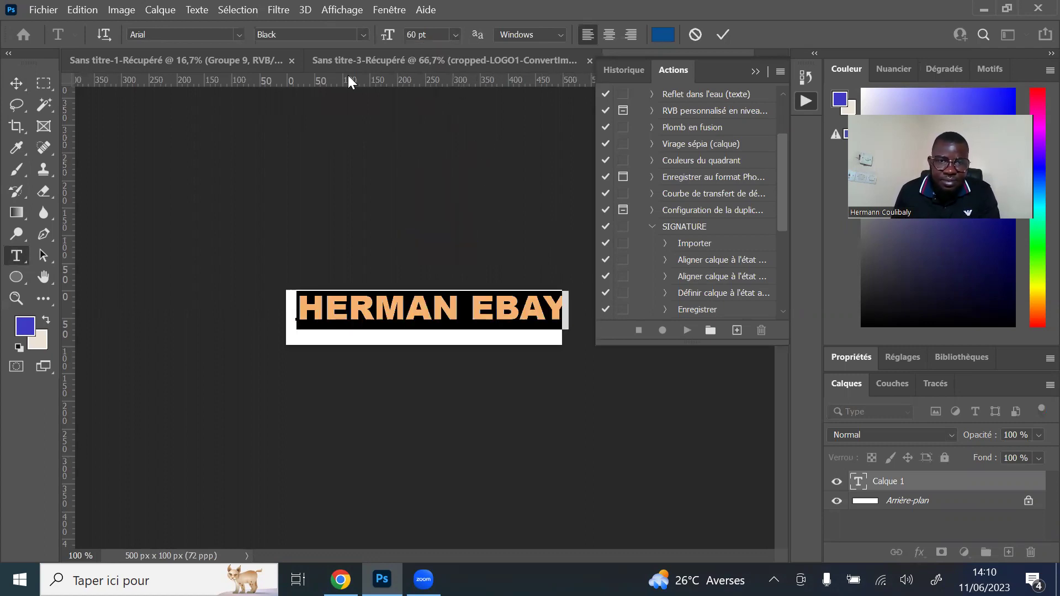
pyautogui.click(17, 83)
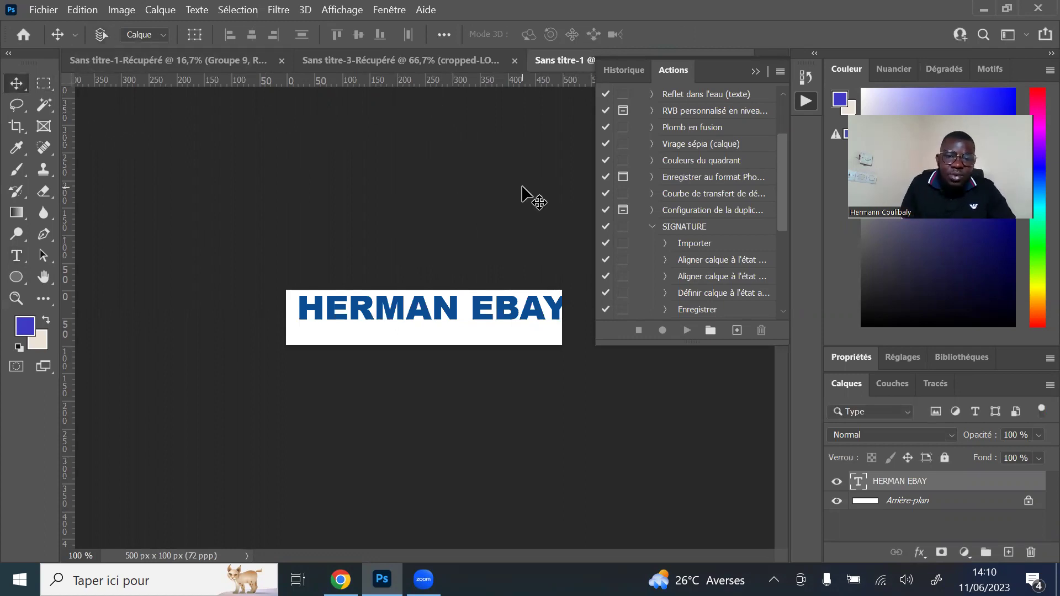
# Narrow the title slightly to fit the banner and nudge it left
pyautogui.hotkey('ctrl', 't')
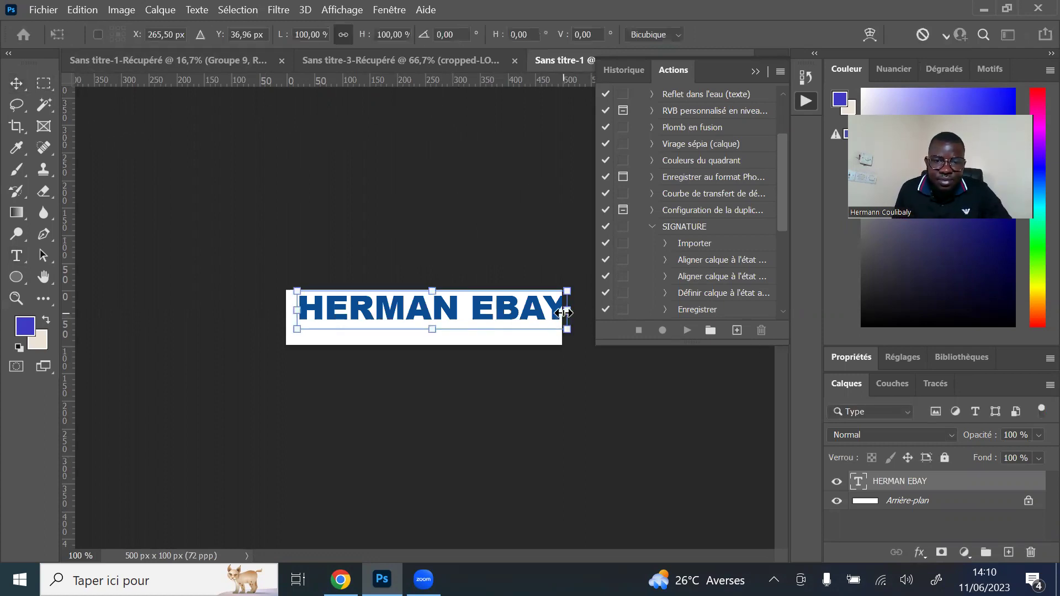
pyautogui.moveTo(563, 314); pyautogui.dragTo(558, 311)
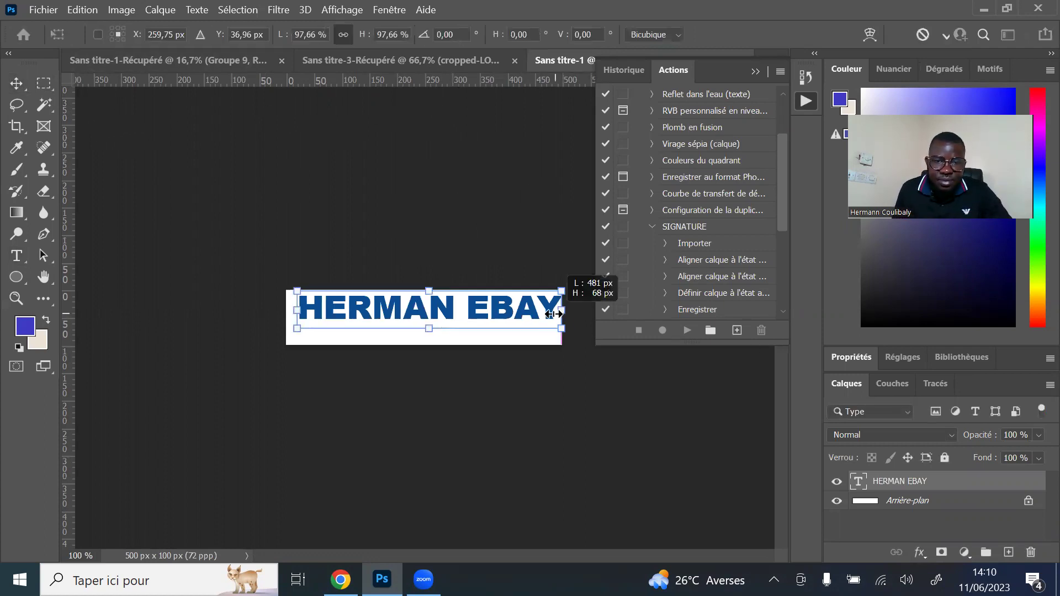
pyautogui.click(15, 80)
pyautogui.press('Left')
pyautogui.press('Left')
pyautogui.press('Left')
pyautogui.press('Left')
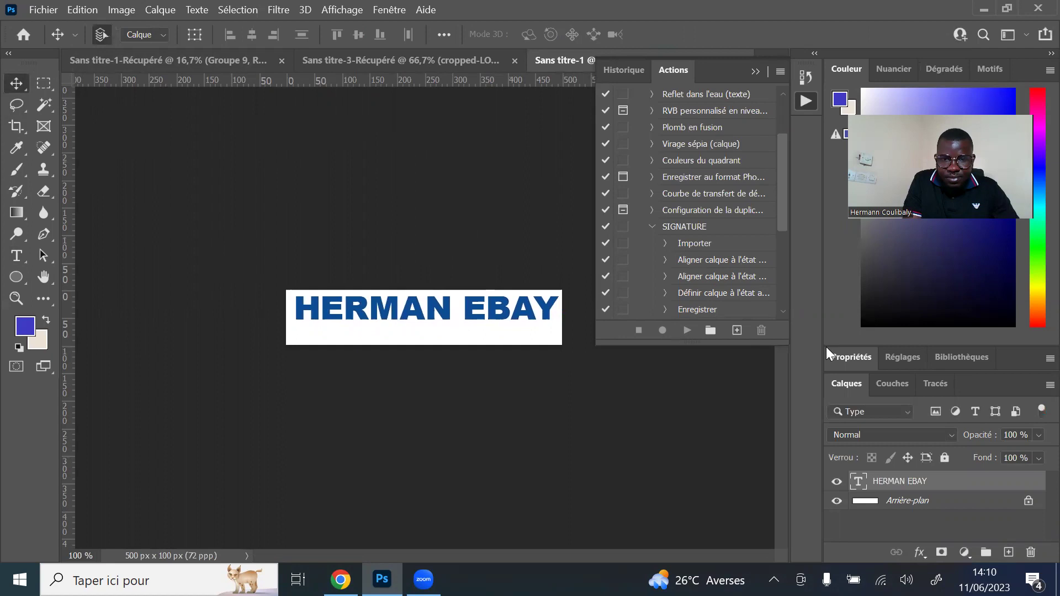
# Draw a thin black rectangle bar under the title's left end
pyautogui.click(18, 278)
pyautogui.hotkey('shift', 'u')
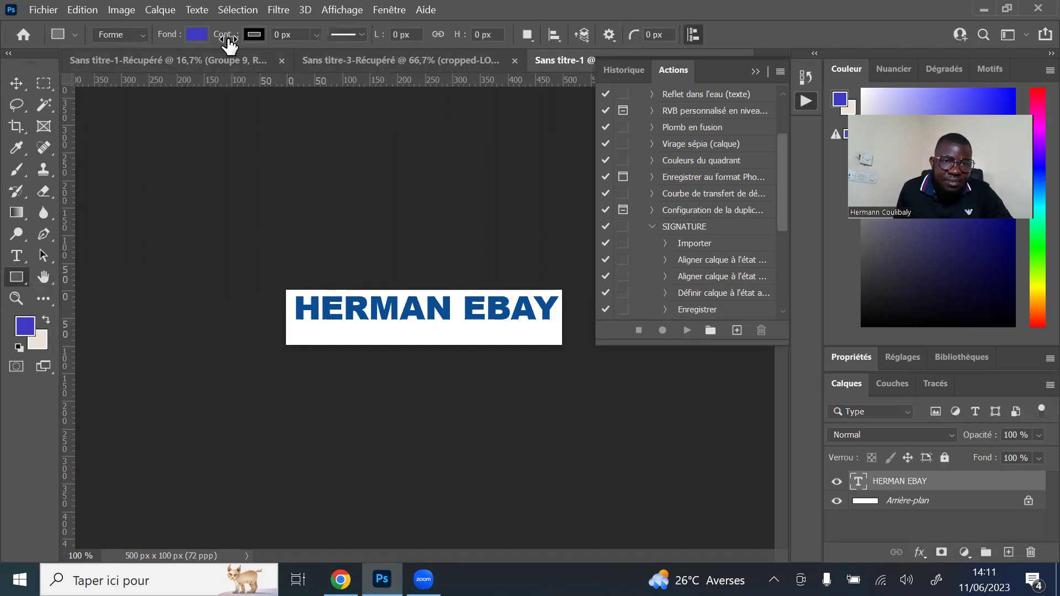
pyautogui.click(197, 34)
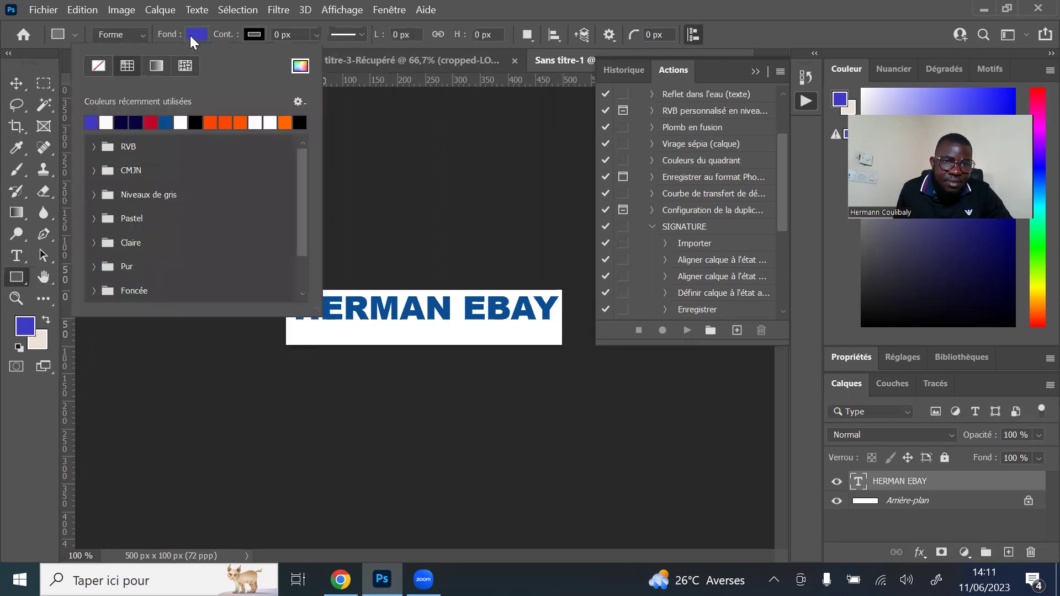
pyautogui.click(300, 122)
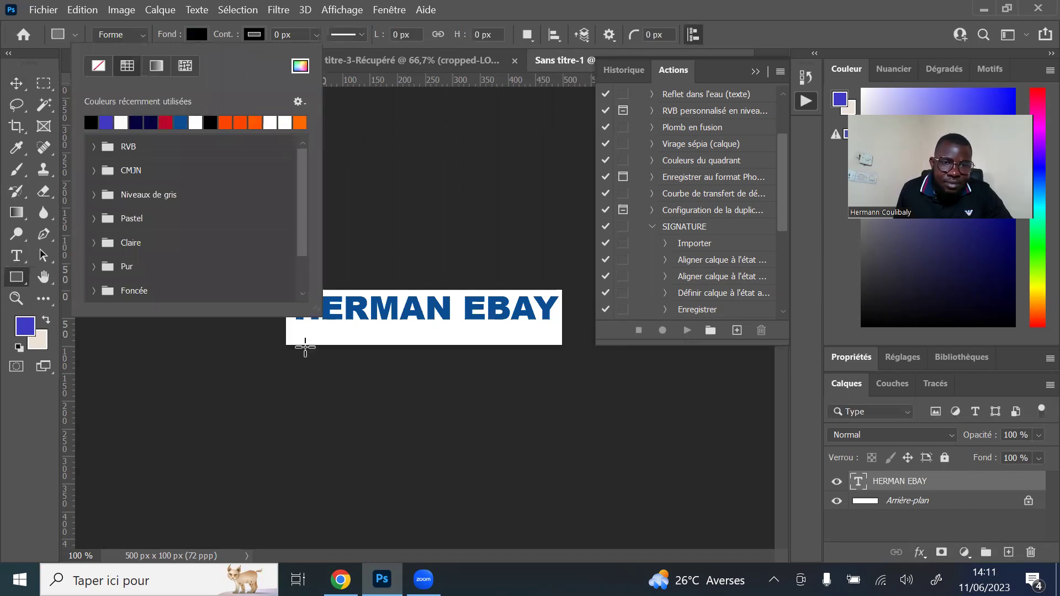
pyautogui.moveTo(293, 327)
pyautogui.mouseDown()
pyautogui.moveTo(365, 332)
pyautogui.moveTo(335, 331)
pyautogui.mouseUp()
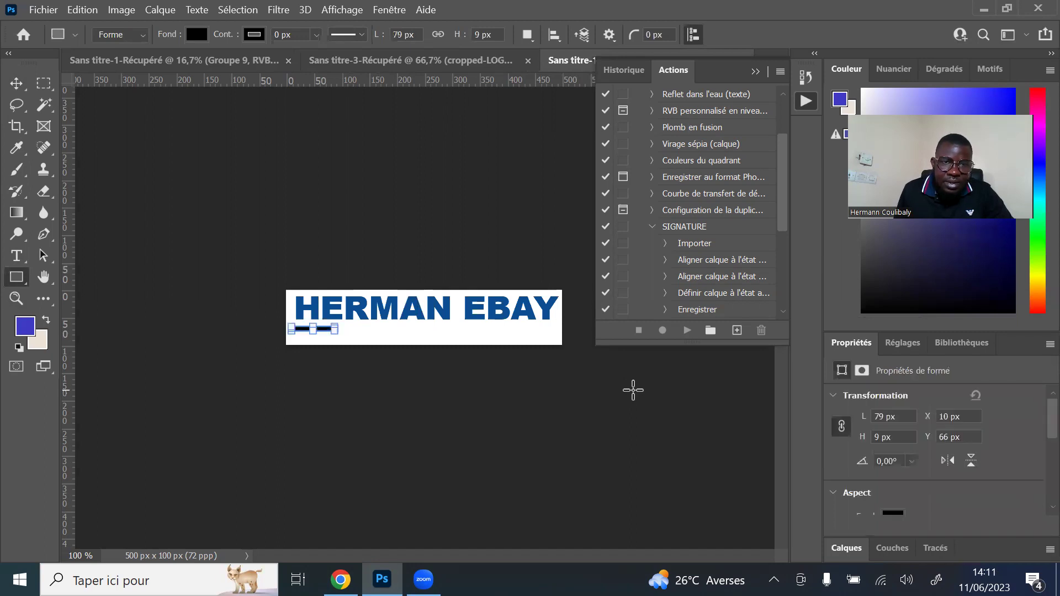
pyautogui.click(12, 84)
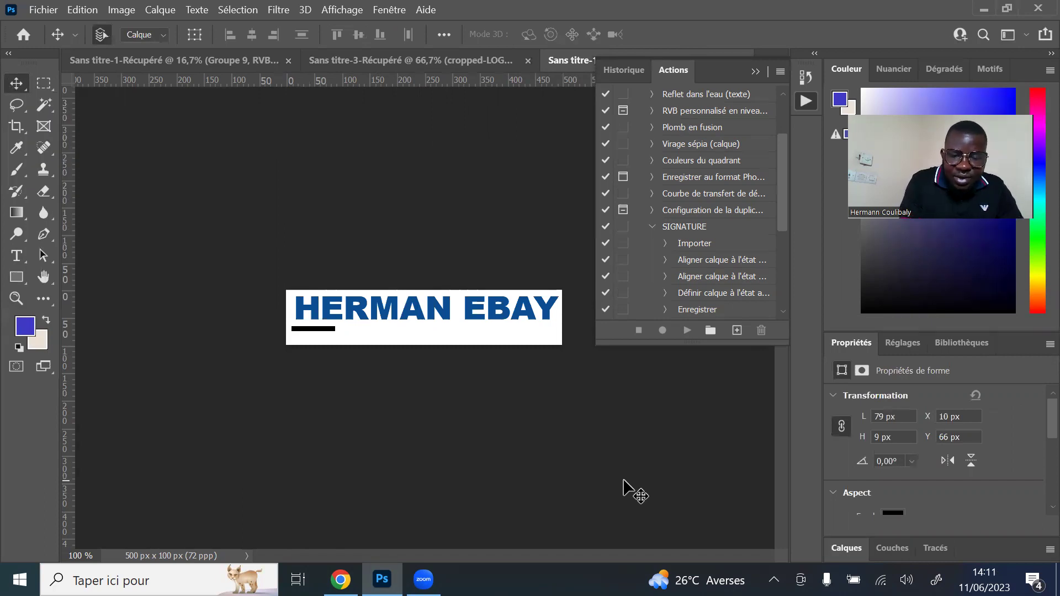
# Copy the black bar and position the copy under the title's right end
pyautogui.hotkey('ctrl', 't')
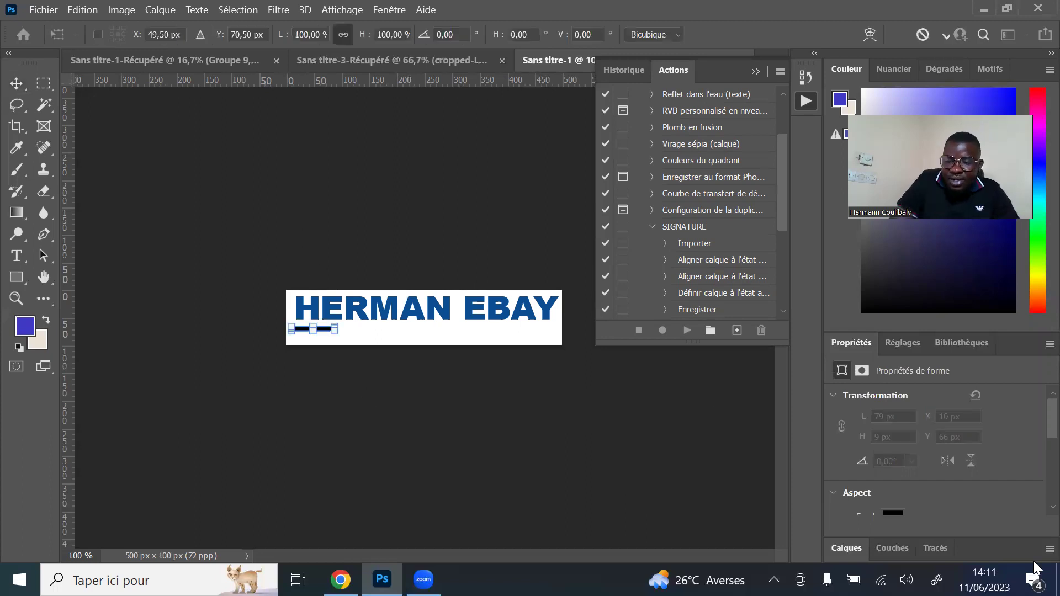
pyautogui.press('Right')
pyautogui.press('Right')
pyautogui.press('Right')
pyautogui.press('Right')
pyautogui.press('Right')
pyautogui.press('Right')
pyautogui.press('Right')
pyautogui.press('Right')
pyautogui.press('Right')
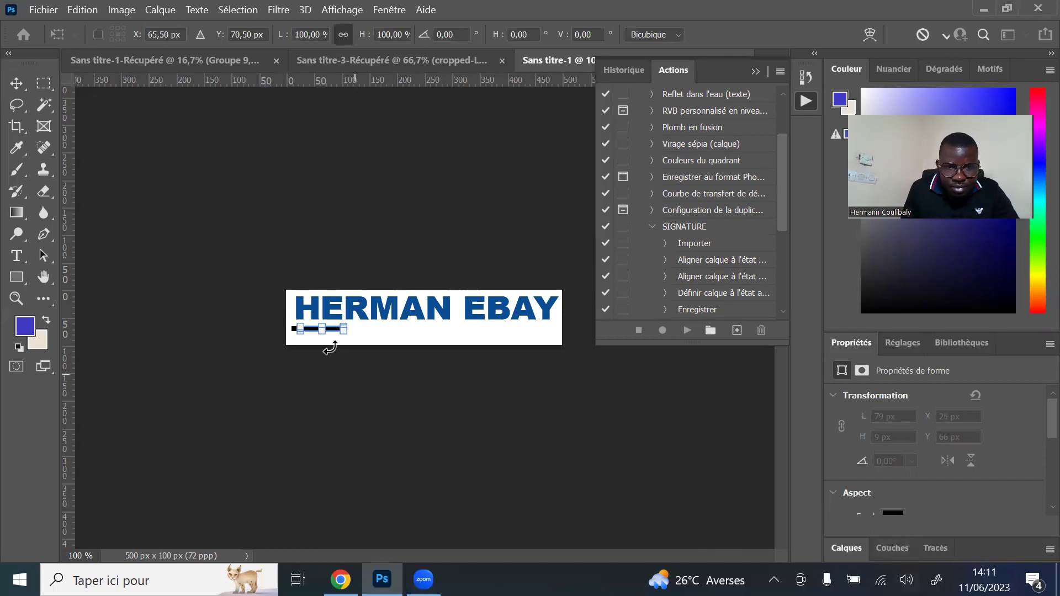
pyautogui.moveTo(321, 330); pyautogui.dragTo(544, 329)
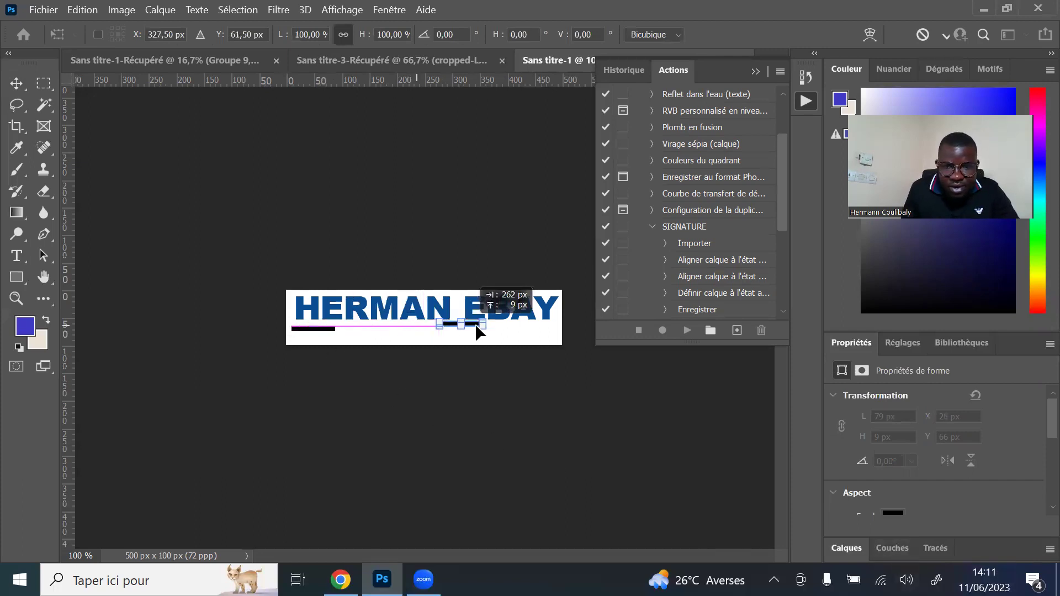
pyautogui.moveTo(541, 330); pyautogui.dragTo(531, 332)
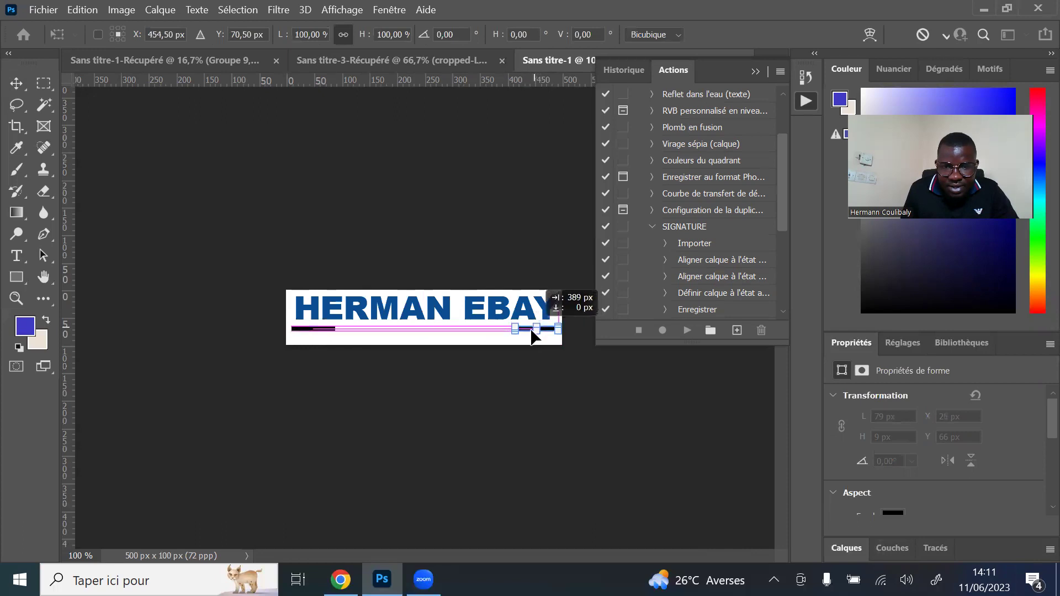
pyautogui.moveTo(529, 331); pyautogui.dragTo(529, 331)
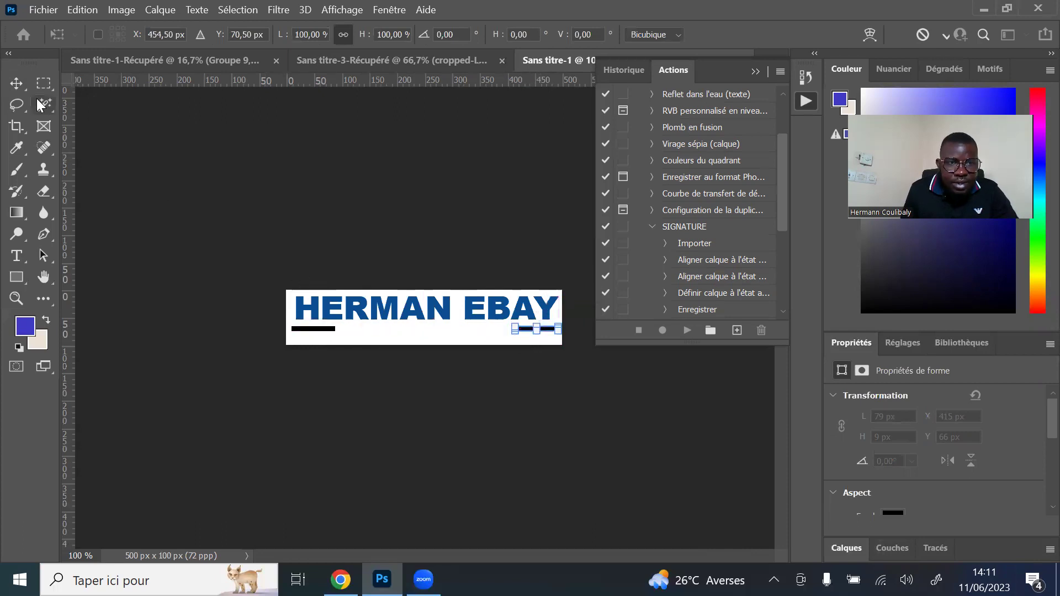
pyautogui.click(11, 84)
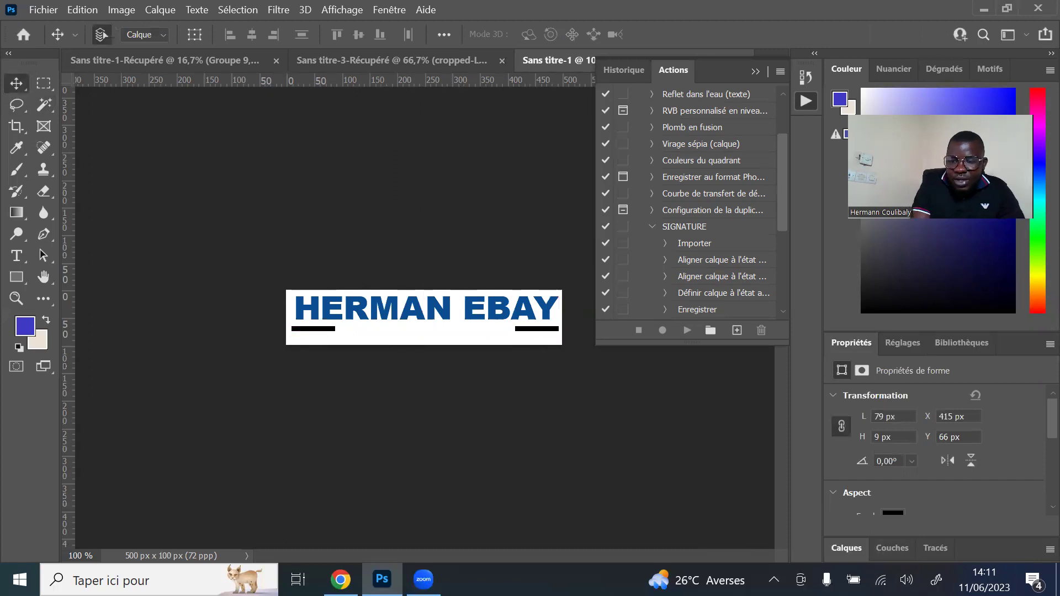
pyautogui.press('Left')
pyautogui.press('Left')
pyautogui.press('Left')
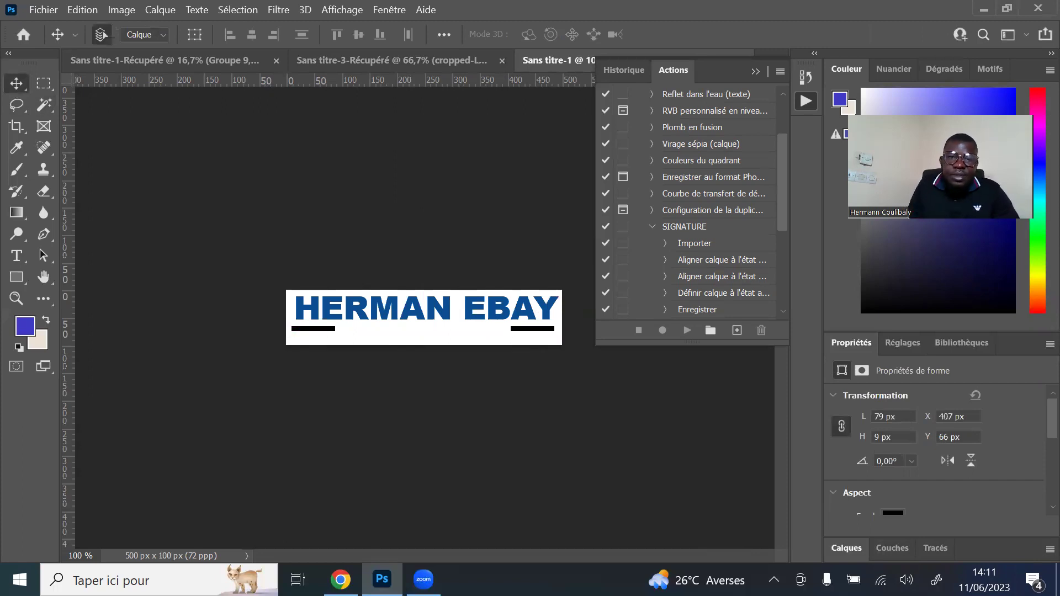
# Add an 11 pt Brittany Signature caption below the title between the two bars
pyautogui.click(16, 256)
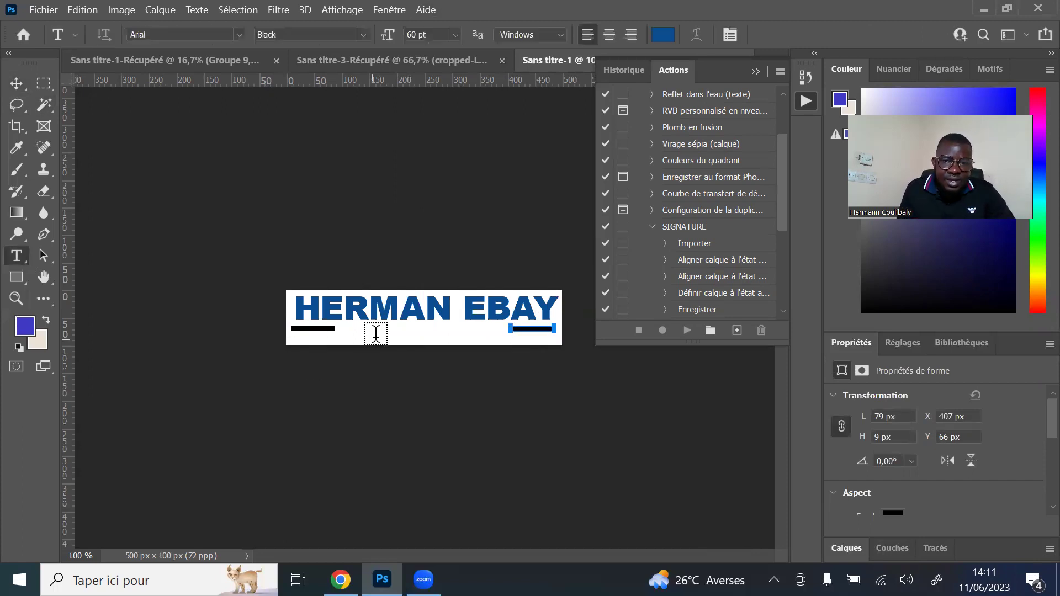
pyautogui.click(342, 331)
pyautogui.press('BackSpace')
pyautogui.click(238, 35)
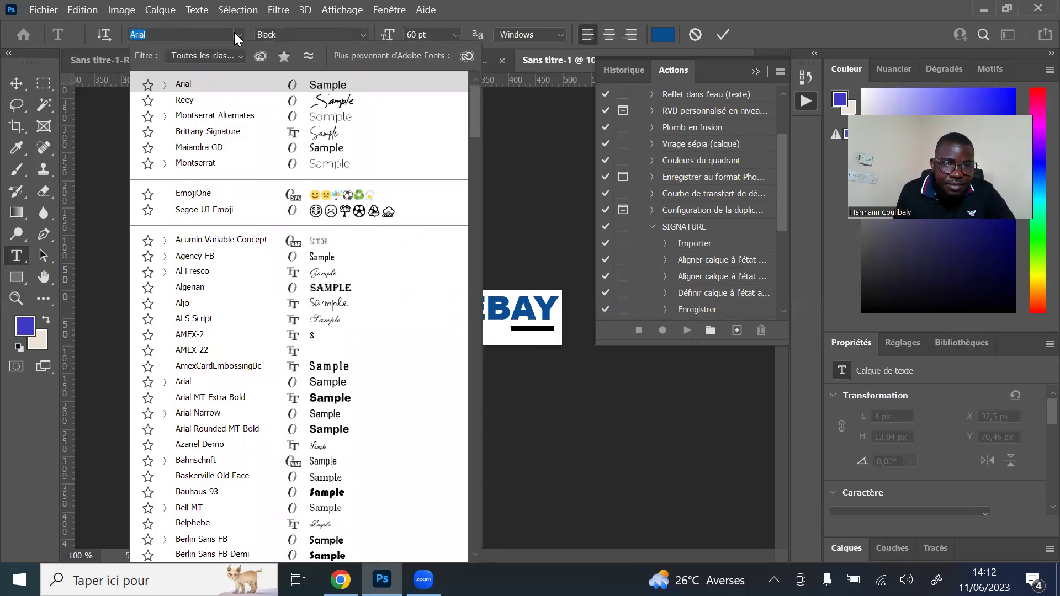
pyautogui.click(247, 132)
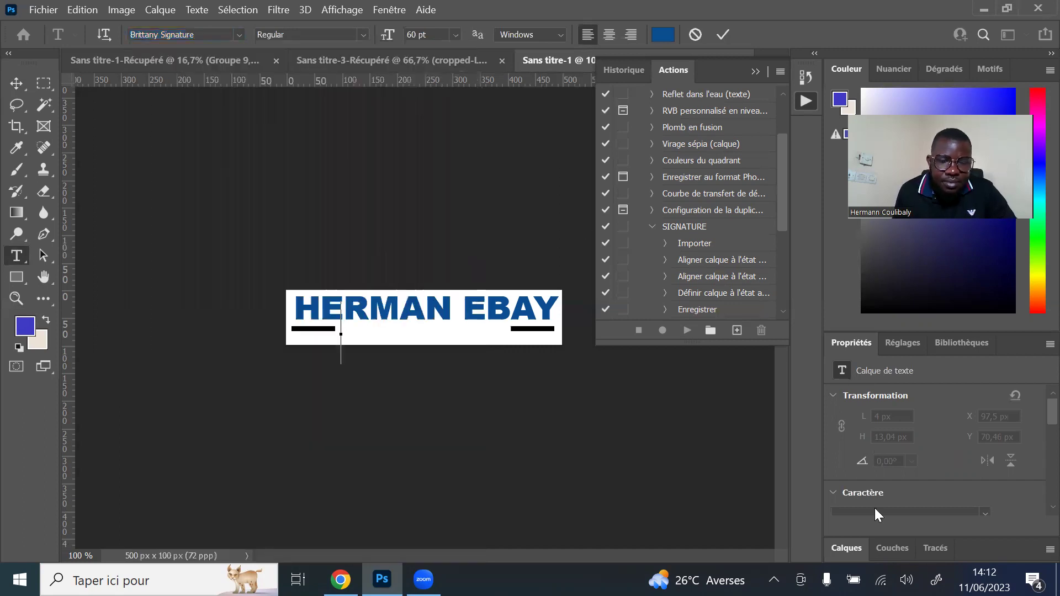
pyautogui.write('HER')
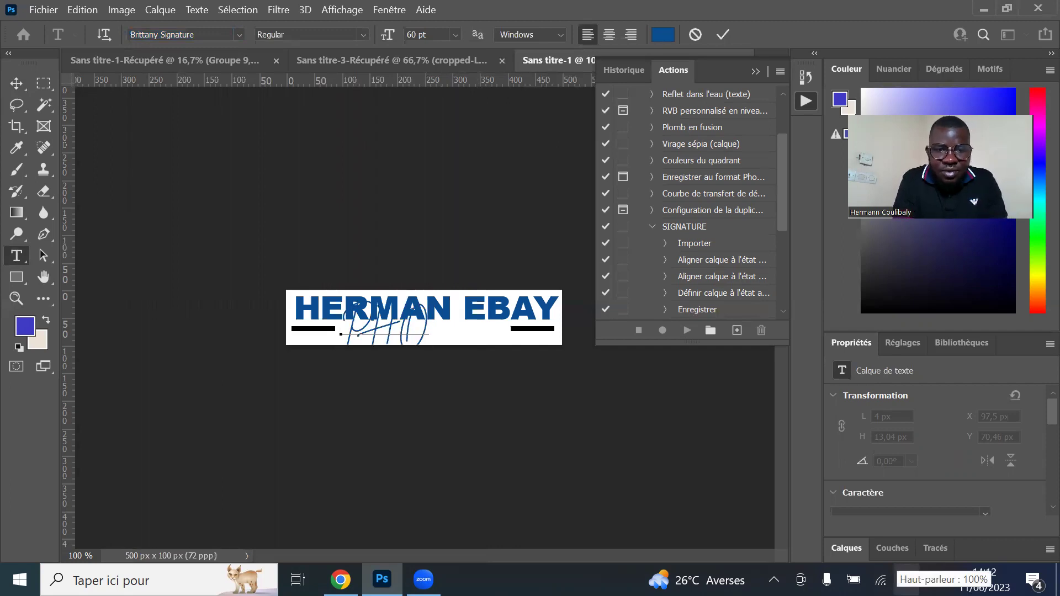
pyautogui.write('TO')
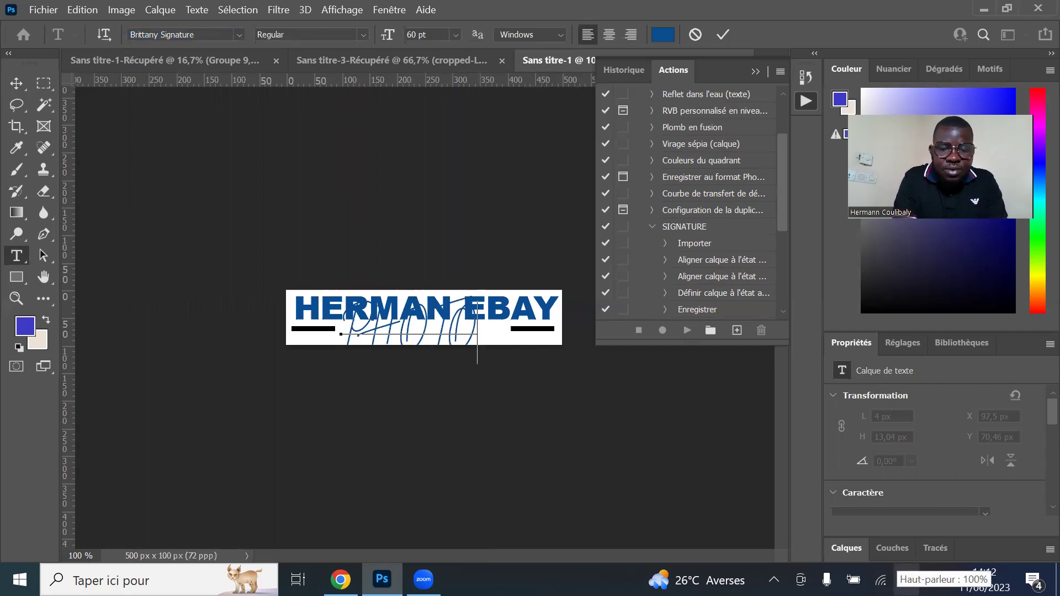
pyautogui.write('GRA')
pyautogui.hotkey('ctrl', 'a')
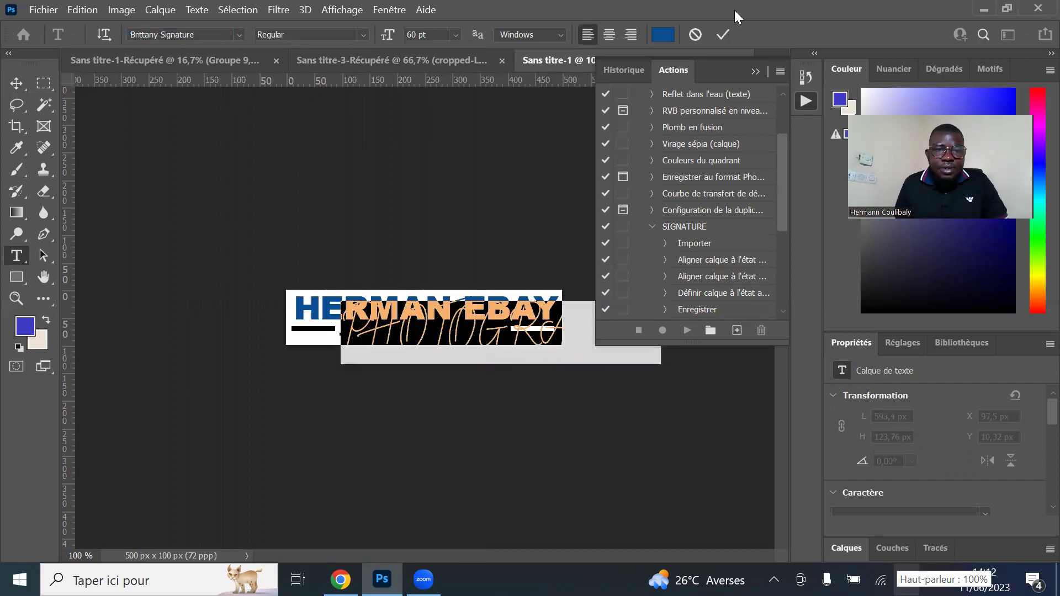
pyautogui.click(457, 34)
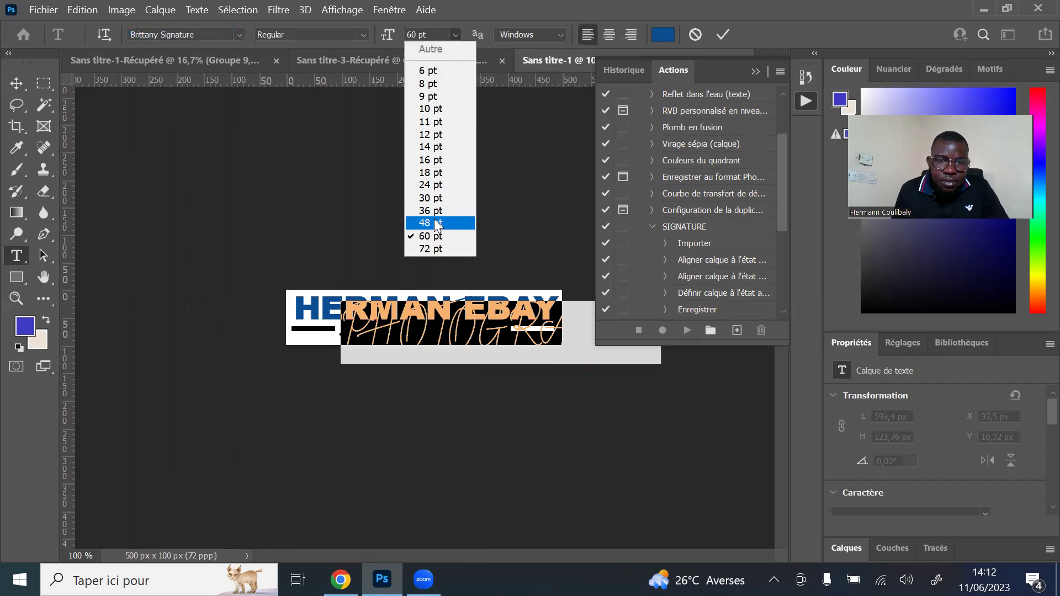
pyautogui.click(436, 122)
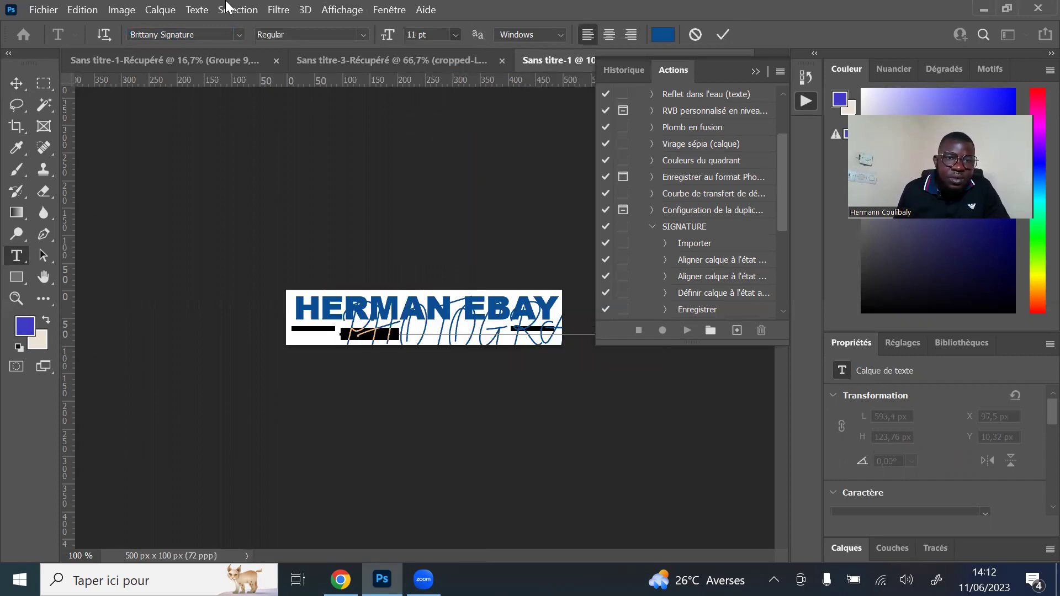
pyautogui.click(238, 36)
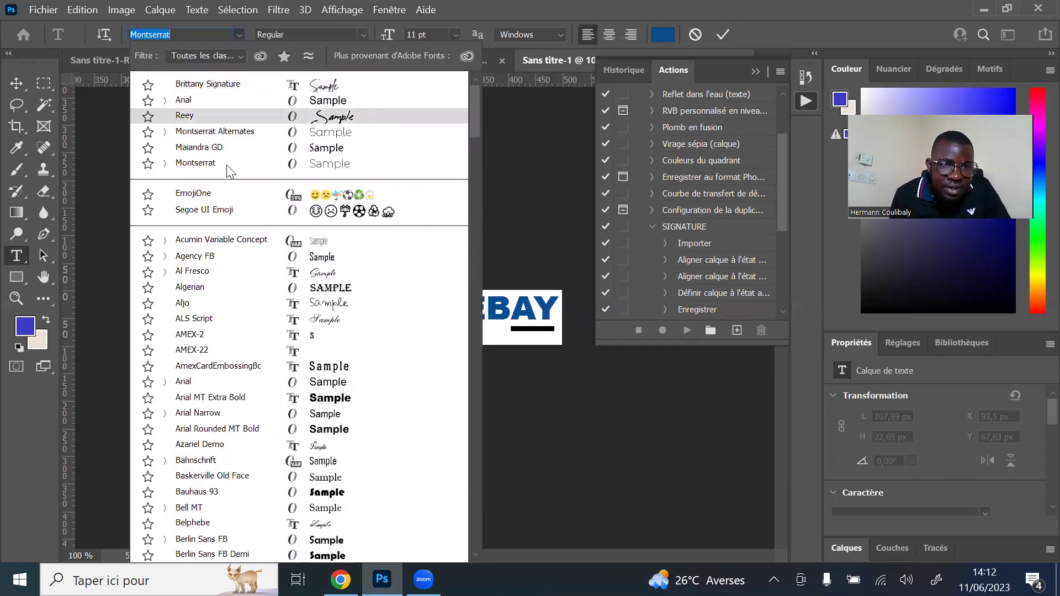
# Set the PHOTOGRAPHE caption to Montserrat with 200 tracking and commit it
pyautogui.click(205, 163)
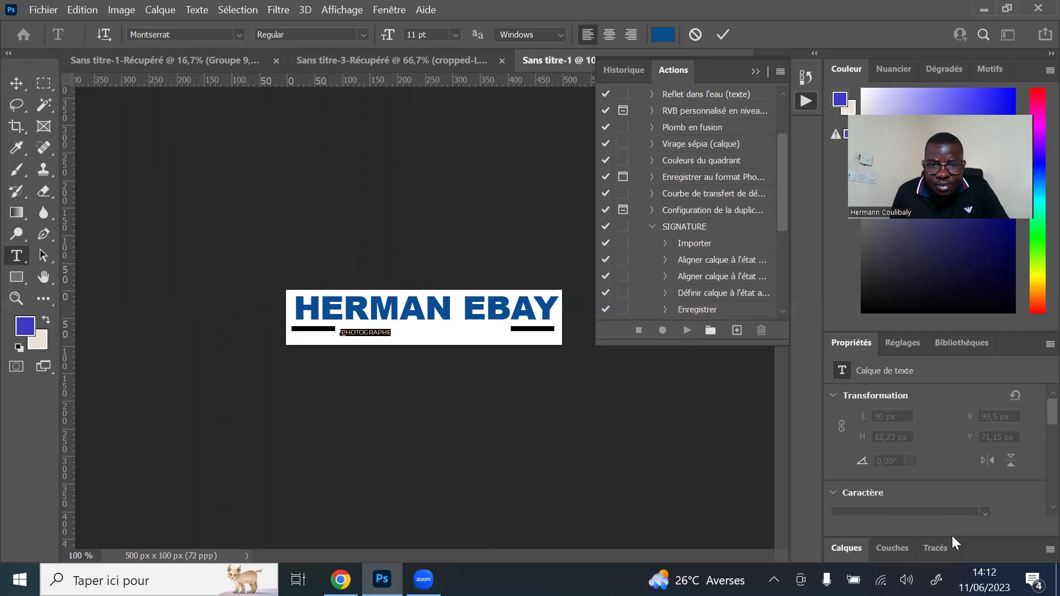
pyautogui.scroll(-2, 926, 465)
pyautogui.scroll(-1, 954, 402)
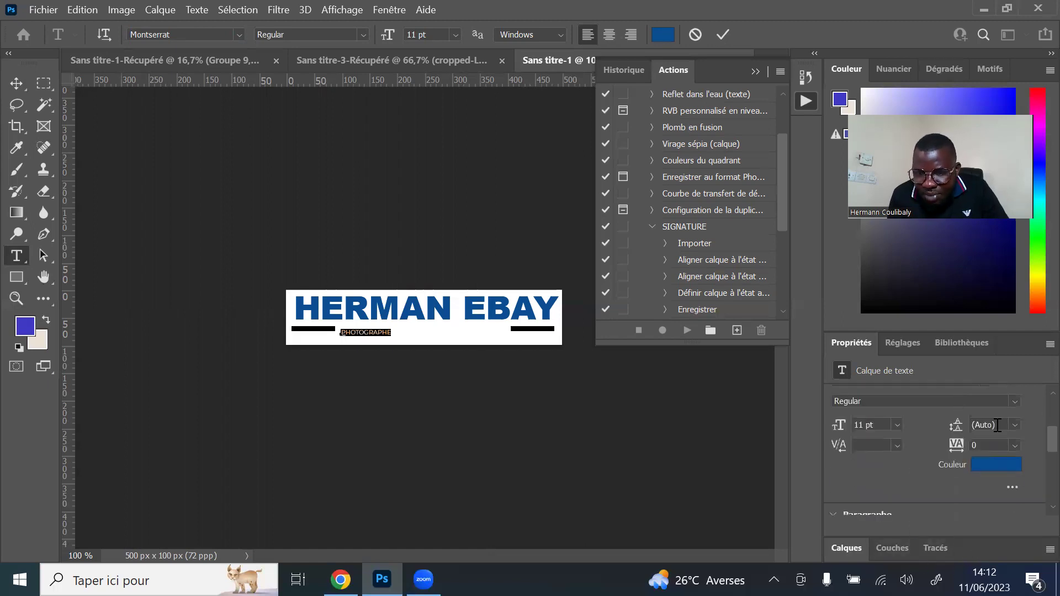
pyautogui.click(1016, 427)
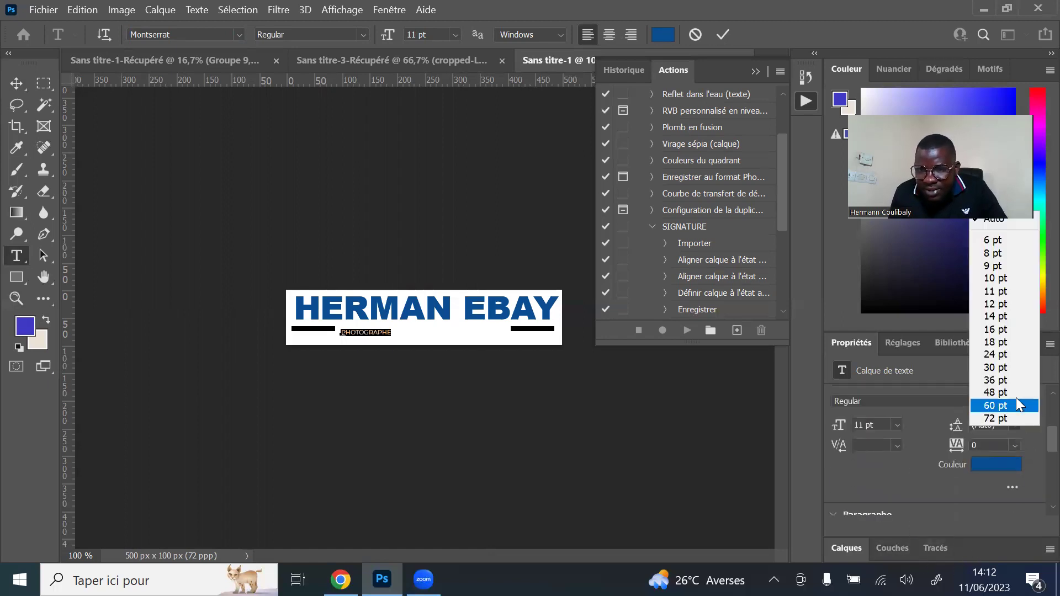
pyautogui.click(1014, 404)
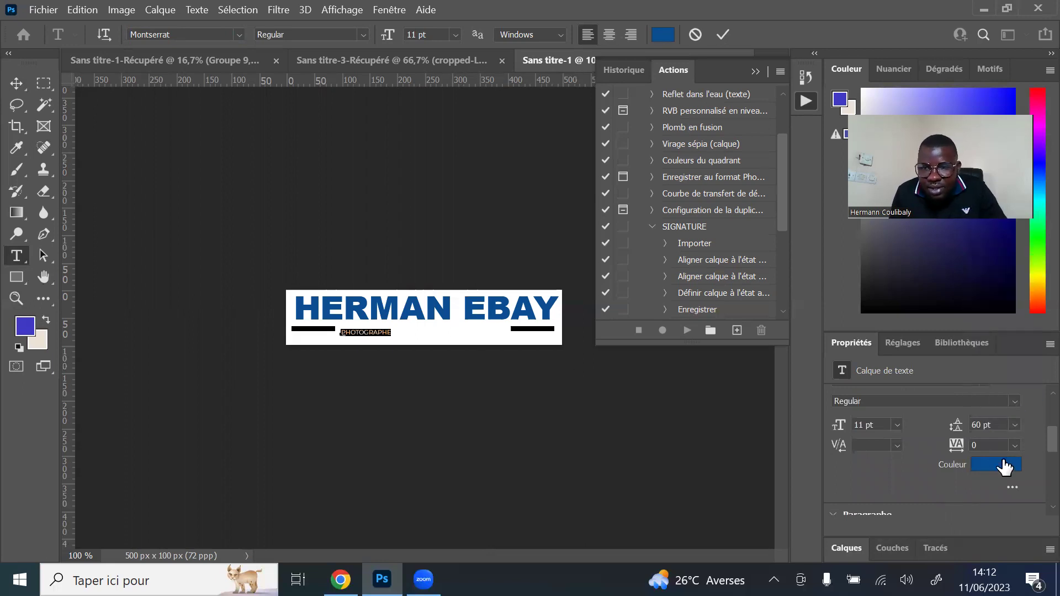
pyautogui.click(1018, 427)
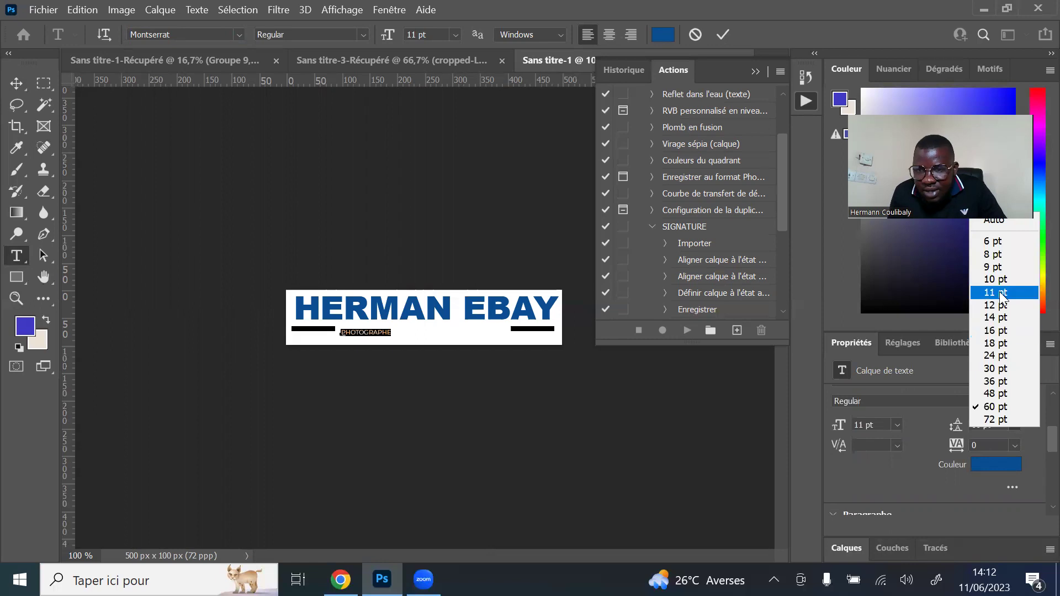
pyautogui.click(1015, 445)
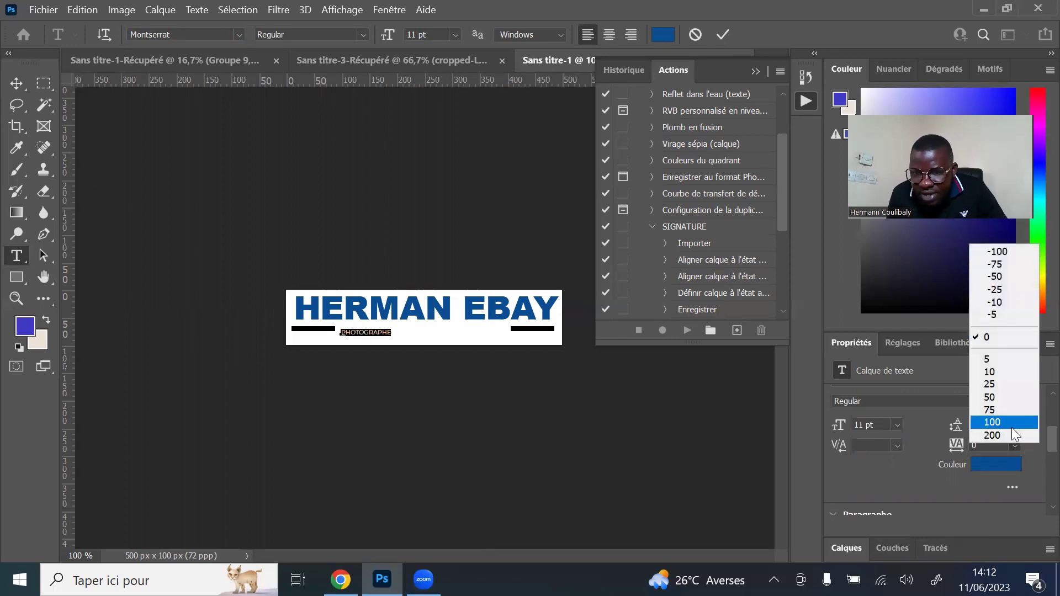
pyautogui.click(1013, 436)
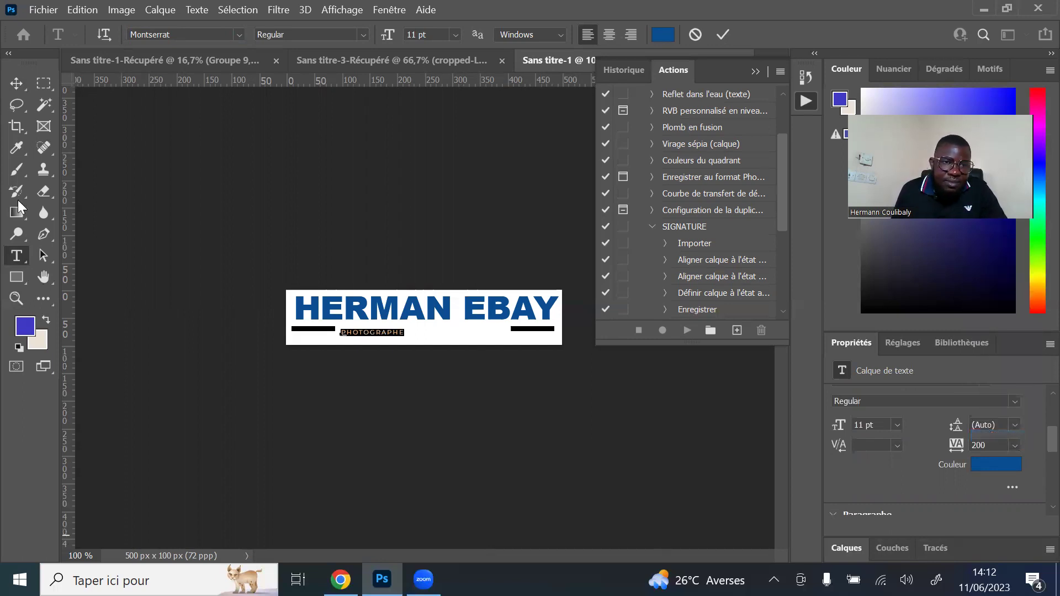
pyautogui.click(16, 83)
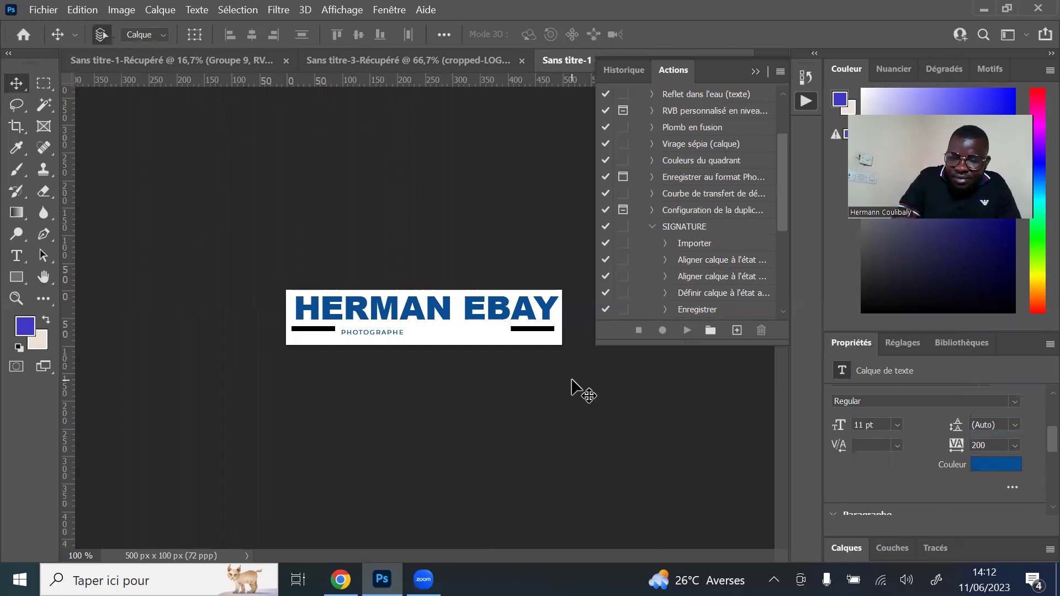
# Extend the caption to PHOTOGRAPHE PROFESSIONNELLE and nudge it to centre between the bars
pyautogui.press('Up')
pyautogui.press('Up')
pyautogui.press('Up')
pyautogui.press('Up')
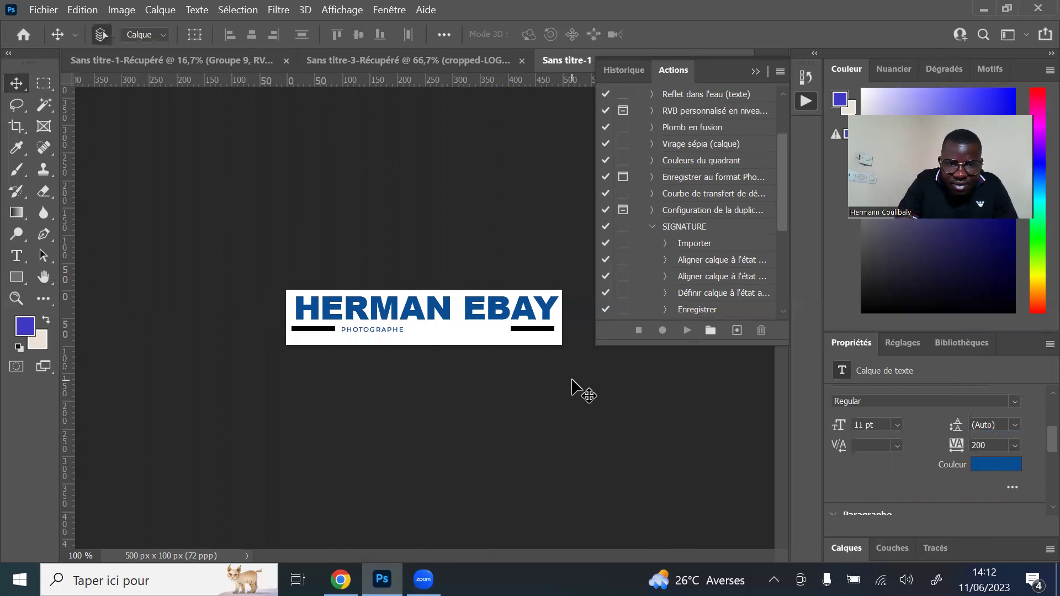
pyautogui.click(22, 260)
pyautogui.click(397, 329)
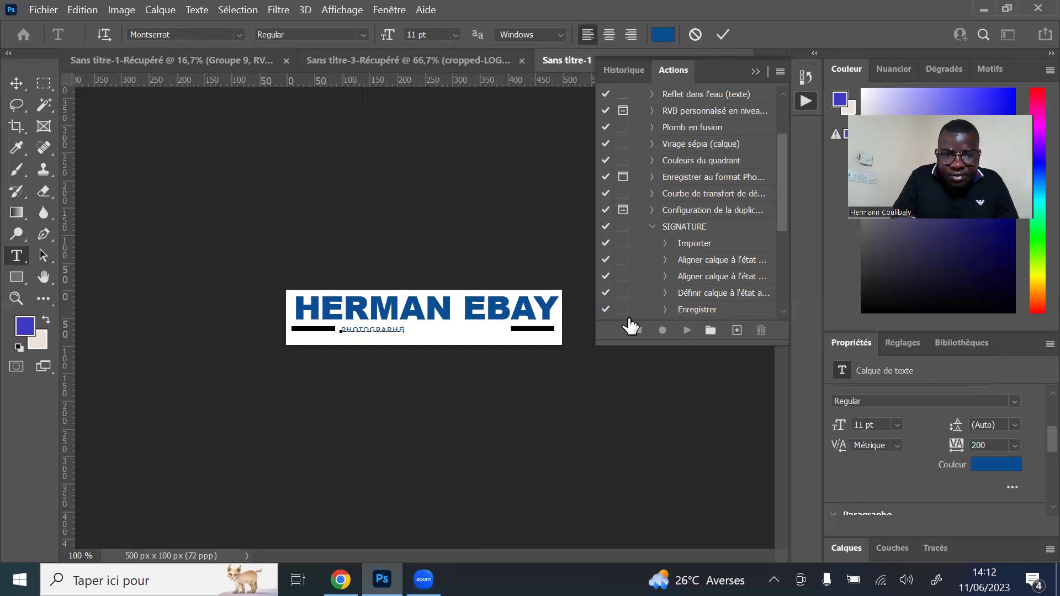
pyautogui.write(' PROFESSIONNELLE')
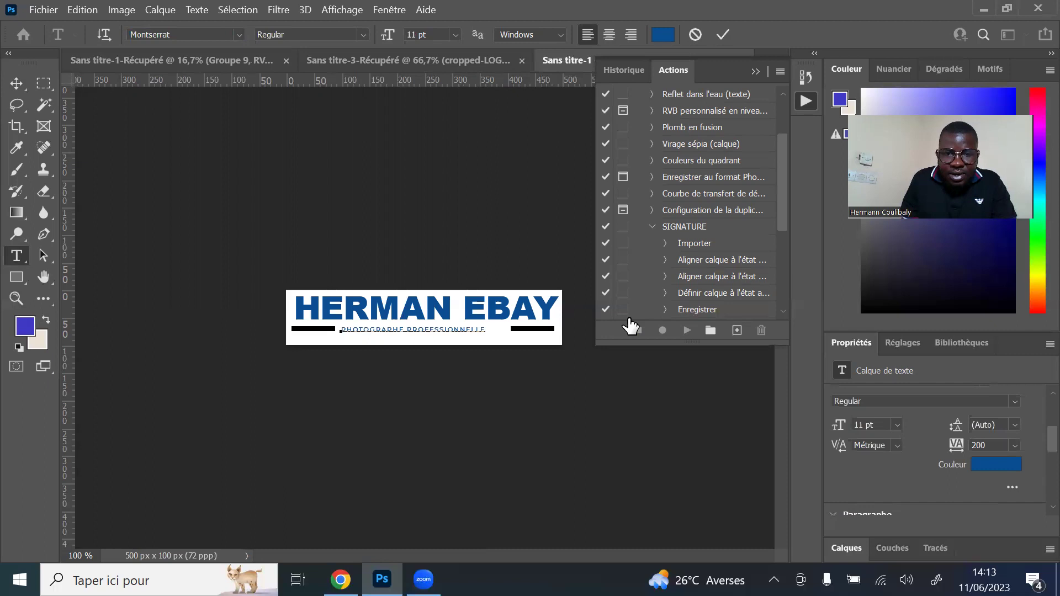
pyautogui.hotkey('ctrl', 'Return')
pyautogui.press('v')
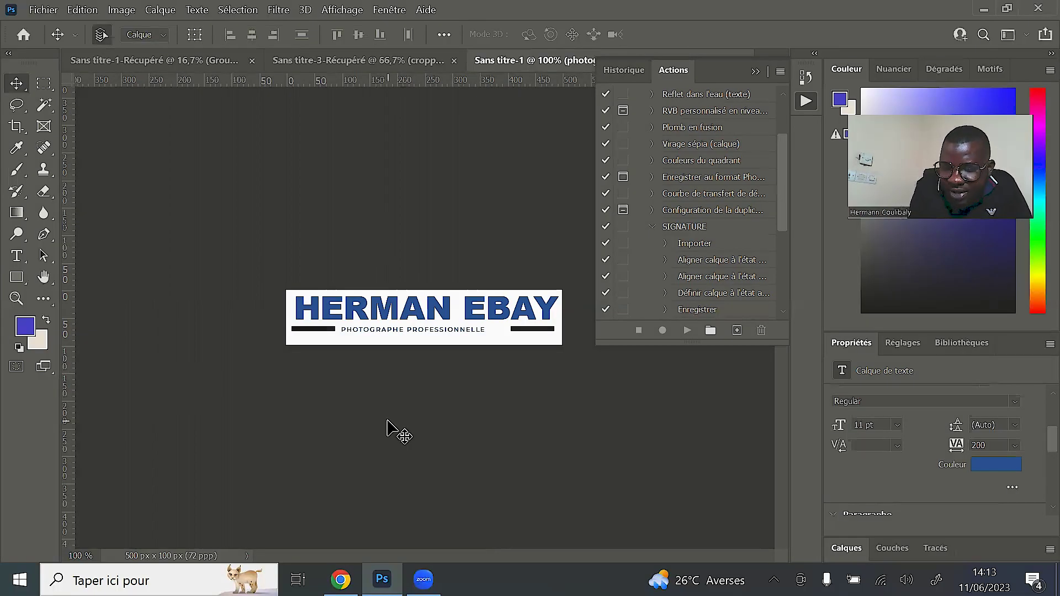
pyautogui.press('Right')
pyautogui.press('Right')
pyautogui.press('Right')
pyautogui.press('Right')
pyautogui.press('Right')
pyautogui.press('Right')
pyautogui.press('Right')
pyautogui.press('Right')
pyautogui.press('Right')
pyautogui.press('Right')
pyautogui.press('Right')
pyautogui.press('Right')
pyautogui.press('Right')
pyautogui.press('Right')
pyautogui.press('Right')
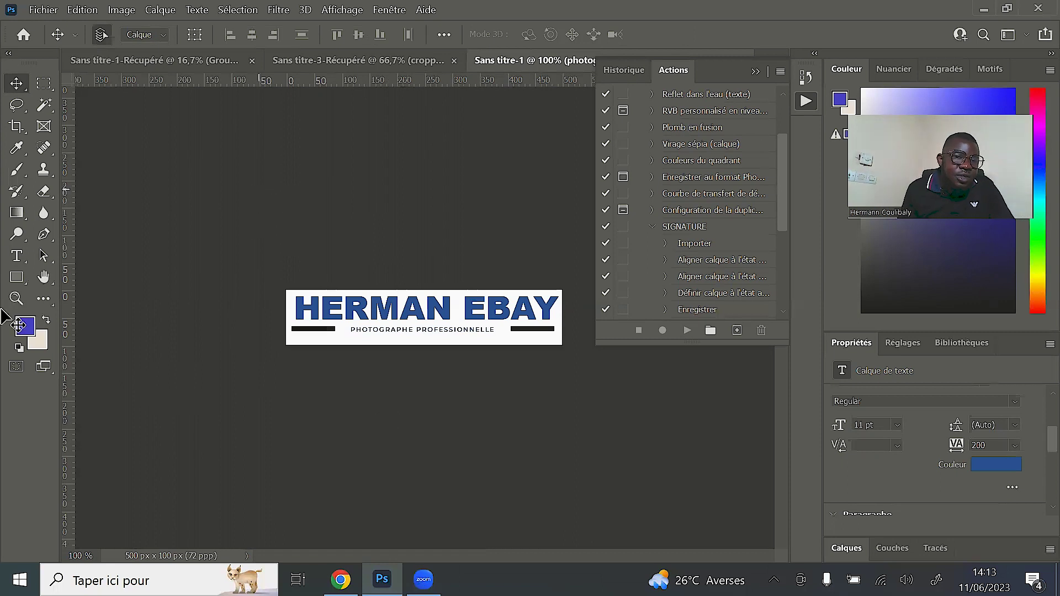
# Reopen the subtitle for editing and select all its text
pyautogui.click(15, 257)
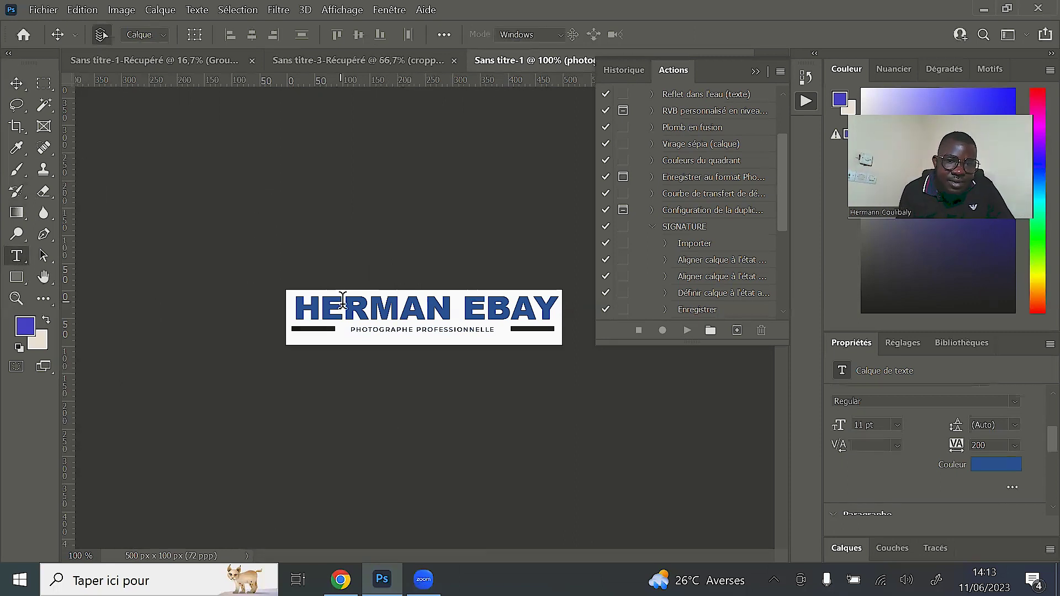
pyautogui.click(378, 328)
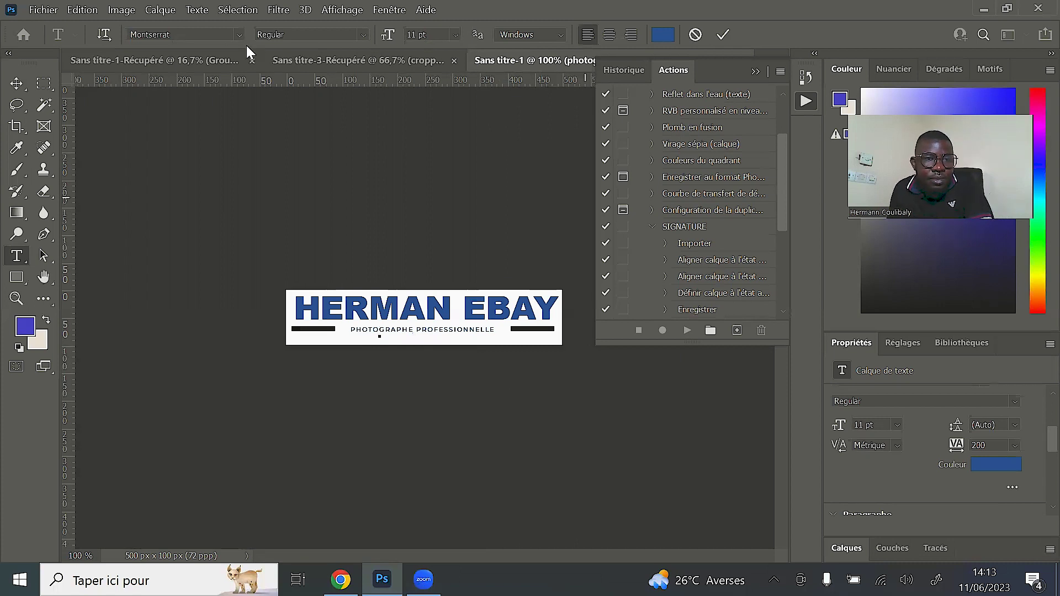
pyautogui.click(95, 296)
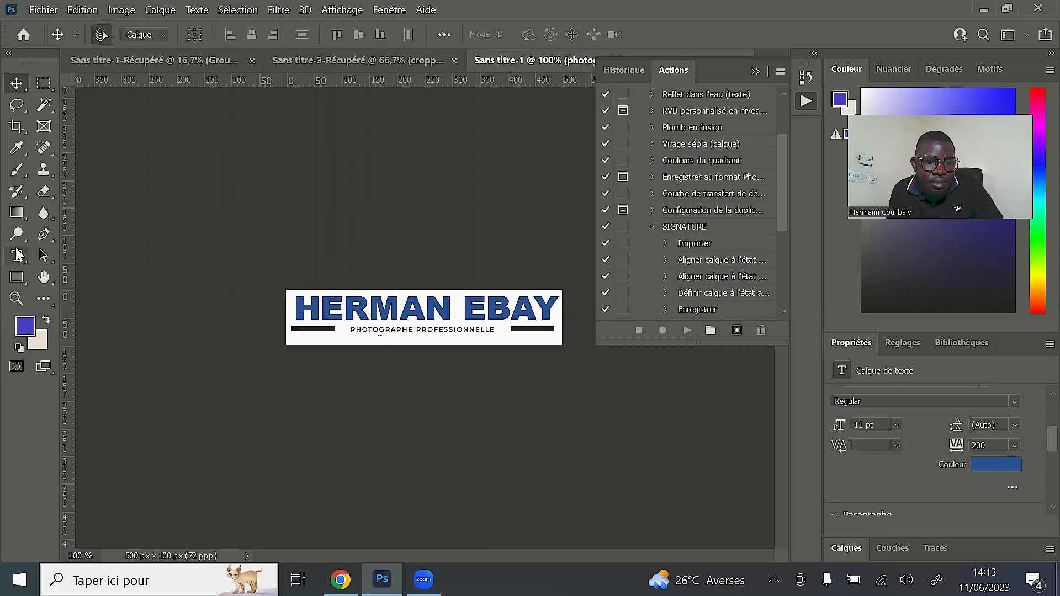
pyautogui.doubleClick(400, 330)
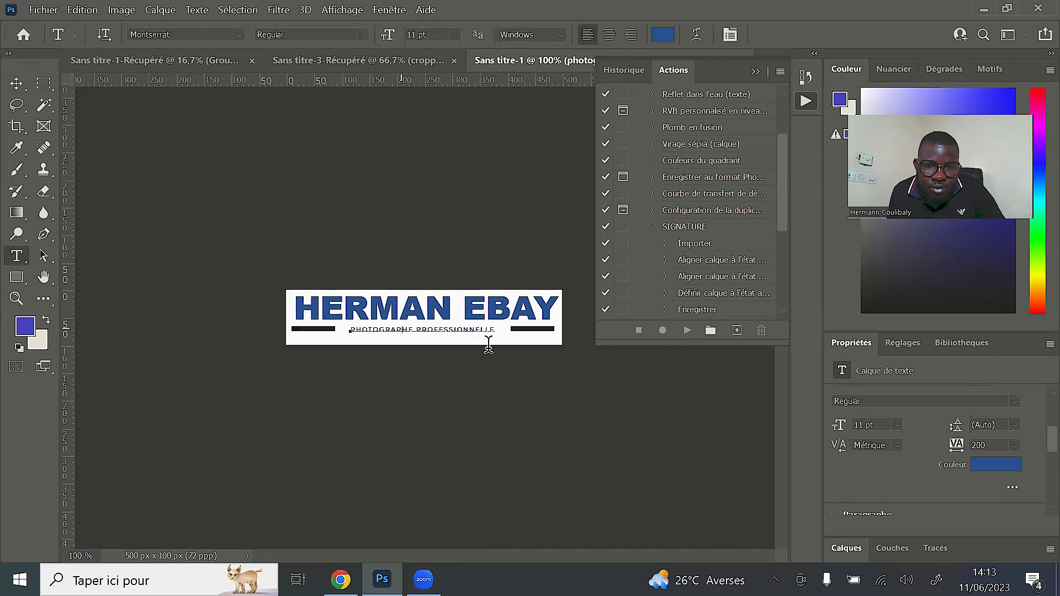
pyautogui.hotkey('ctrl', 'a')
# Colour the subtitle text black (000000) and commit it
pyautogui.click(663, 34)
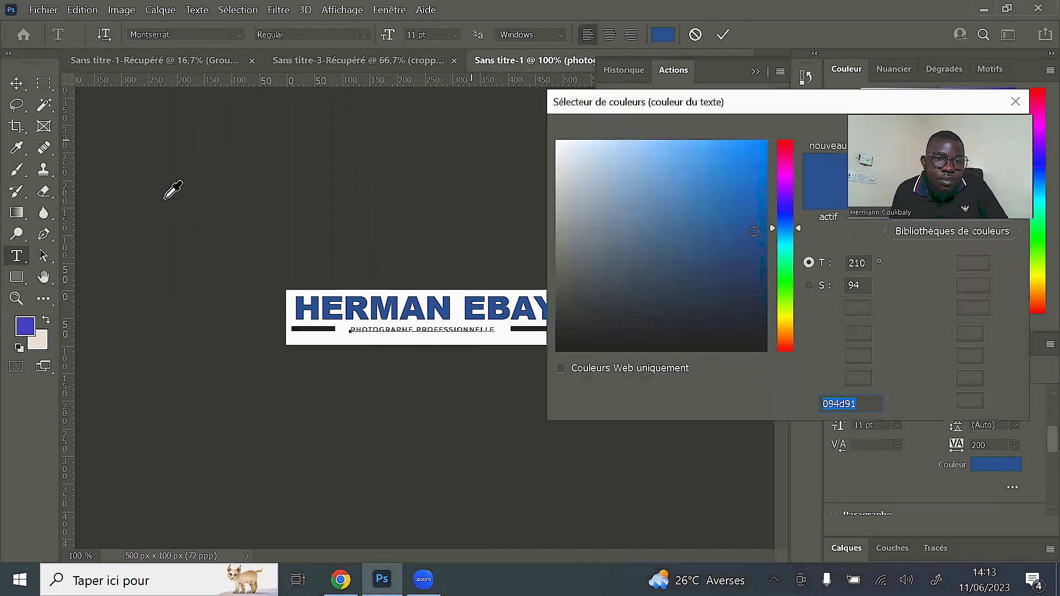
pyautogui.moveTo(585, 337); pyautogui.dragTo(557, 350)
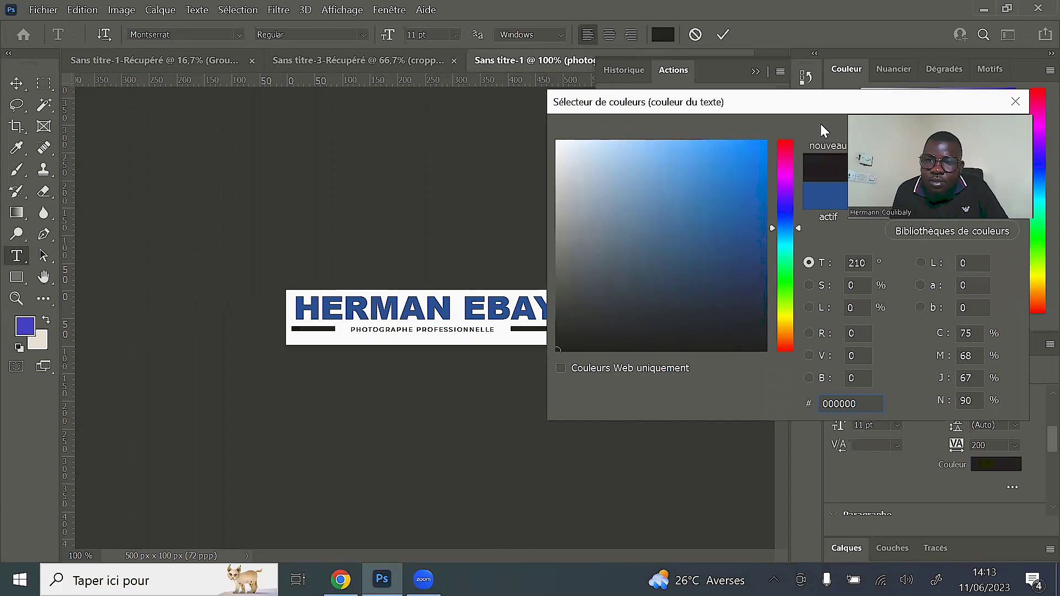
pyautogui.click(782, 171)
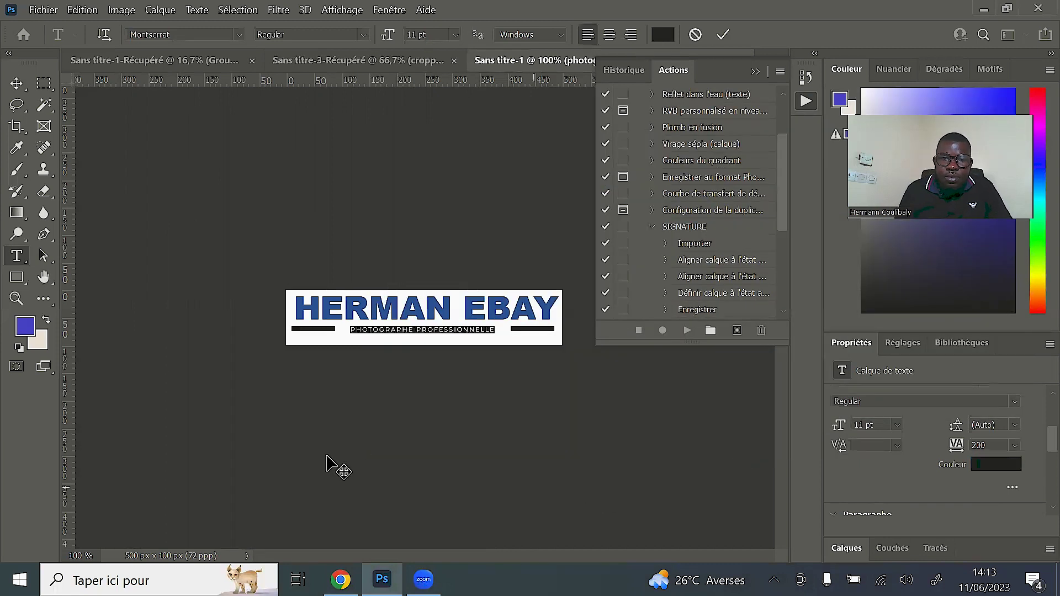
pyautogui.hotkey('ctrl', 'h')
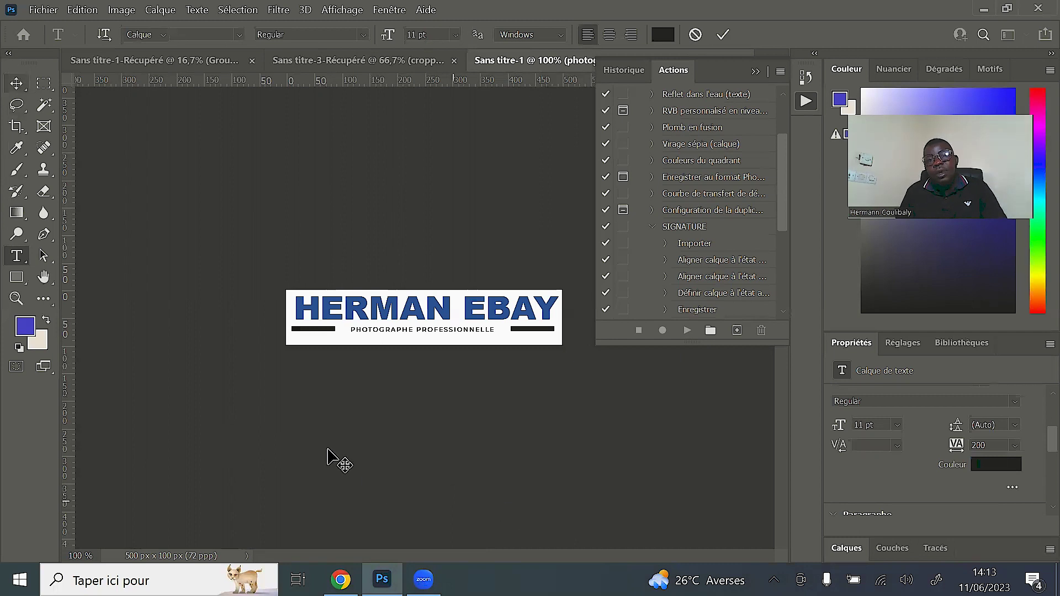
pyautogui.press('v')
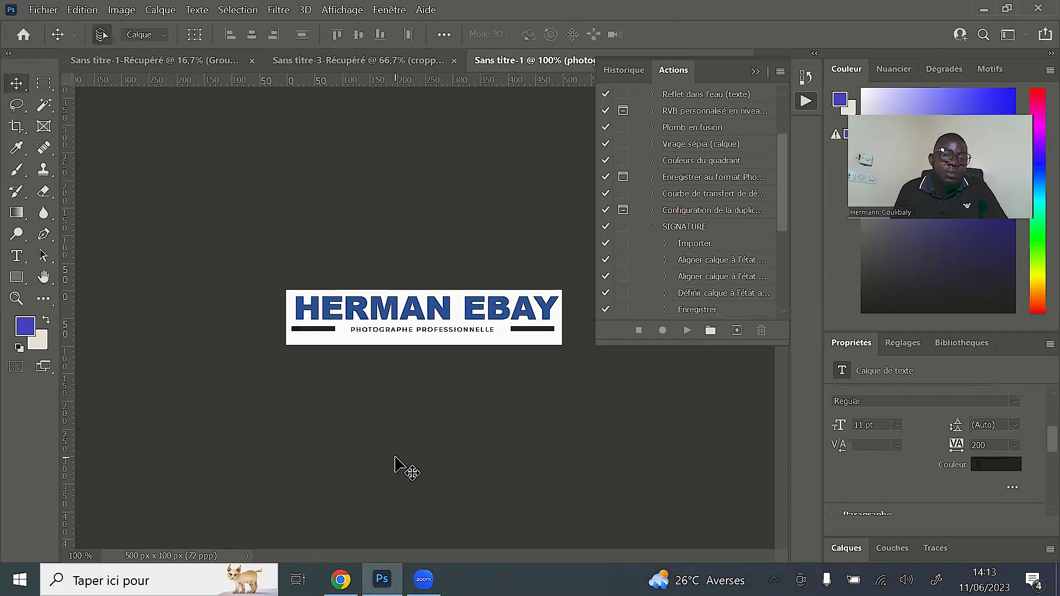
# Export the banner with Save for Web as a quality-60 JPEG named 'logo herman' on the desktop
pyautogui.click(43, 9)
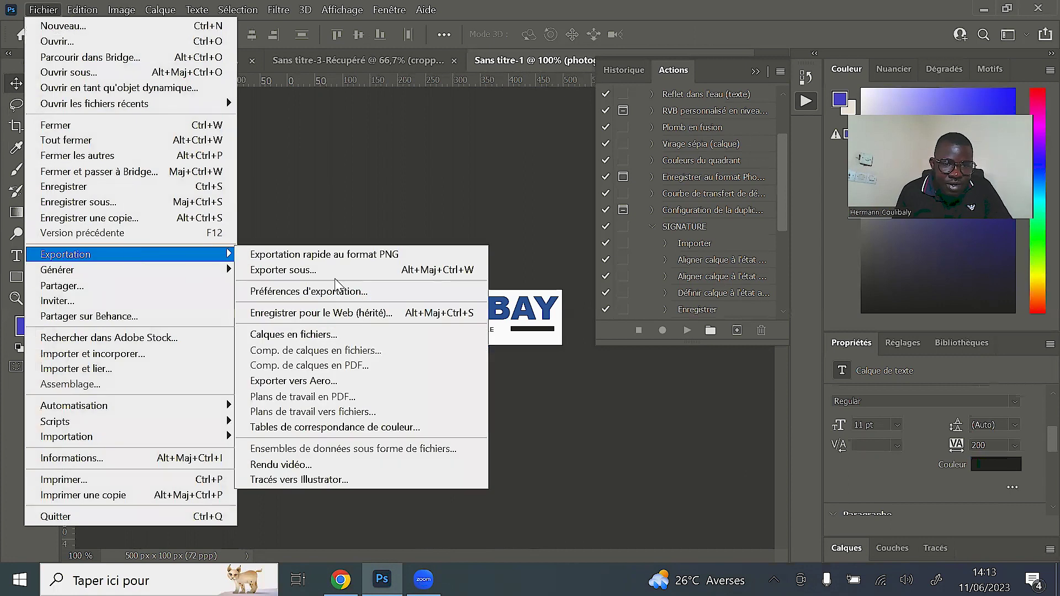
pyautogui.click(464, 315)
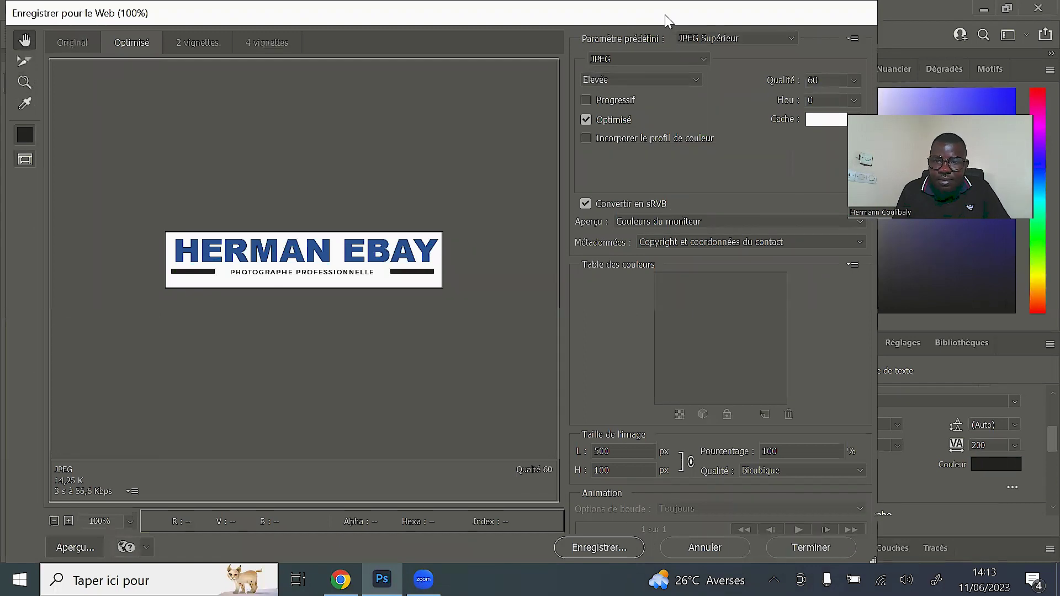
pyautogui.moveTo(665, 14); pyautogui.dragTo(770, 14)
pyautogui.click(722, 544)
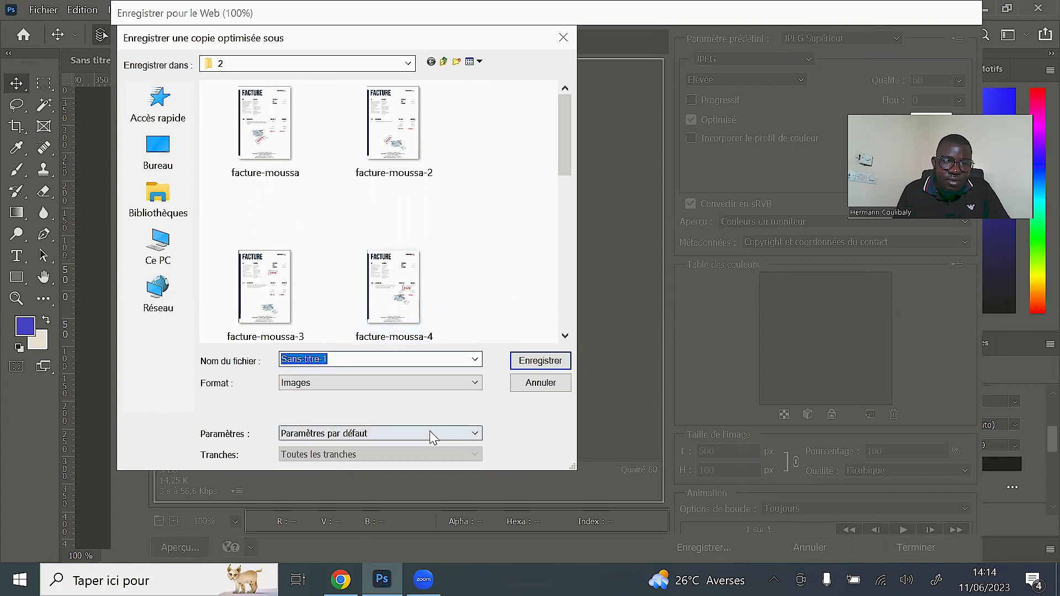
pyautogui.click(161, 159)
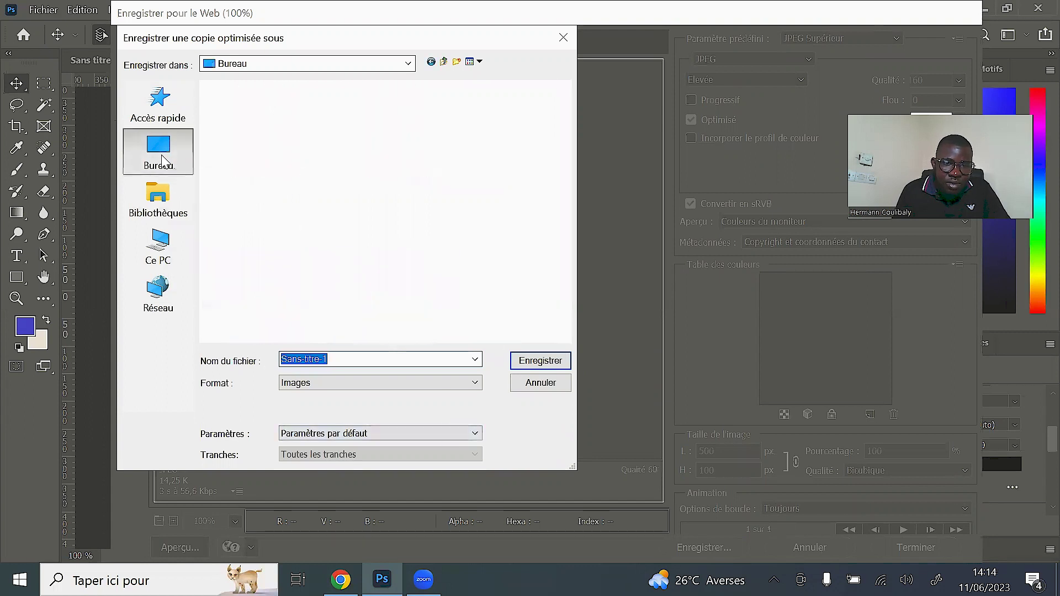
pyautogui.write('loto')
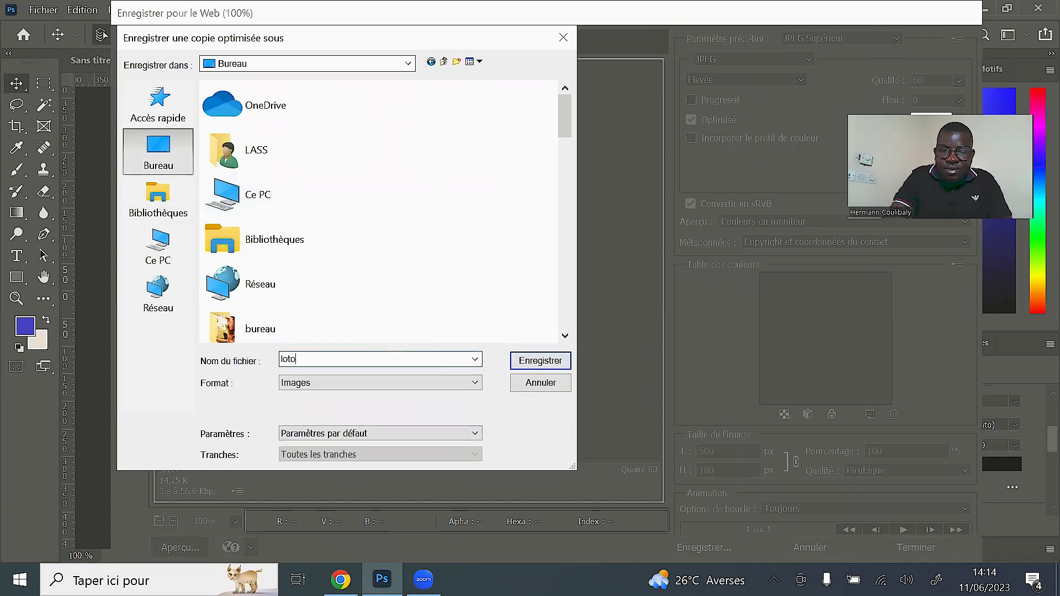
pyautogui.press('BackSpace')
pyautogui.press('BackSpace')
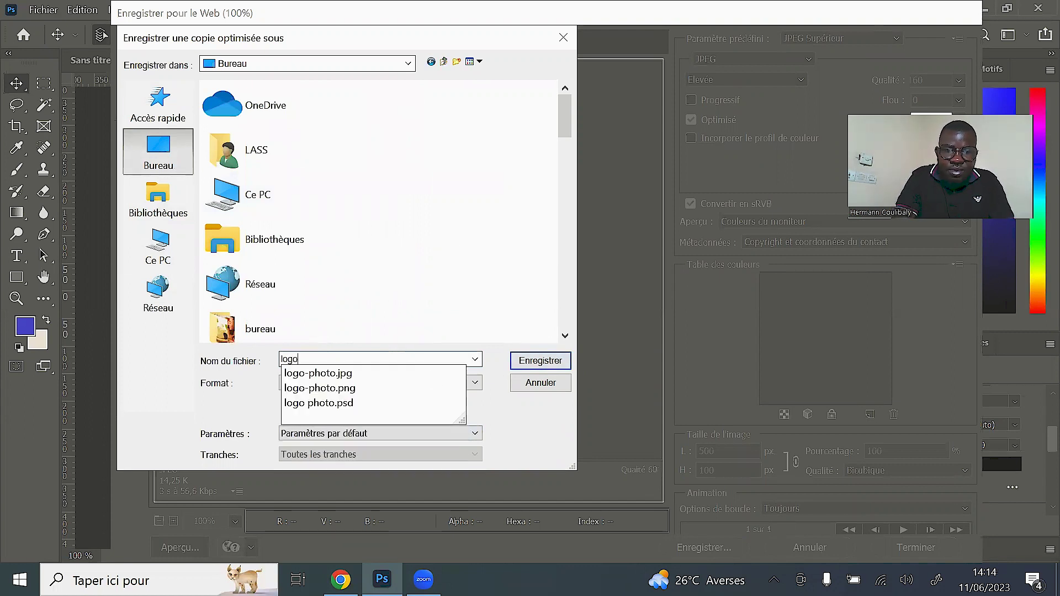
pyautogui.write(' herman')
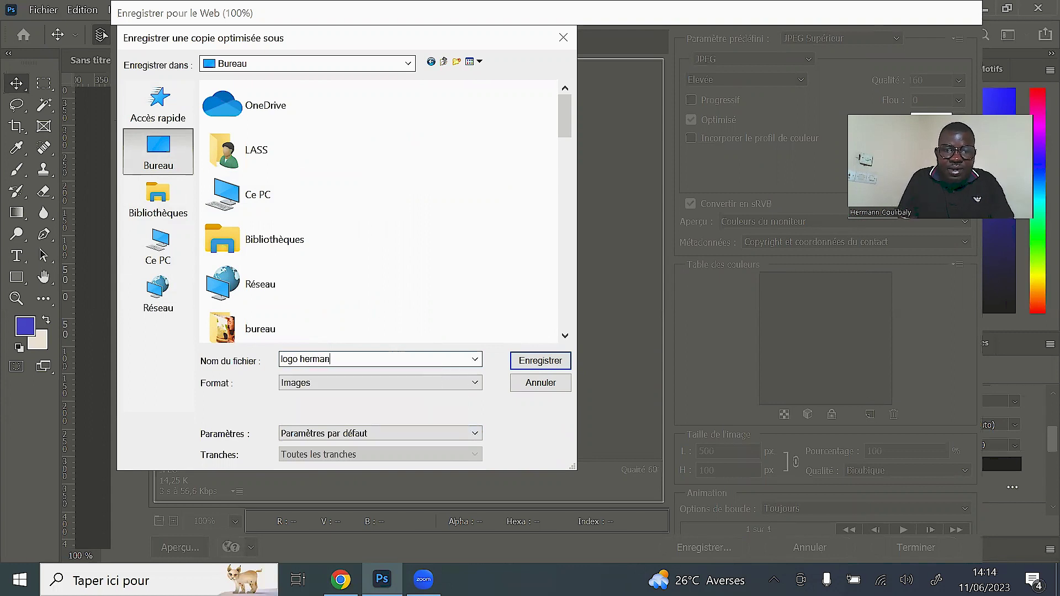
pyautogui.click(527, 361)
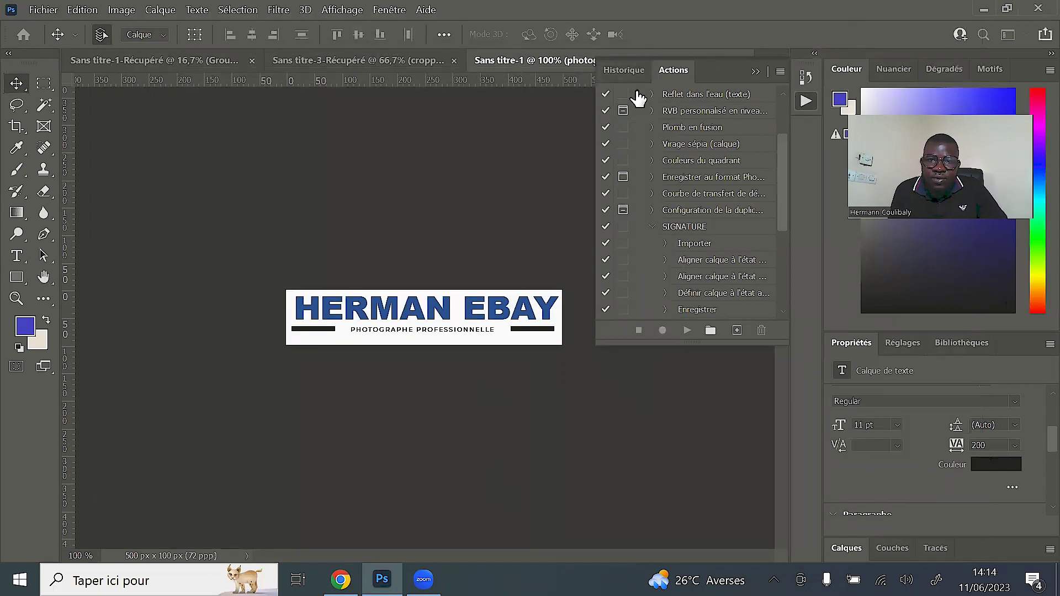
# Float the Actions panel, then close Sans titre-1, discarding its unsaved changes
pyautogui.moveTo(714, 83)
pyautogui.mouseDown()
pyautogui.moveTo(726, 177)
pyautogui.moveTo(774, 118)
pyautogui.mouseUp()
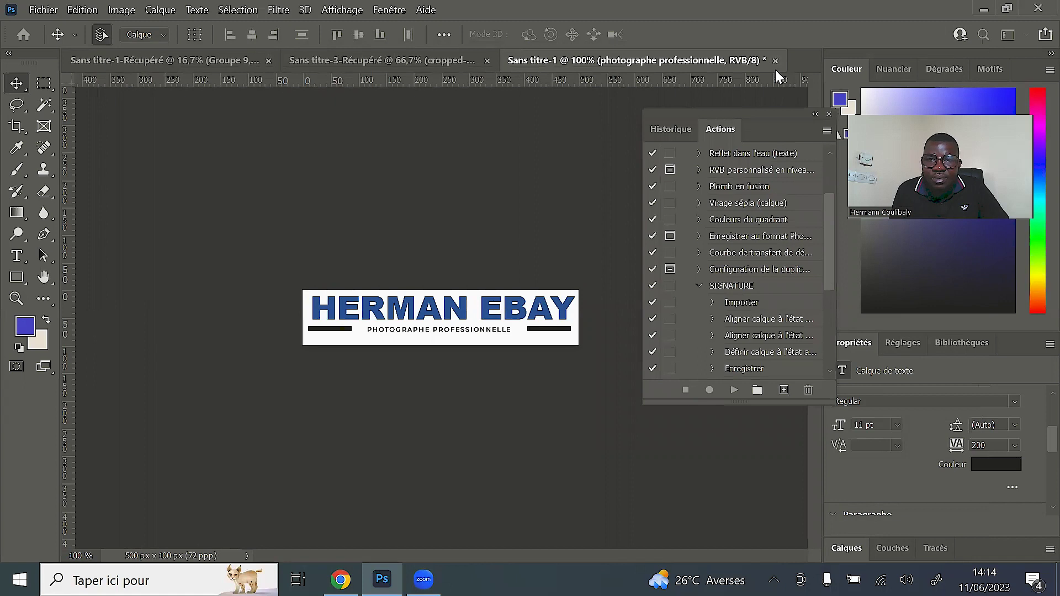
pyautogui.click(776, 62)
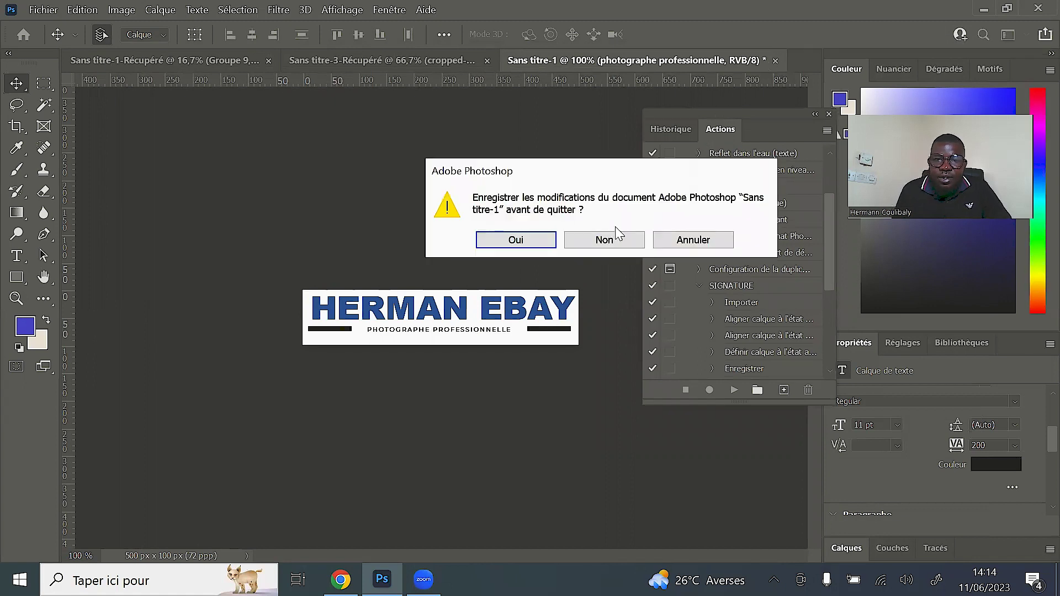
pyautogui.click(610, 242)
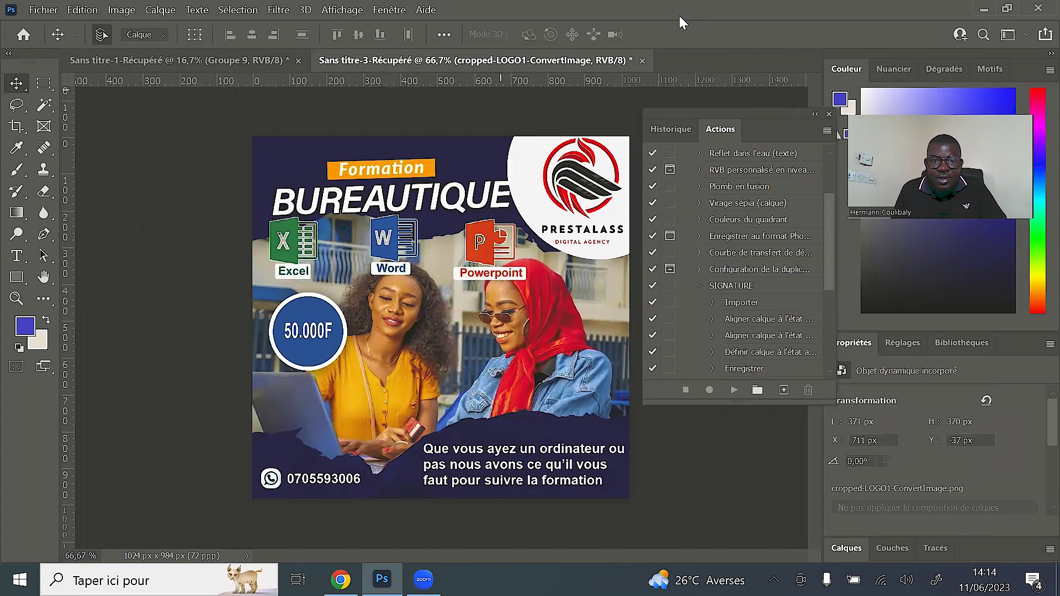
# Nudge the Actions panel up and show it fully via the Fenêtre menu
pyautogui.moveTo(786, 128); pyautogui.dragTo(786, 115)
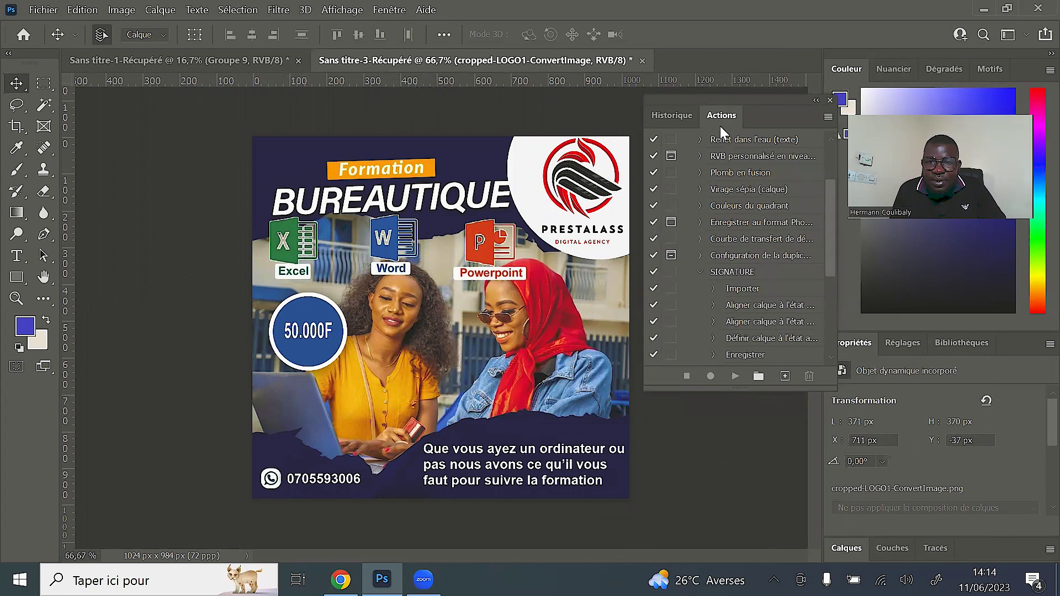
pyautogui.click(381, 12)
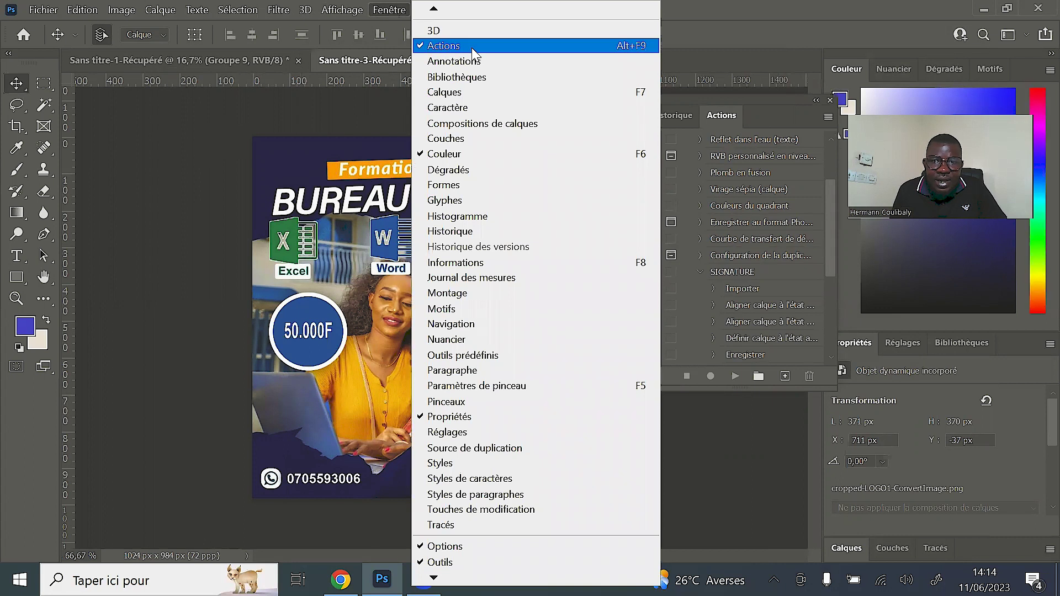
pyautogui.click(829, 9)
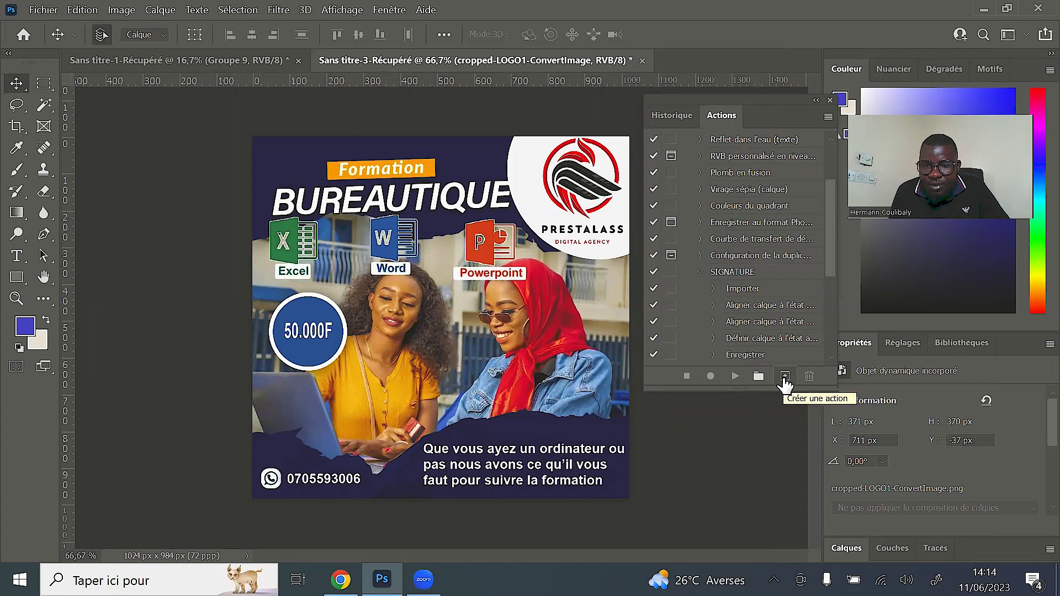
# Create a new action named HERMAN LOGO with a Rouge label and start recording
pyautogui.click(785, 379)
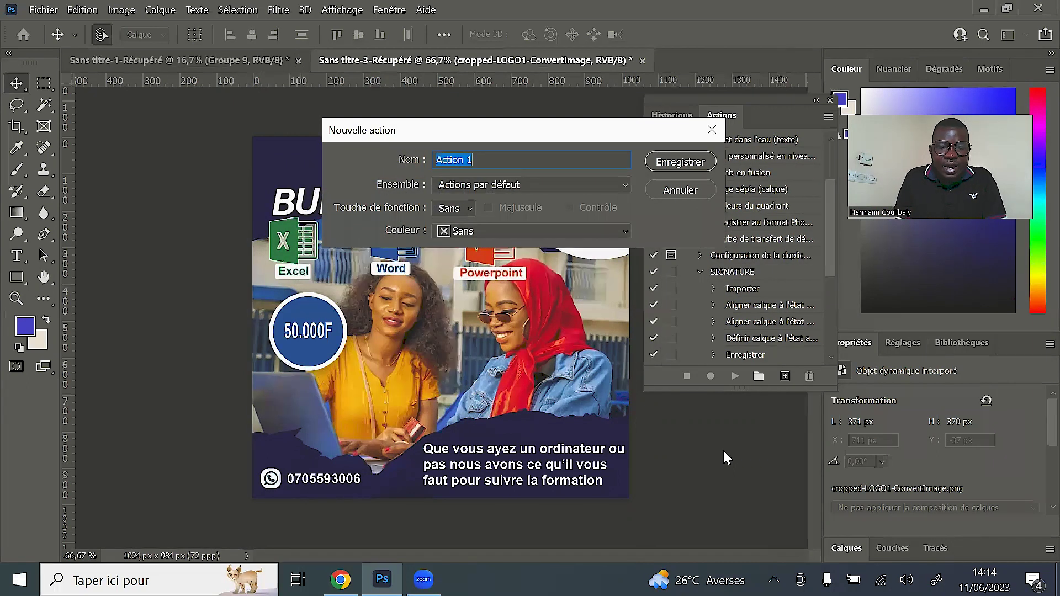
pyautogui.write('HER')
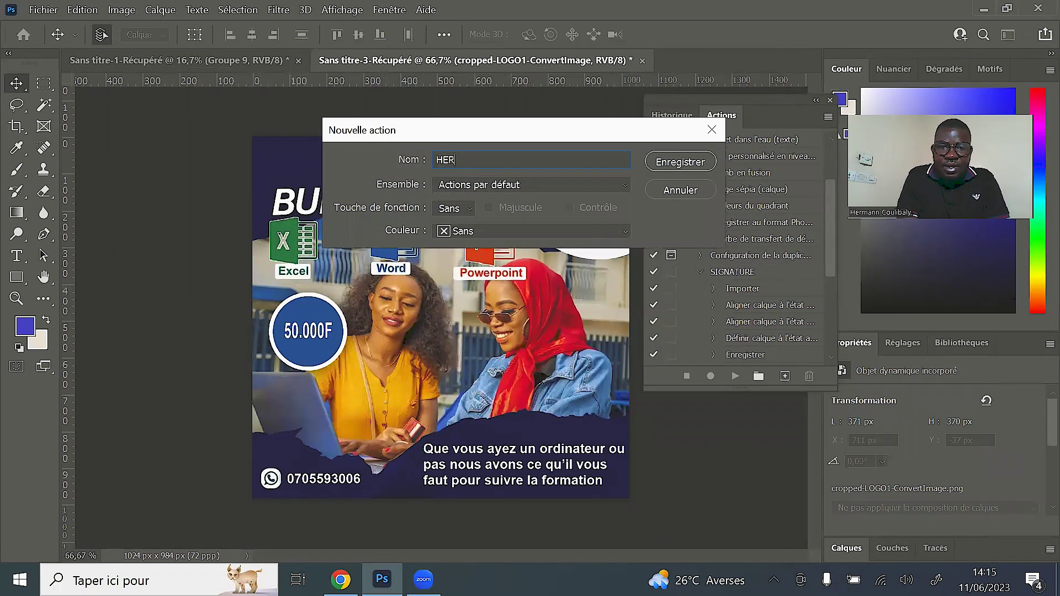
pyautogui.write('MAN LOGO')
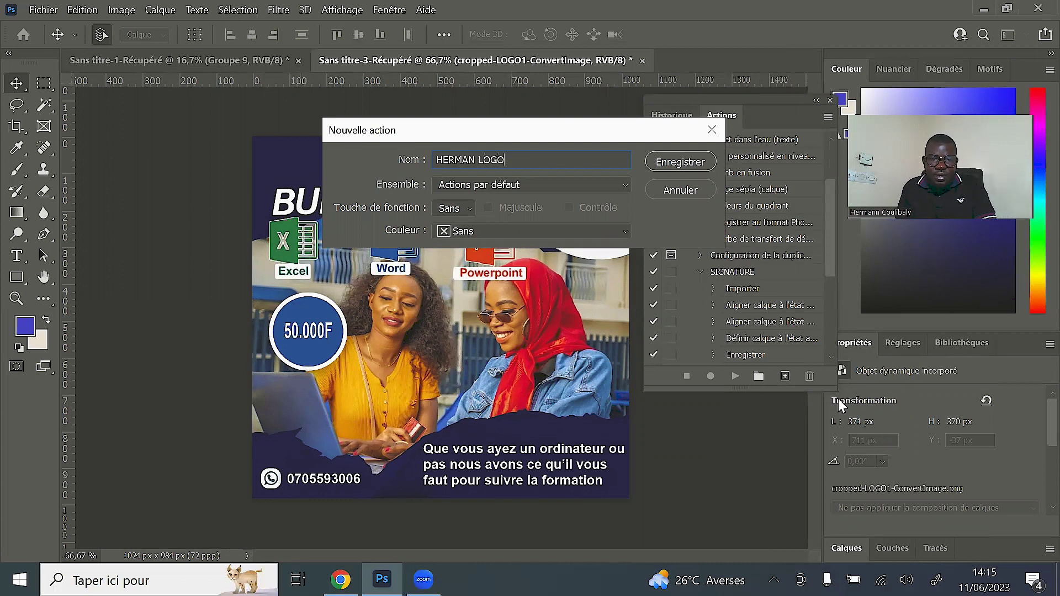
pyautogui.click(564, 237)
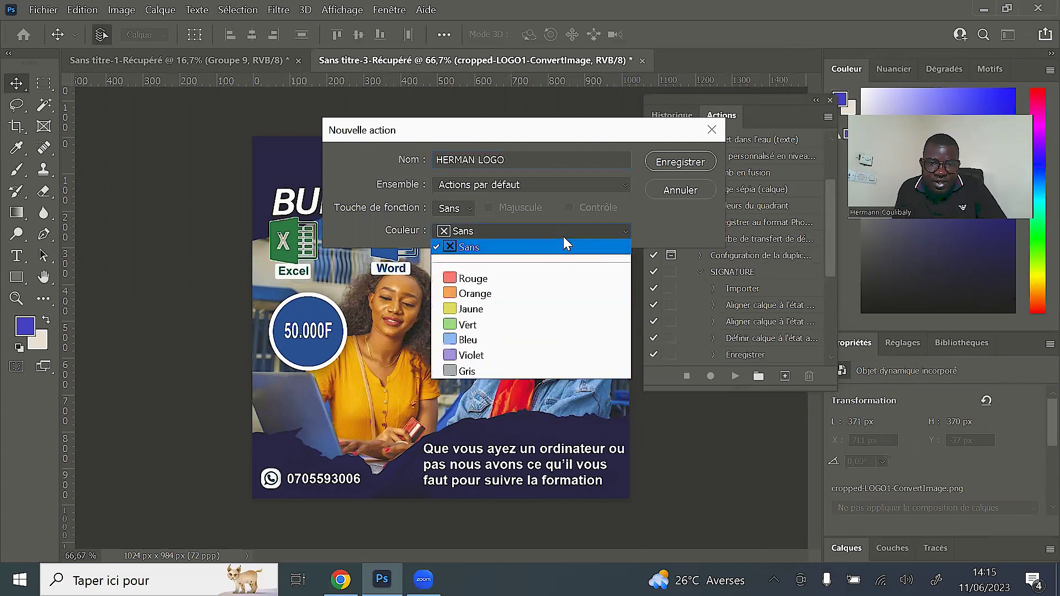
pyautogui.click(516, 279)
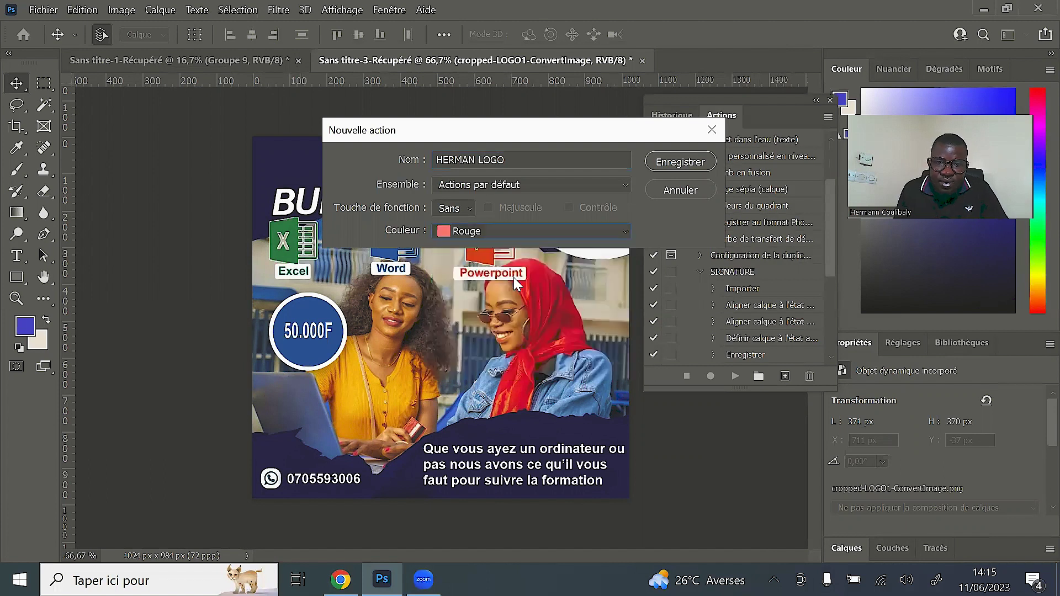
pyautogui.click(692, 163)
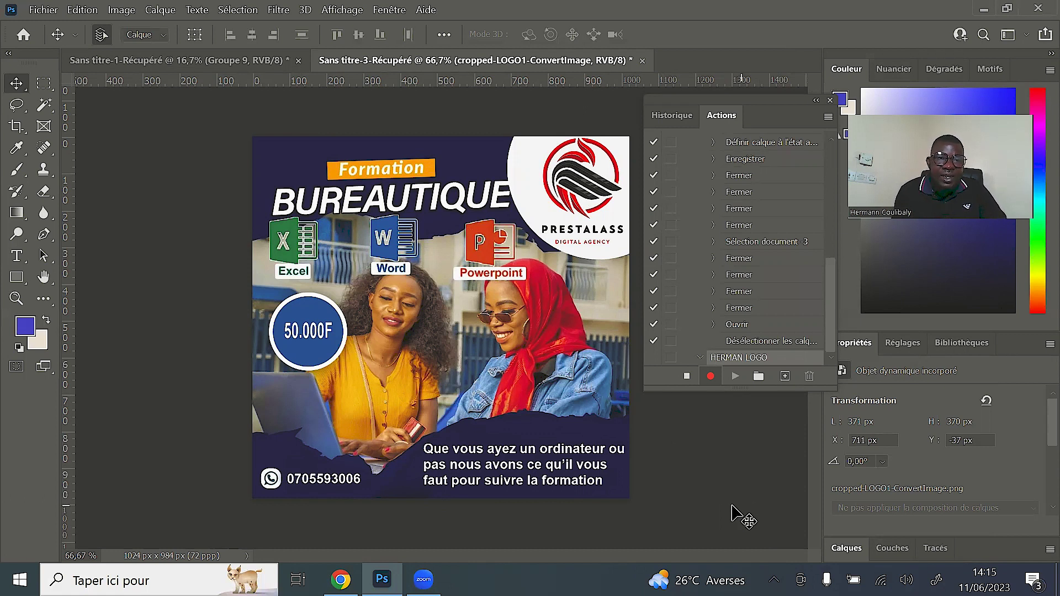
# Import and embed logo-herman from the Bureau folder onto the Bureautique flyer
pyautogui.click(50, 13)
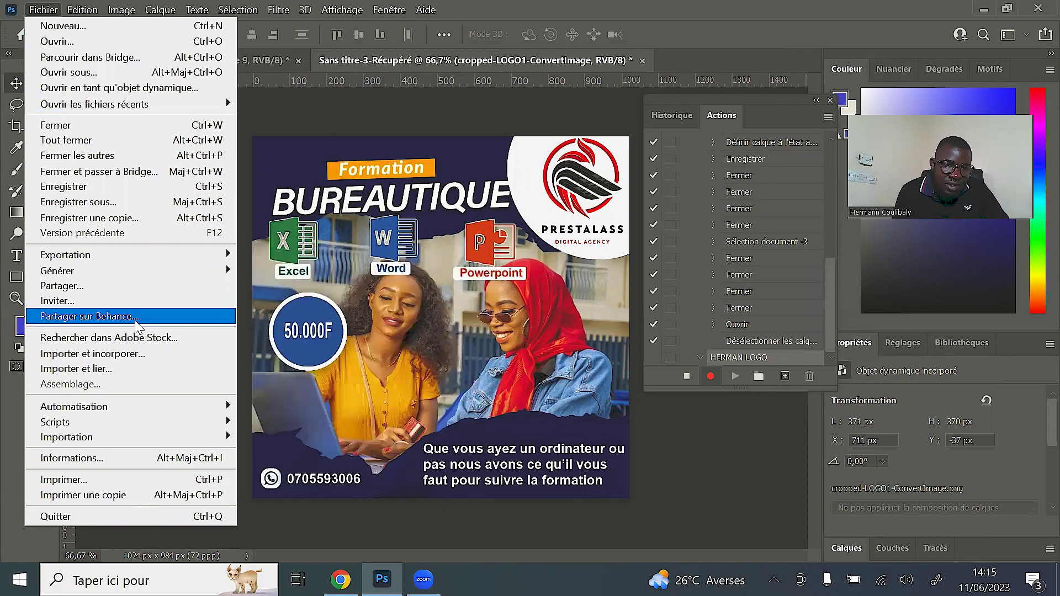
pyautogui.click(147, 357)
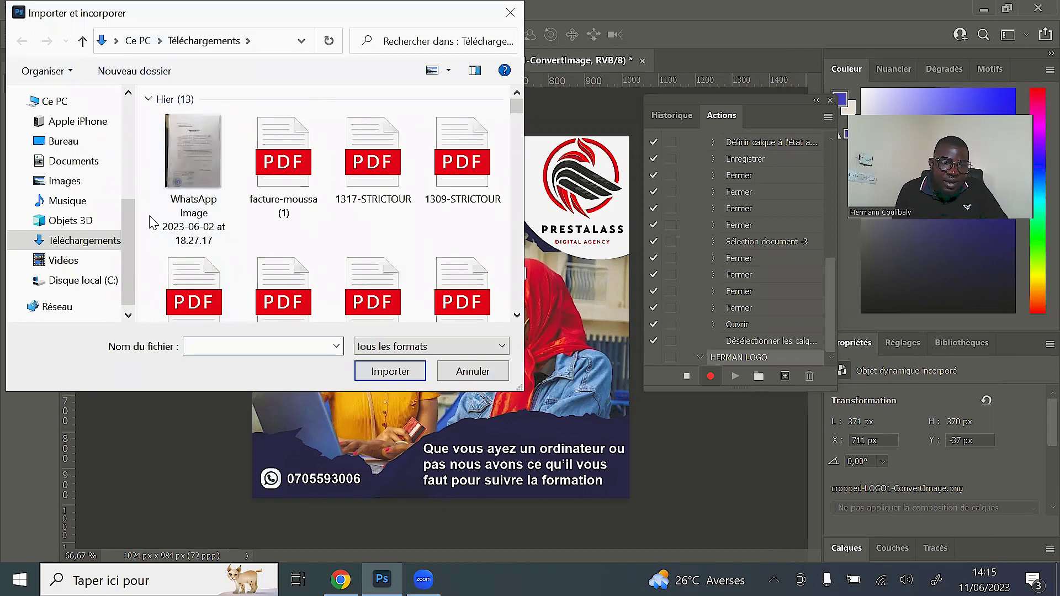
pyautogui.click(66, 142)
pyautogui.scroll(-5, 354, 221)
pyautogui.scroll(-2, 370, 185)
pyautogui.scroll(2, 379, 175)
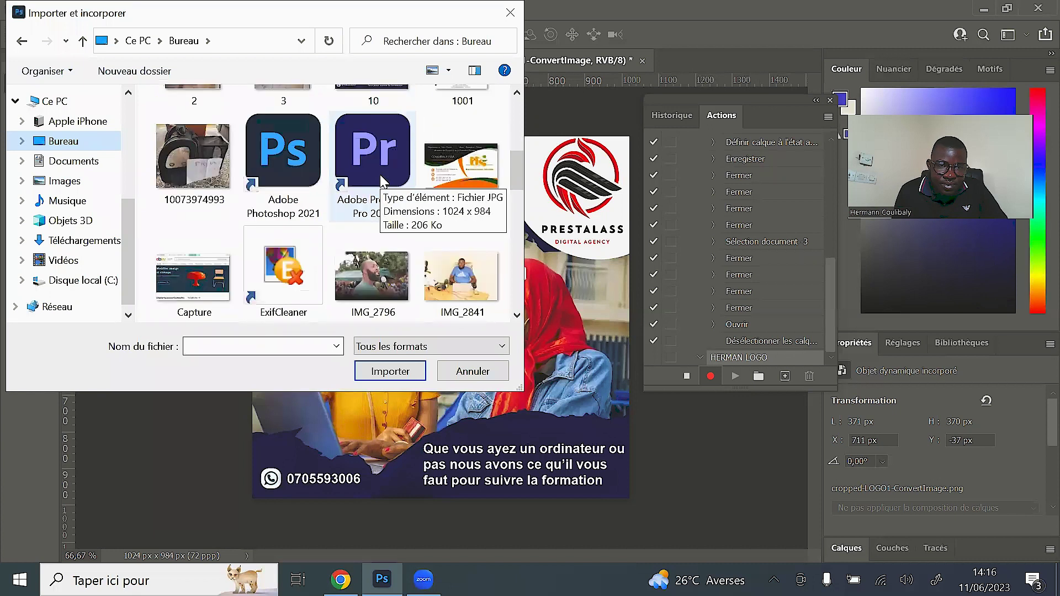
pyautogui.scroll(-2, 382, 175)
pyautogui.scroll(-2, 382, 175)
pyautogui.scroll(-2, 382, 176)
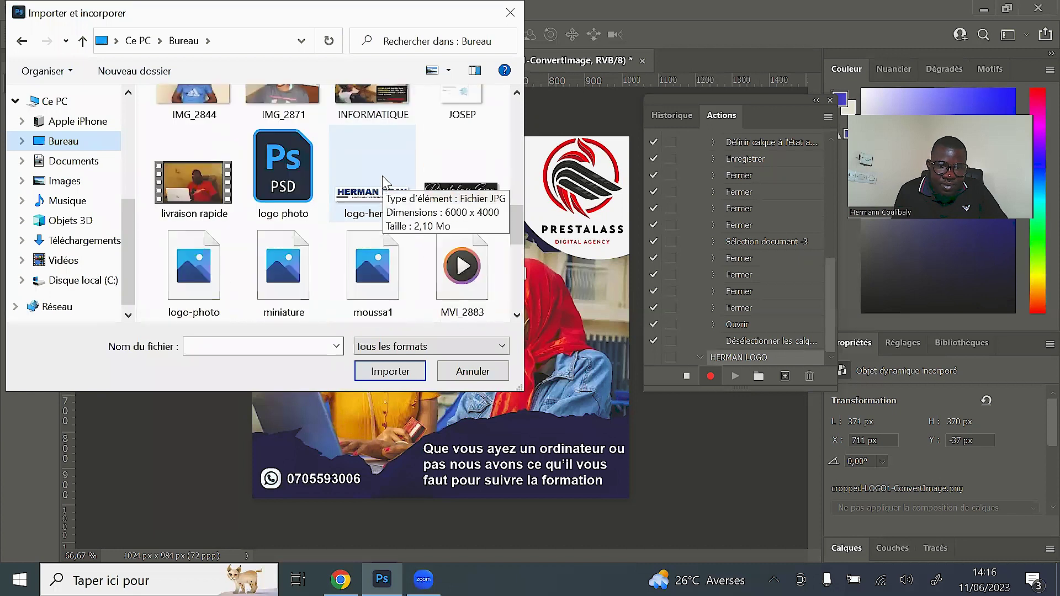
pyautogui.scroll(-4, 407, 205)
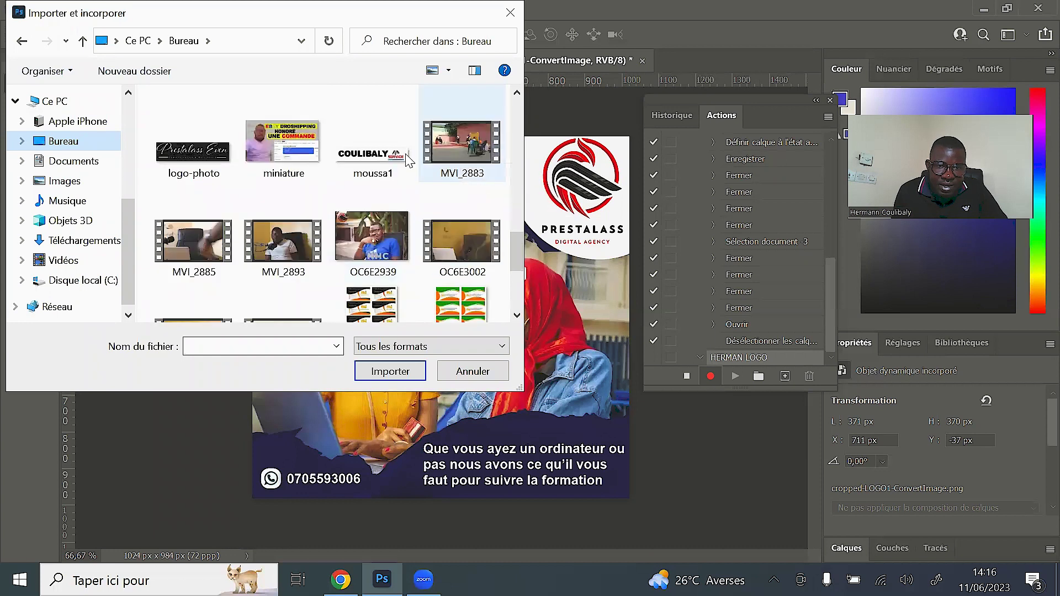
pyautogui.scroll(-2, 401, 163)
pyautogui.scroll(3, 401, 163)
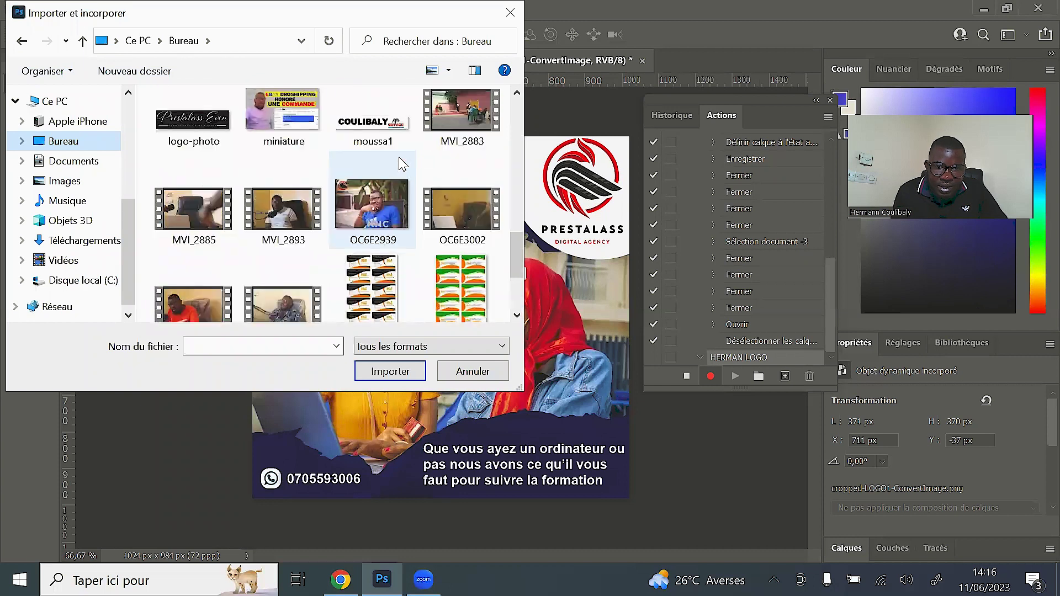
pyautogui.scroll(2, 401, 163)
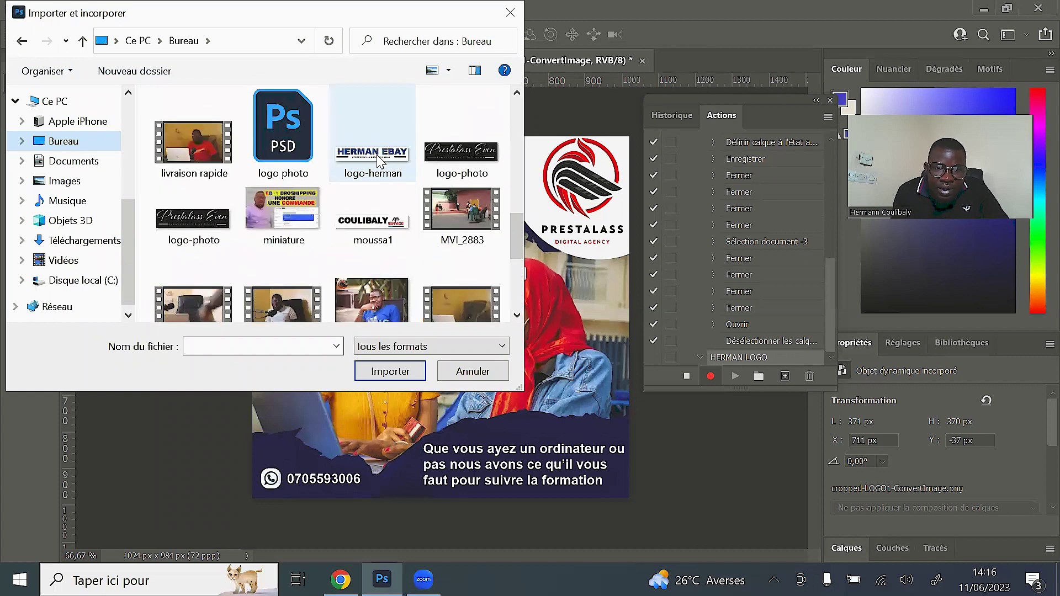
pyautogui.click(378, 160)
pyautogui.doubleClick(380, 154)
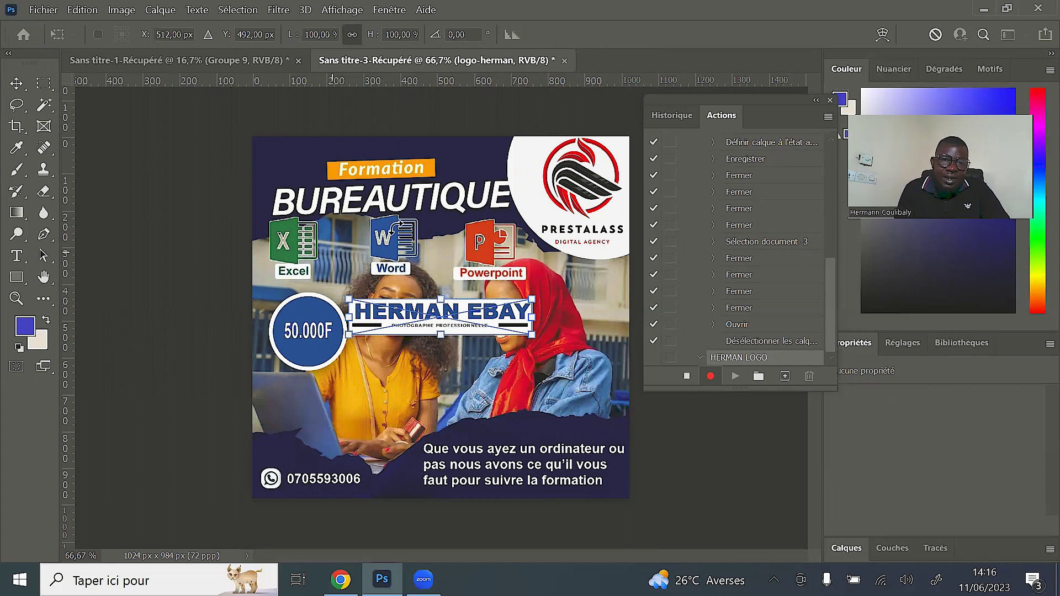
# Commit the placed logo and drag the logo-herman layer to the top of Calques
pyautogui.click(18, 83)
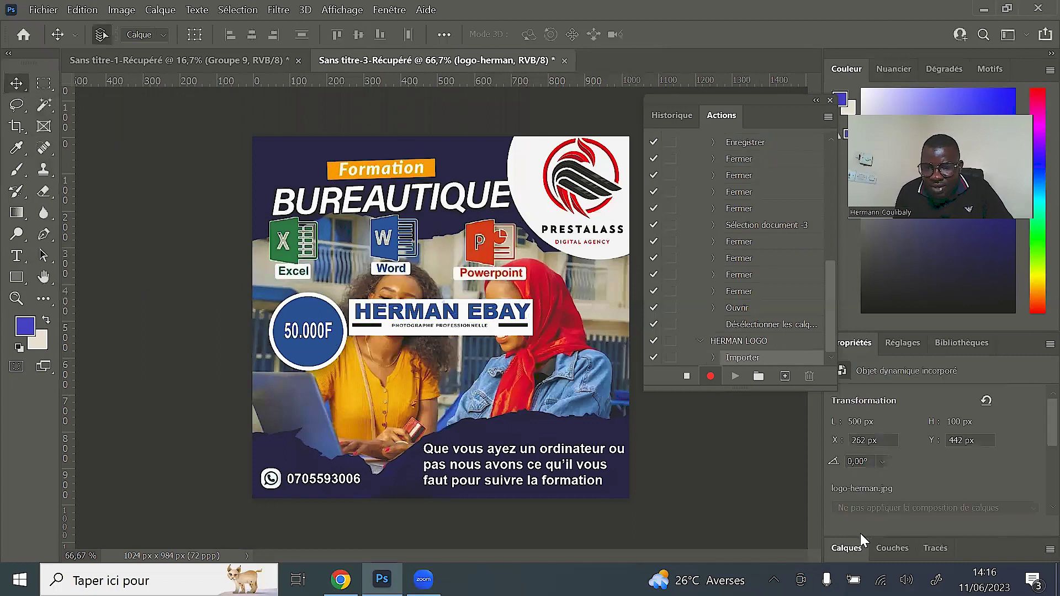
pyautogui.click(848, 541)
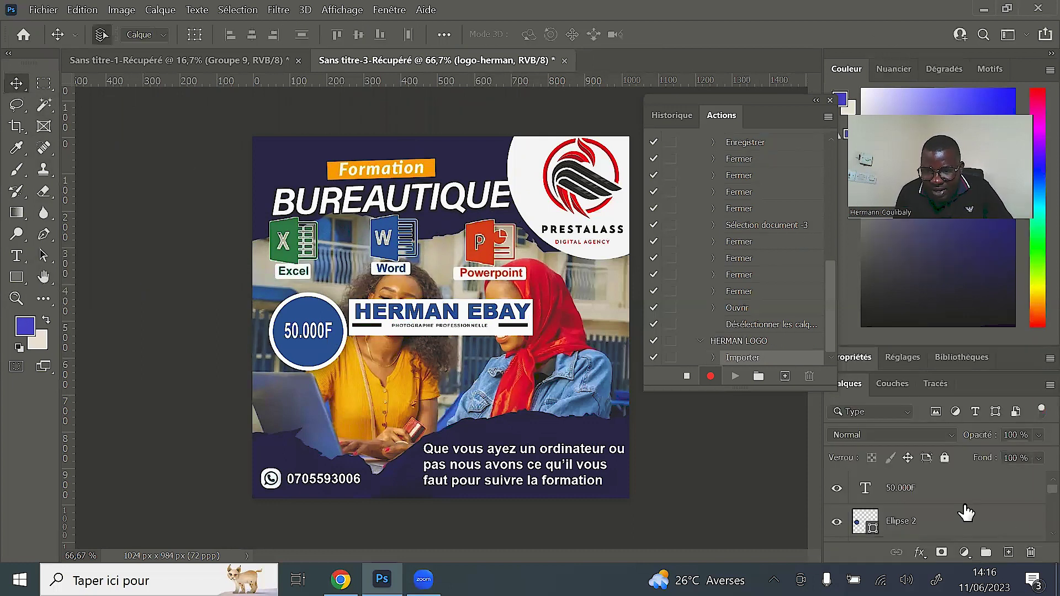
pyautogui.scroll(-3, 966, 513)
pyautogui.scroll(3, 961, 486)
pyautogui.moveTo(931, 463); pyautogui.dragTo(944, 486)
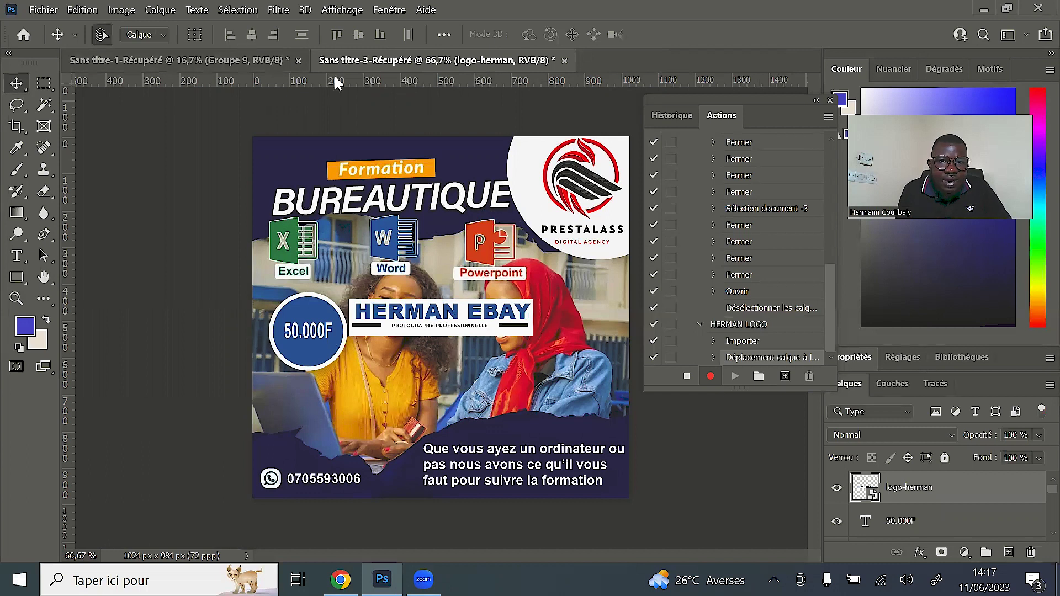
# Set Aligner sur to Toile, then align the banner's right and bottom edges
pyautogui.click(445, 38)
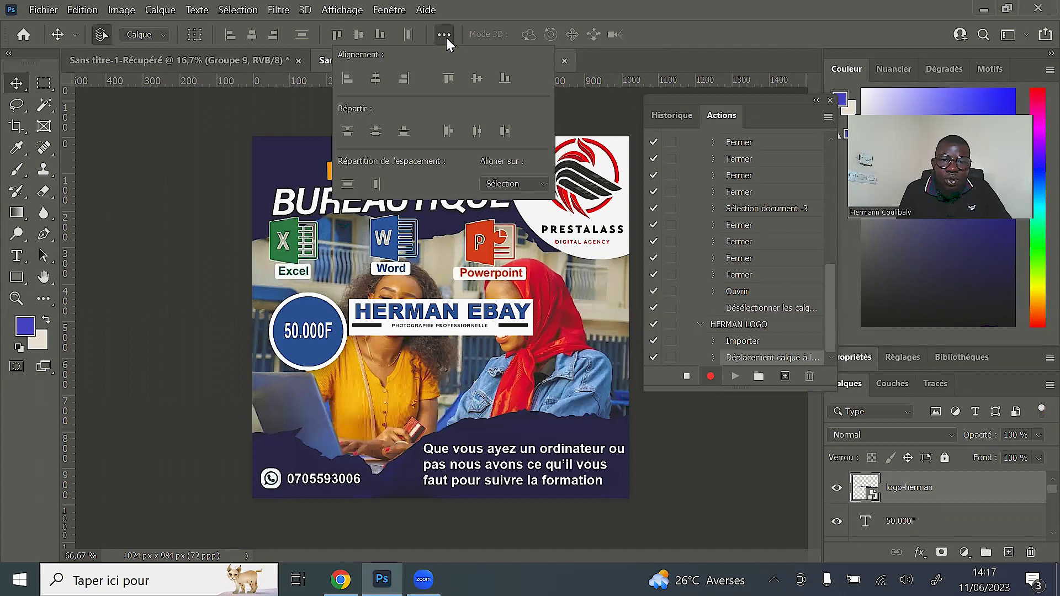
pyautogui.click(545, 184)
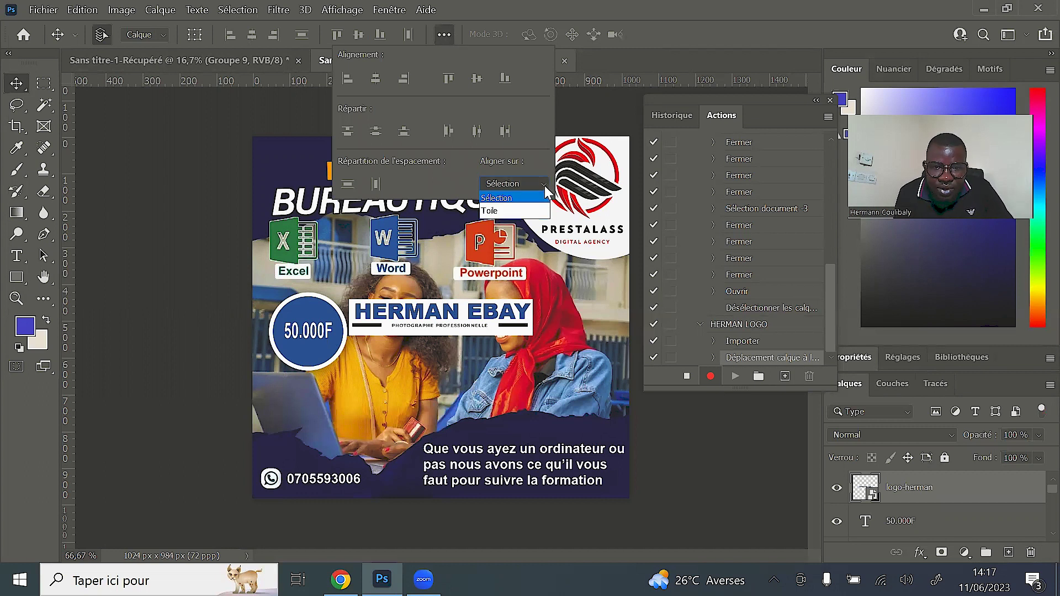
pyautogui.click(530, 213)
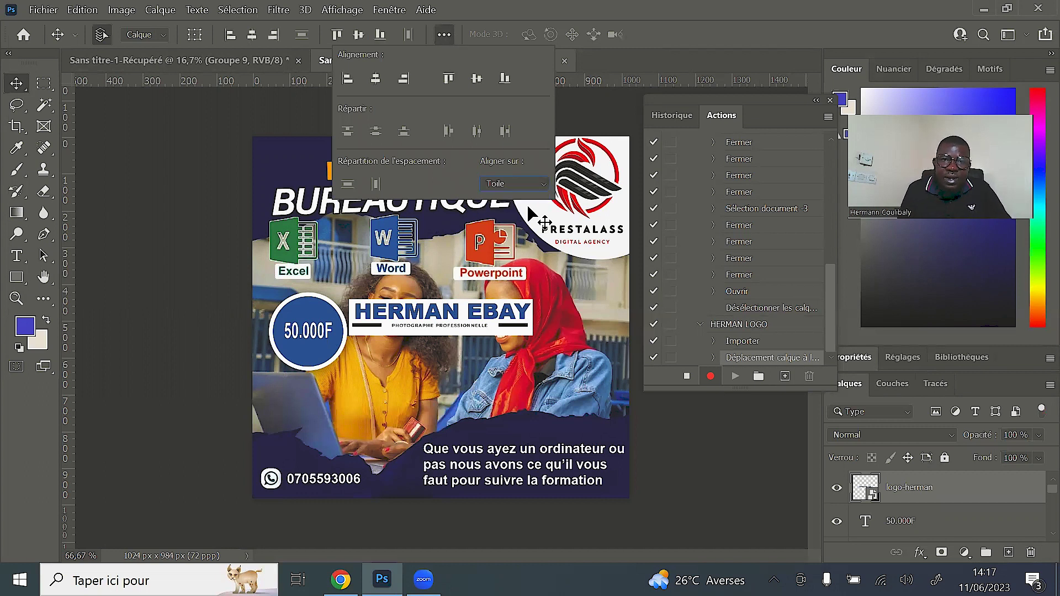
pyautogui.click(445, 31)
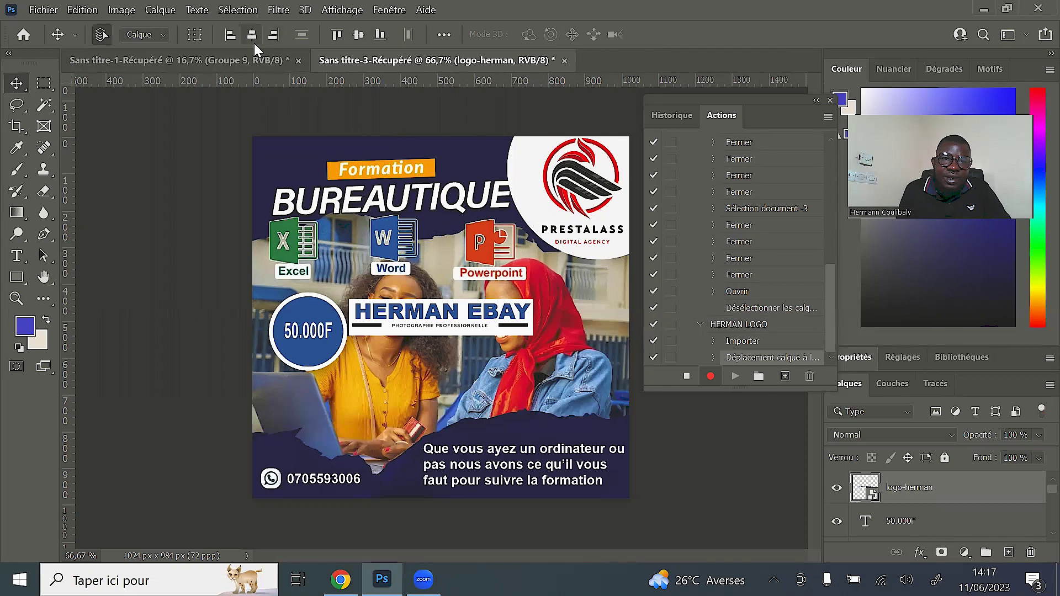
pyautogui.click(274, 34)
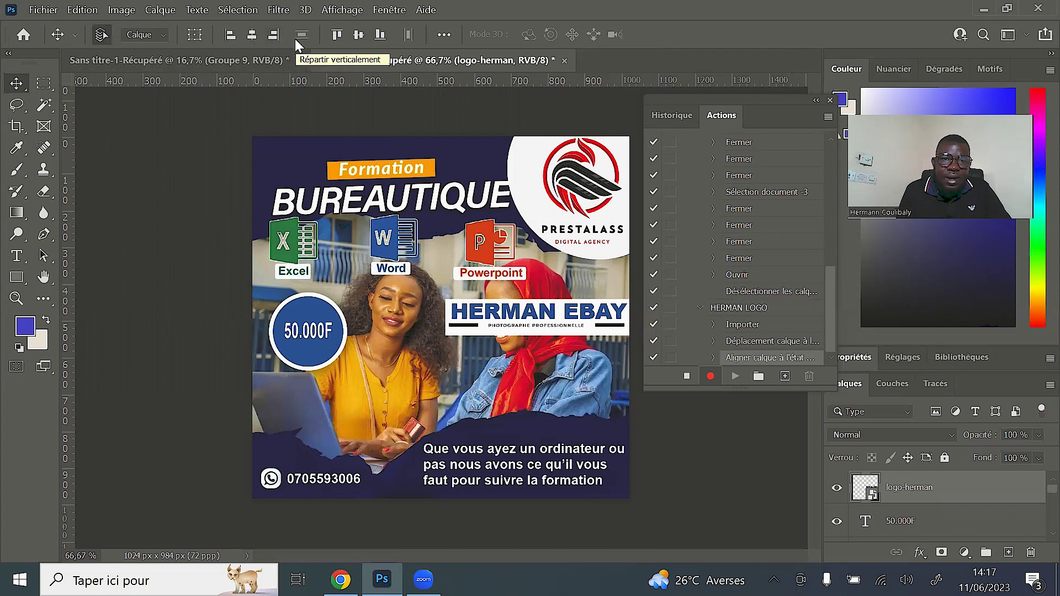
pyautogui.click(380, 35)
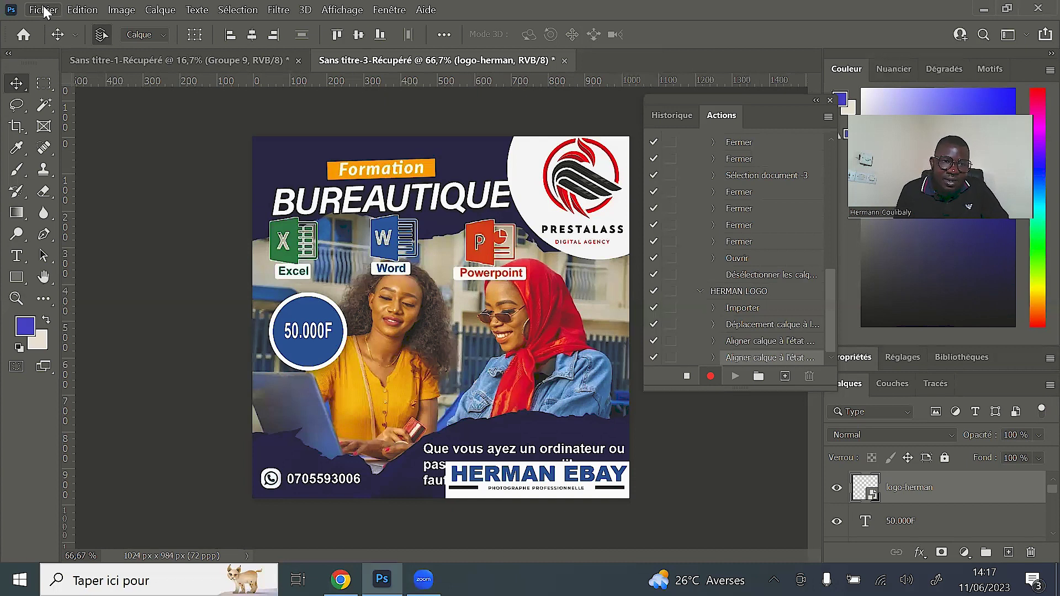
# Start an Enregistrer pour le Web export and create a desktop folder 'signature logo herman'
pyautogui.click(44, 12)
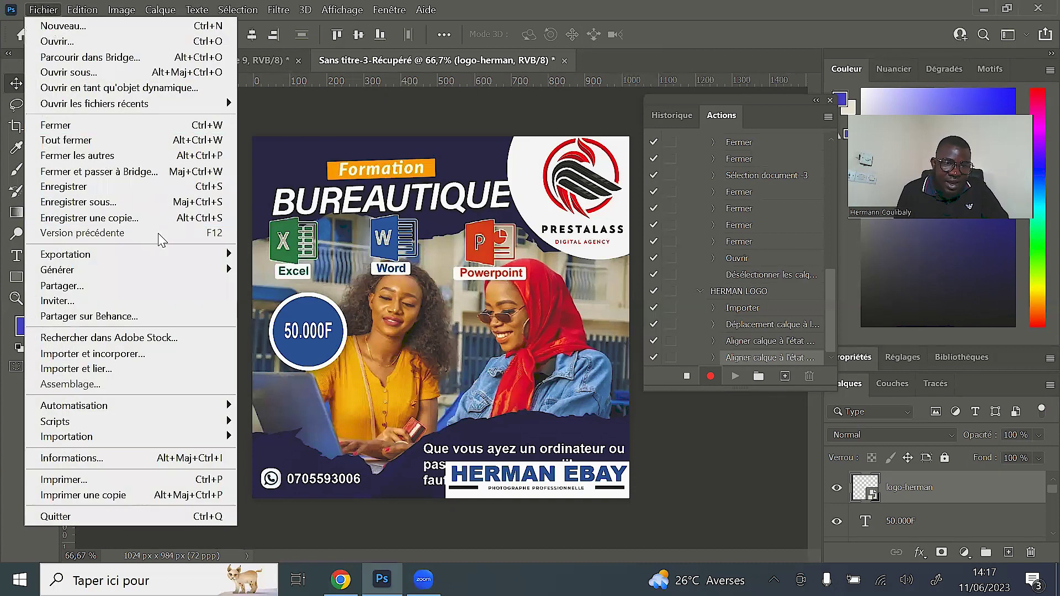
pyautogui.moveTo(65, 254)
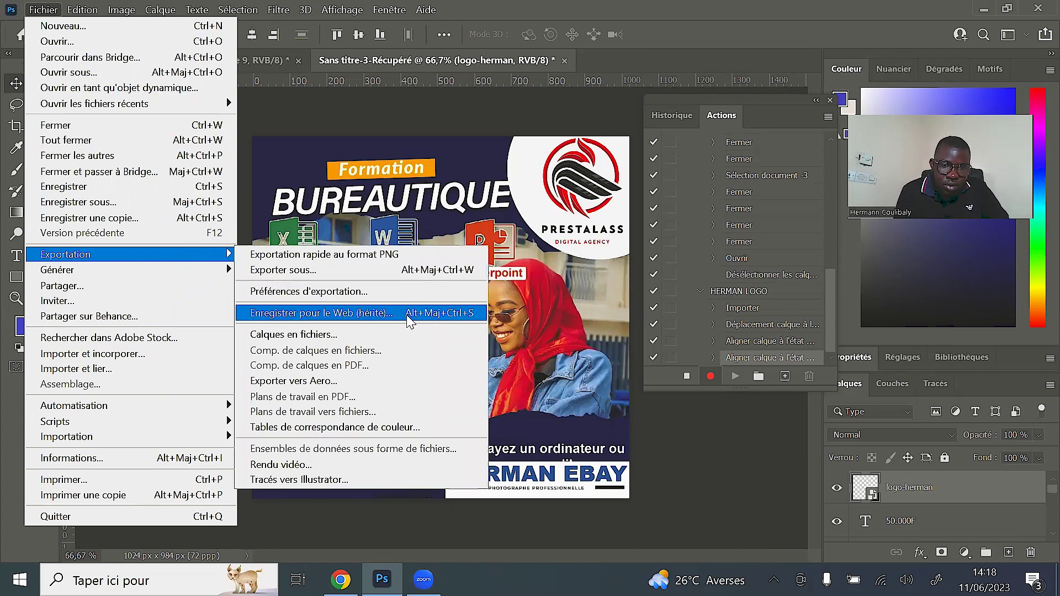
pyautogui.click(409, 318)
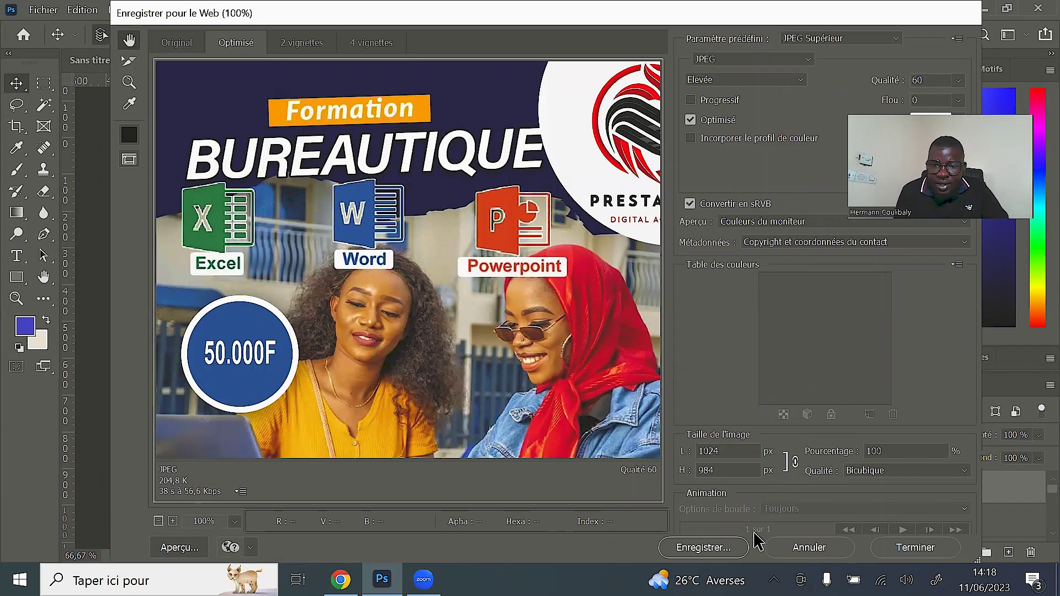
pyautogui.click(743, 546)
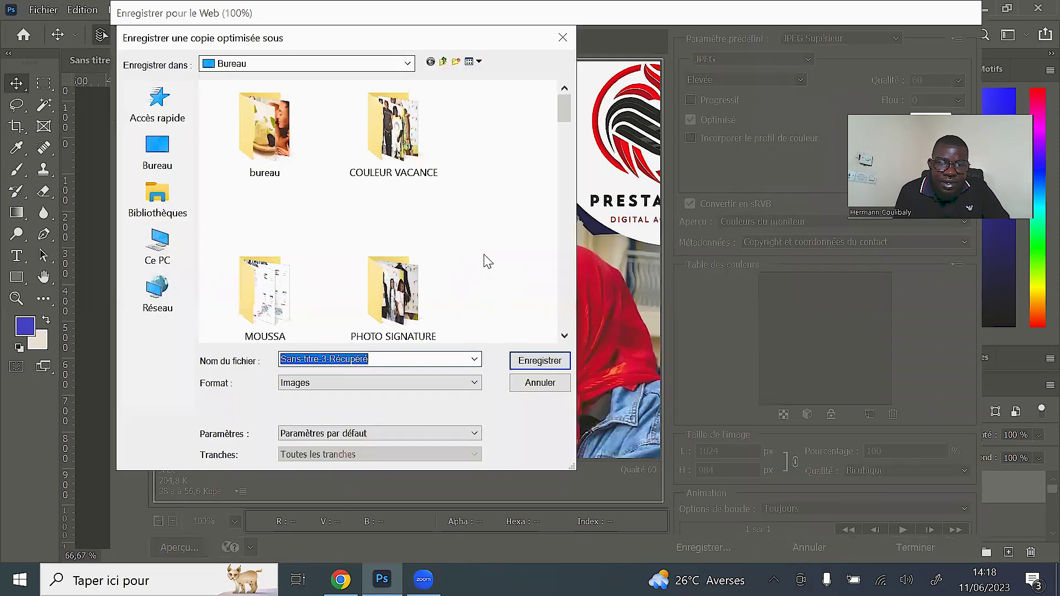
pyautogui.rightClick(485, 174)
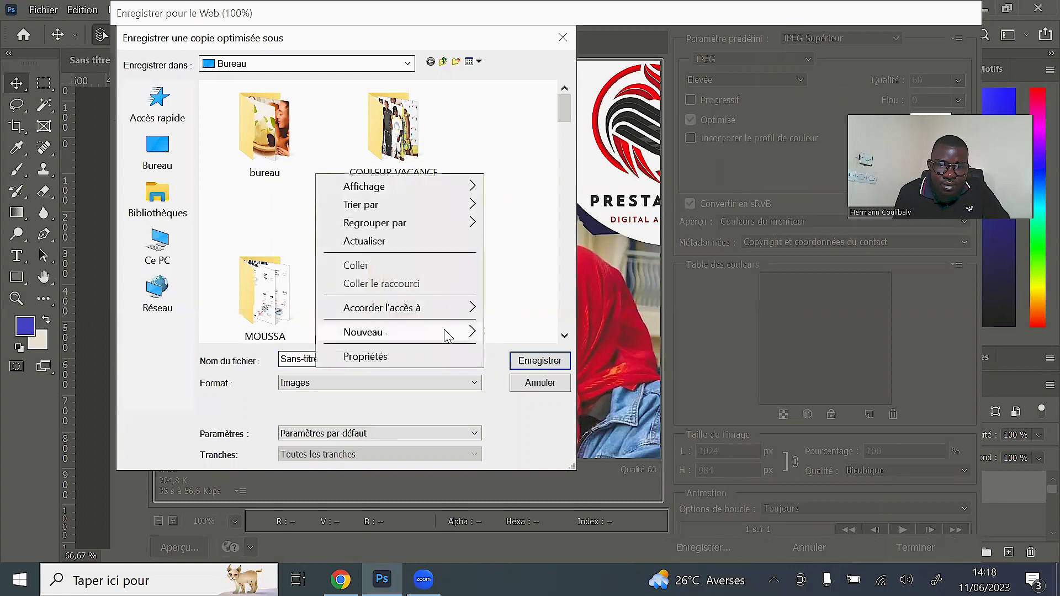
pyautogui.moveTo(397, 332)
pyautogui.click(525, 334)
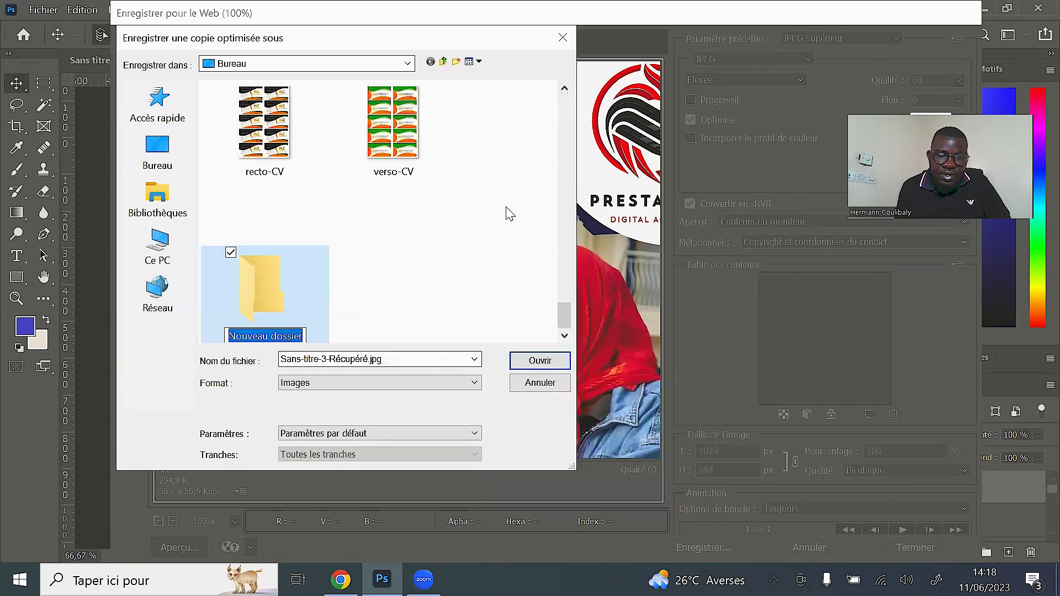
pyautogui.write('s')
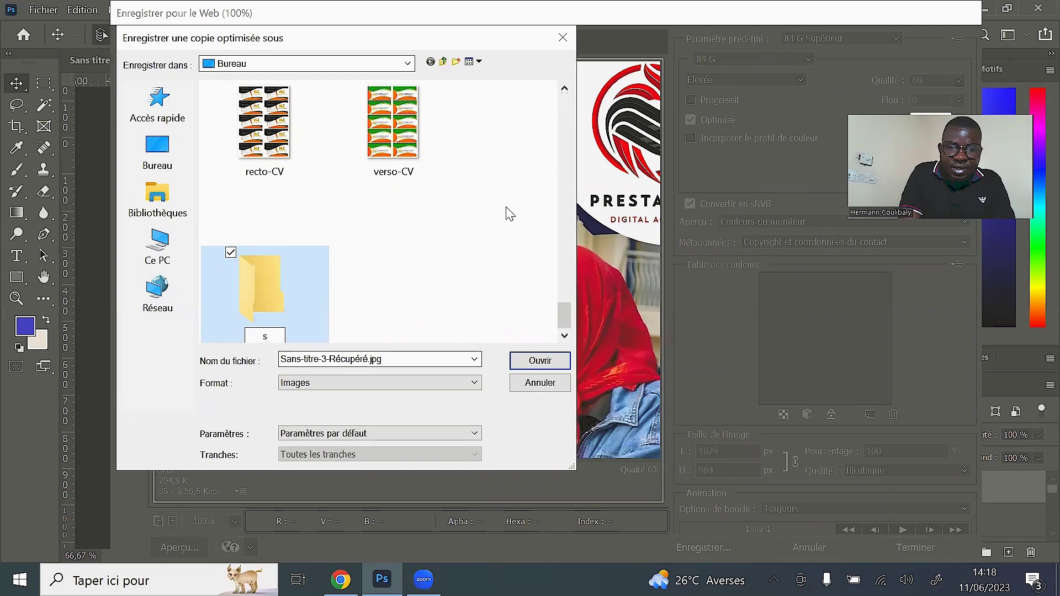
pyautogui.write('ignature logo herman')
pyautogui.press('Return')
pyautogui.moveTo(264, 290)
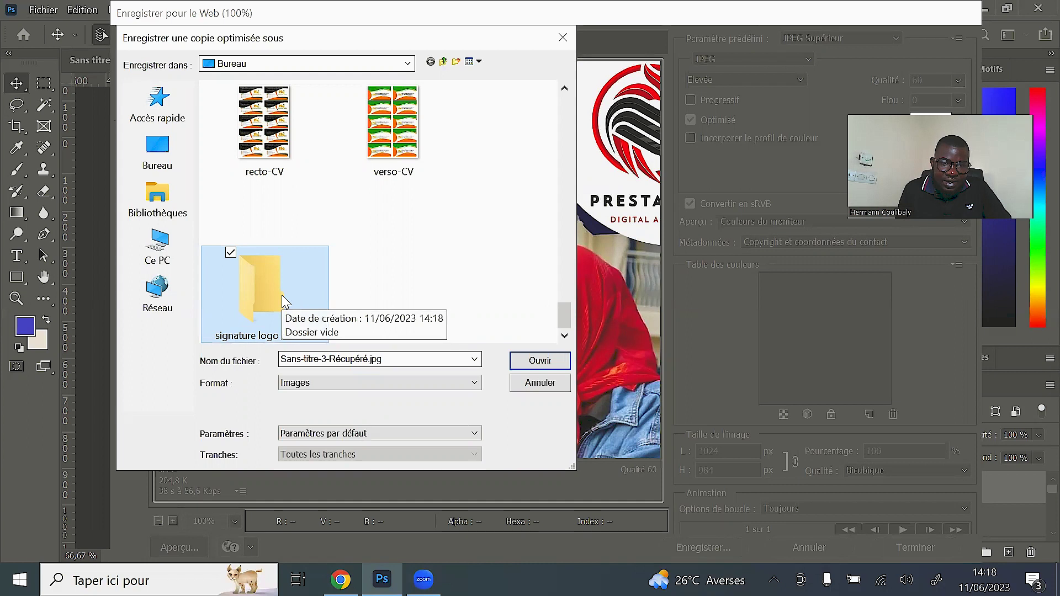
# Save the web JPEG inside 'signature logo herman' and dismiss the filename warning
pyautogui.doubleClick(282, 302)
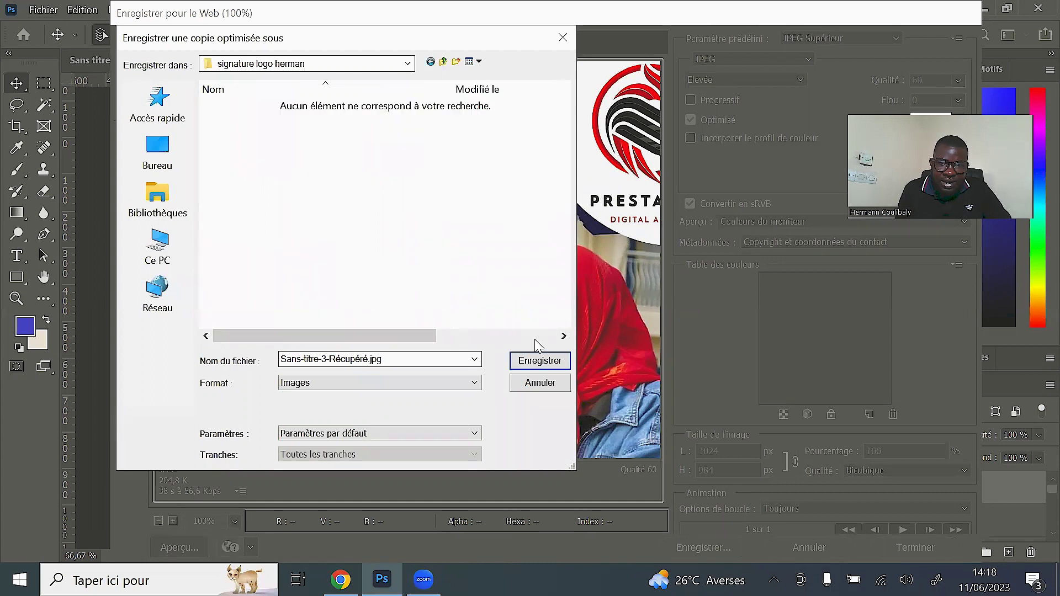
pyautogui.click(539, 361)
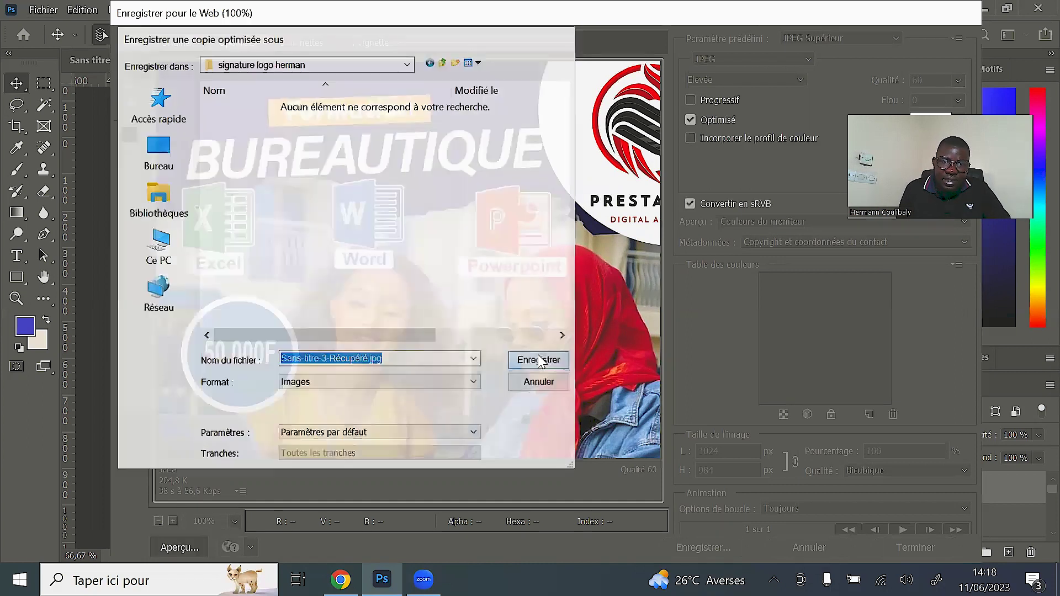
pyautogui.click(562, 270)
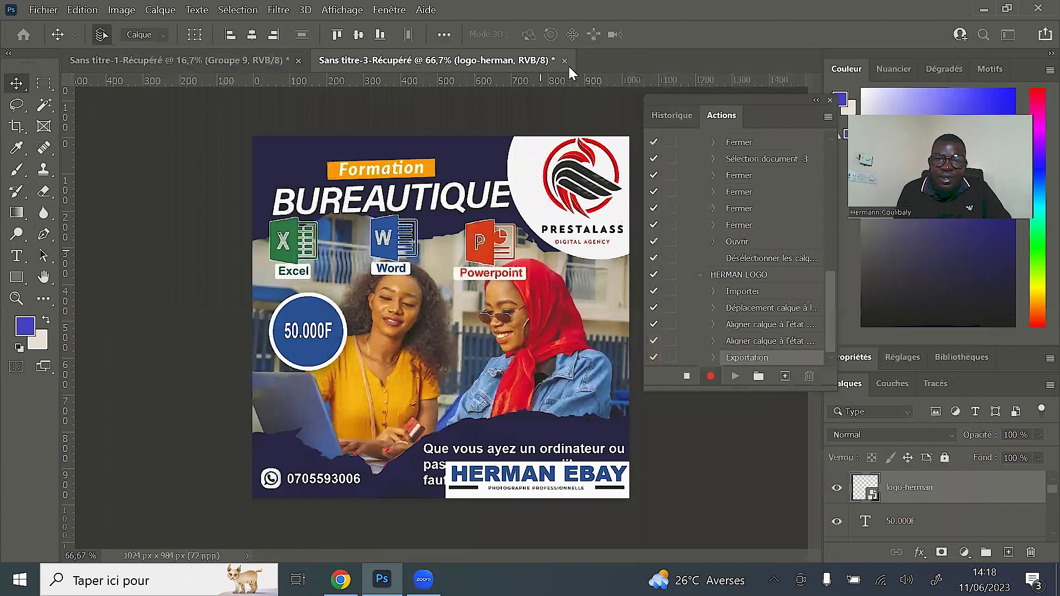
# Cancel closing the unsaved flyer with Annuler, keeping it open for saving
pyautogui.click(565, 60)
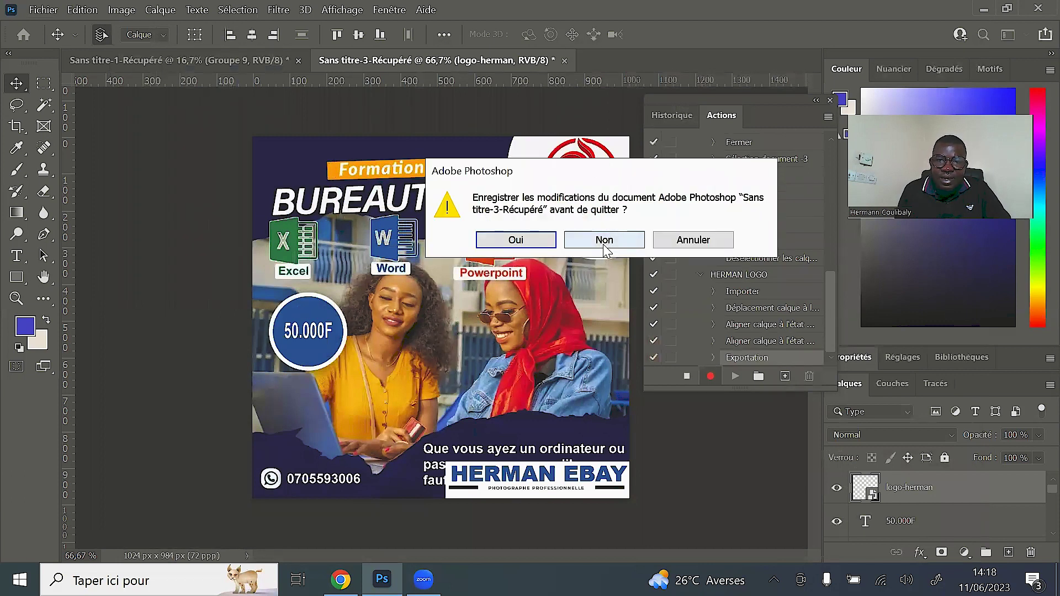
pyautogui.click(688, 241)
pyautogui.click(44, 10)
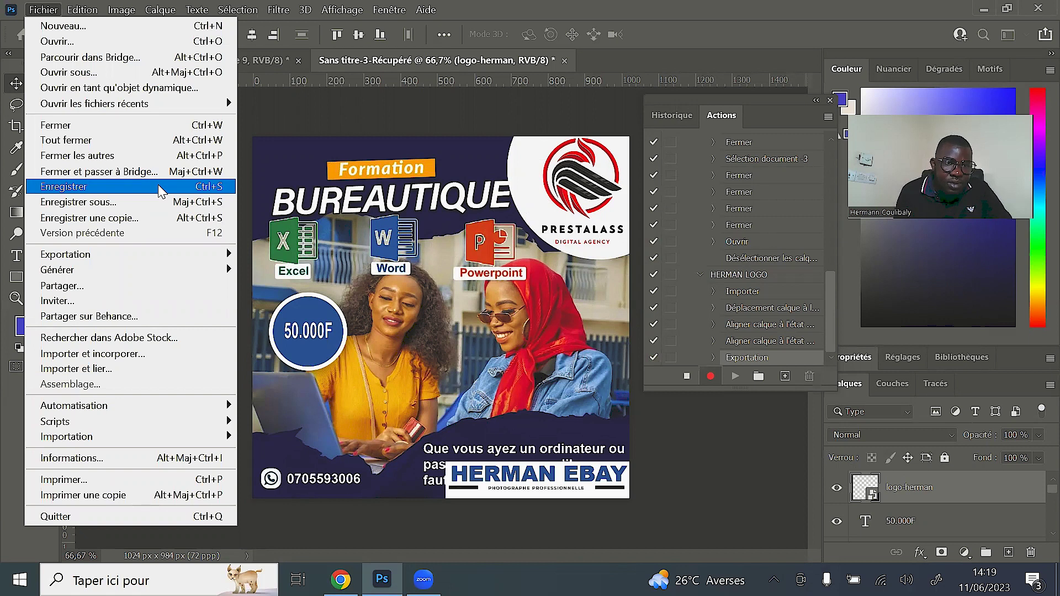
# Save the flyer as TIFF Sans titre-3-Récupéré.tif in 'signature logo herman', accepting default options
pyautogui.click(159, 191)
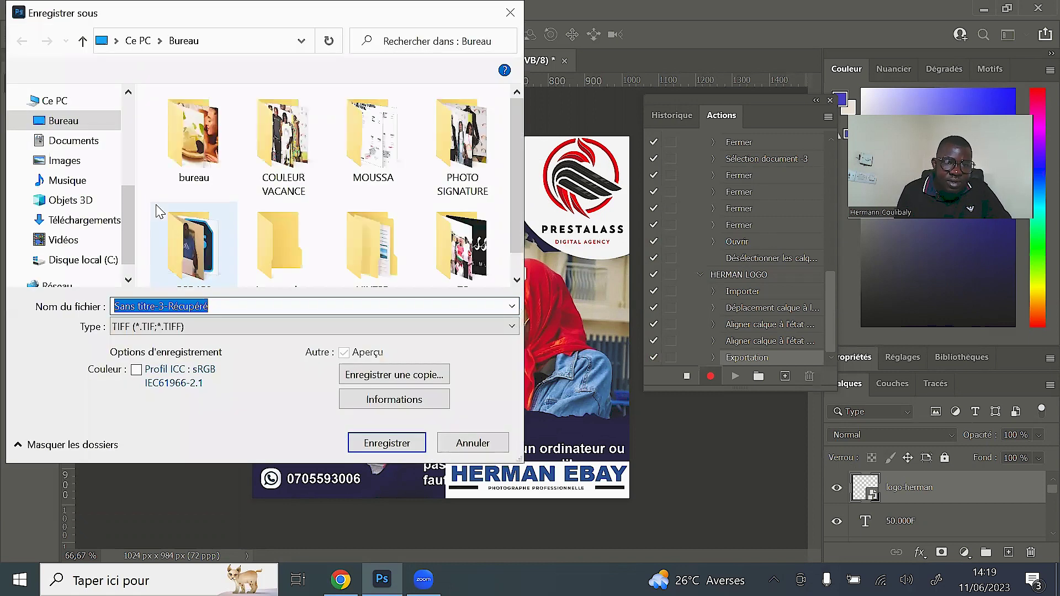
pyautogui.click(365, 329)
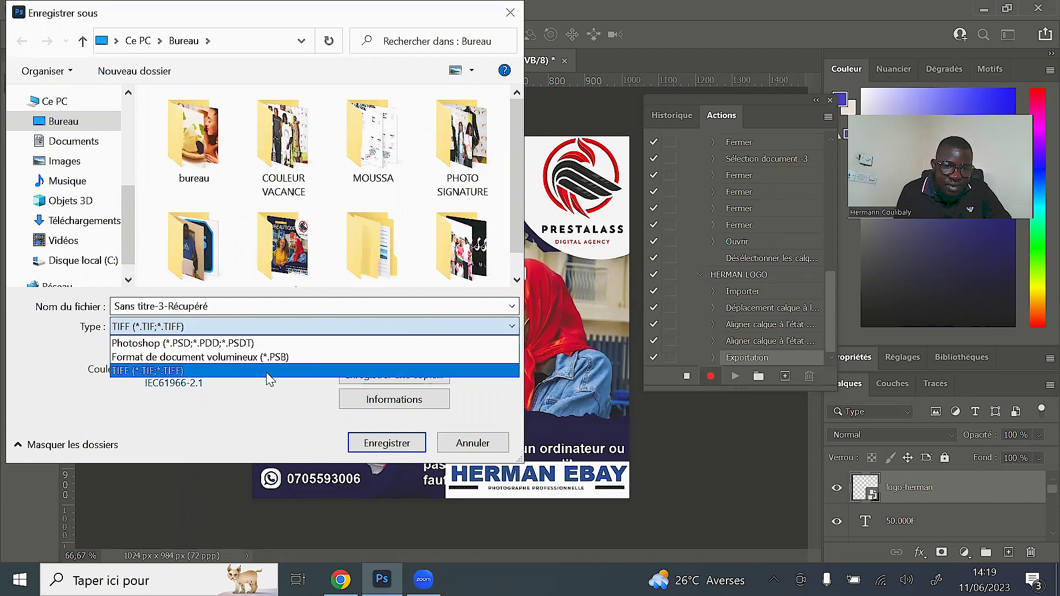
pyautogui.click(270, 372)
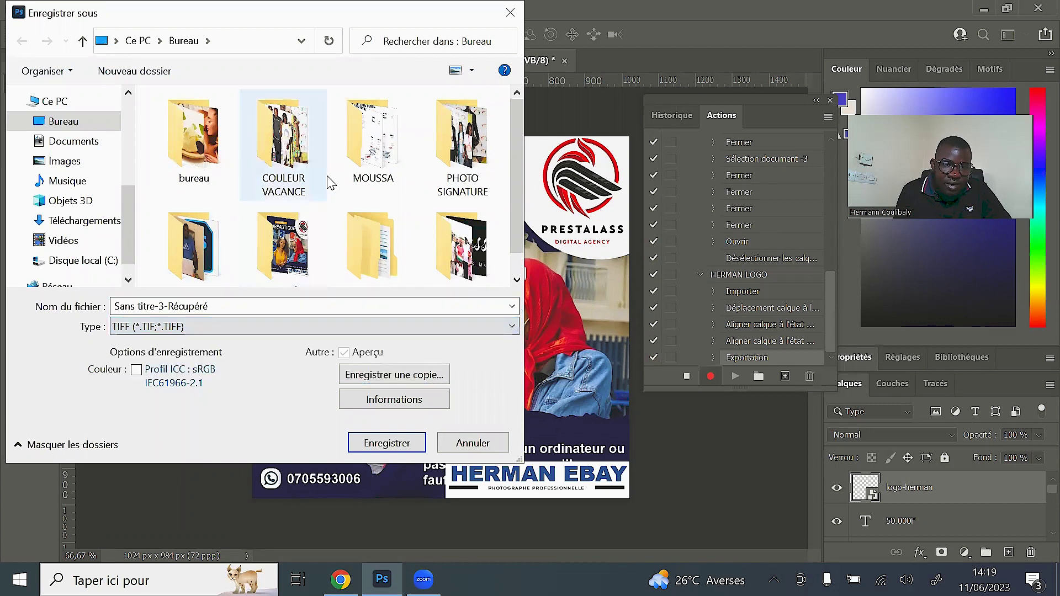
pyautogui.scroll(-2, 376, 181)
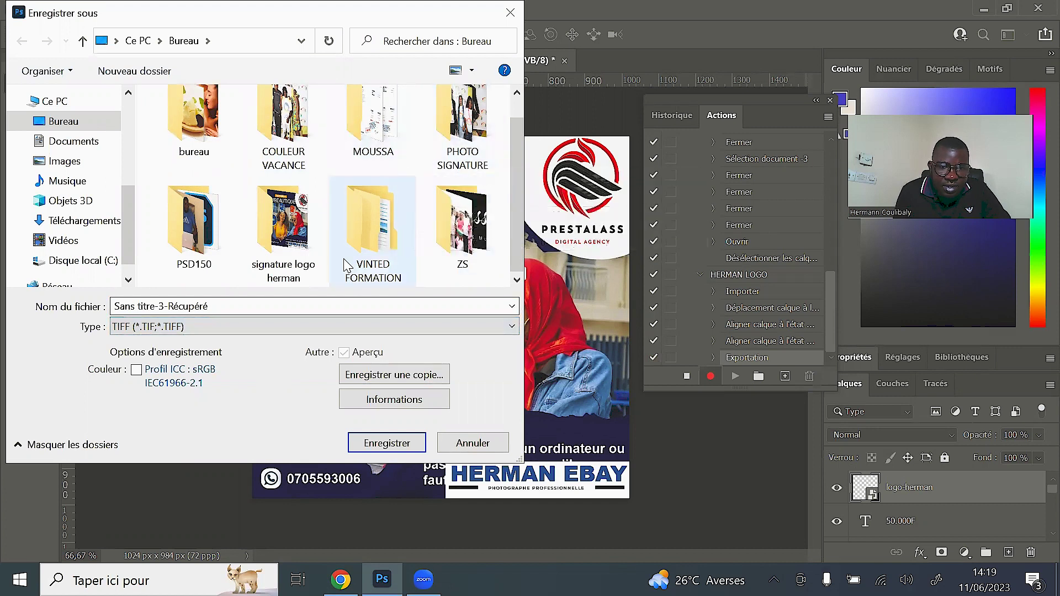
pyautogui.click(298, 255)
pyautogui.doubleClick(298, 255)
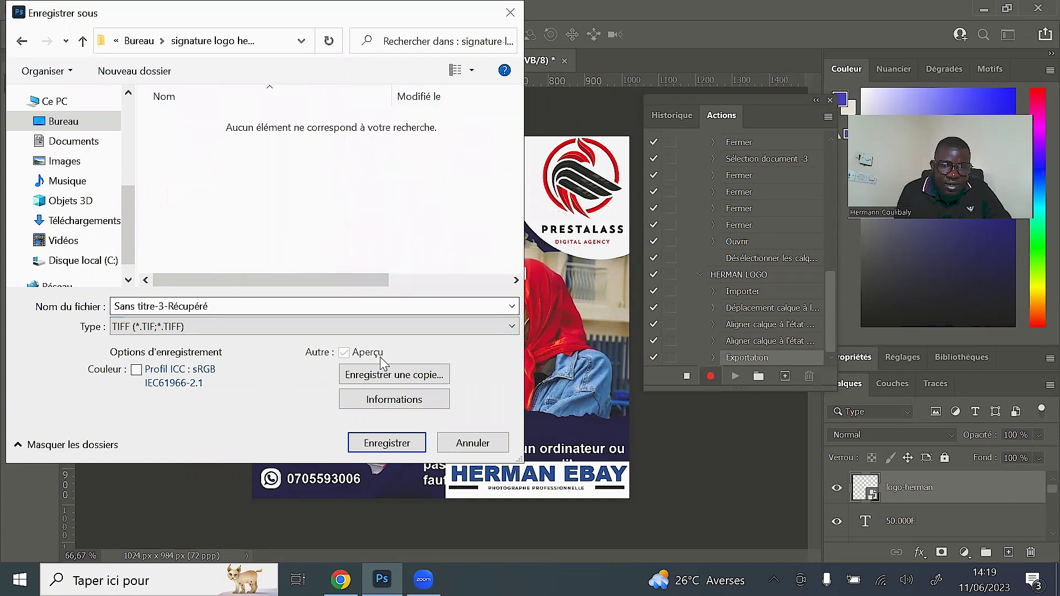
pyautogui.click(385, 445)
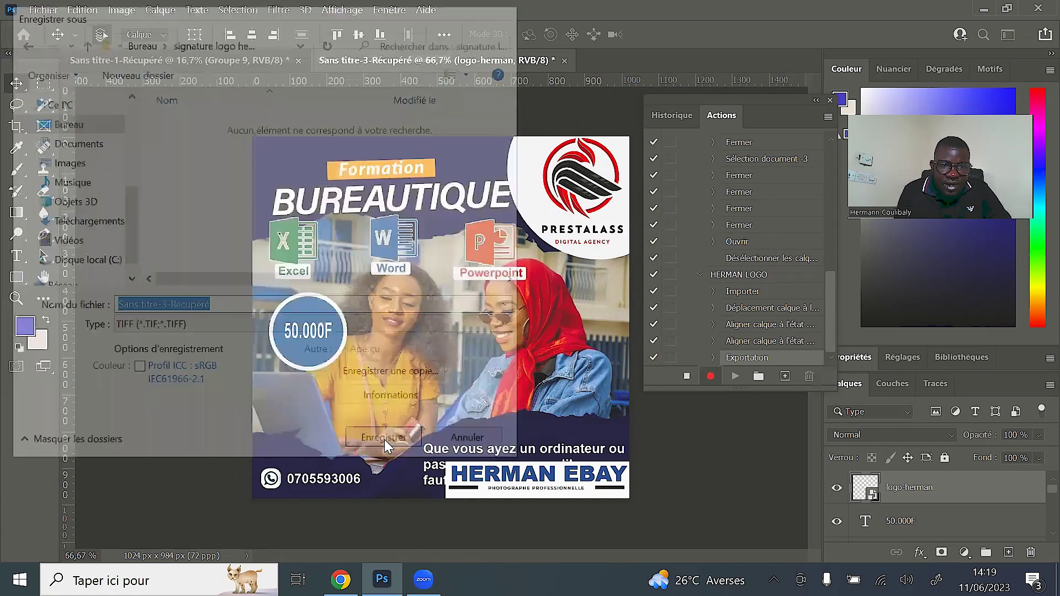
pyautogui.click(805, 120)
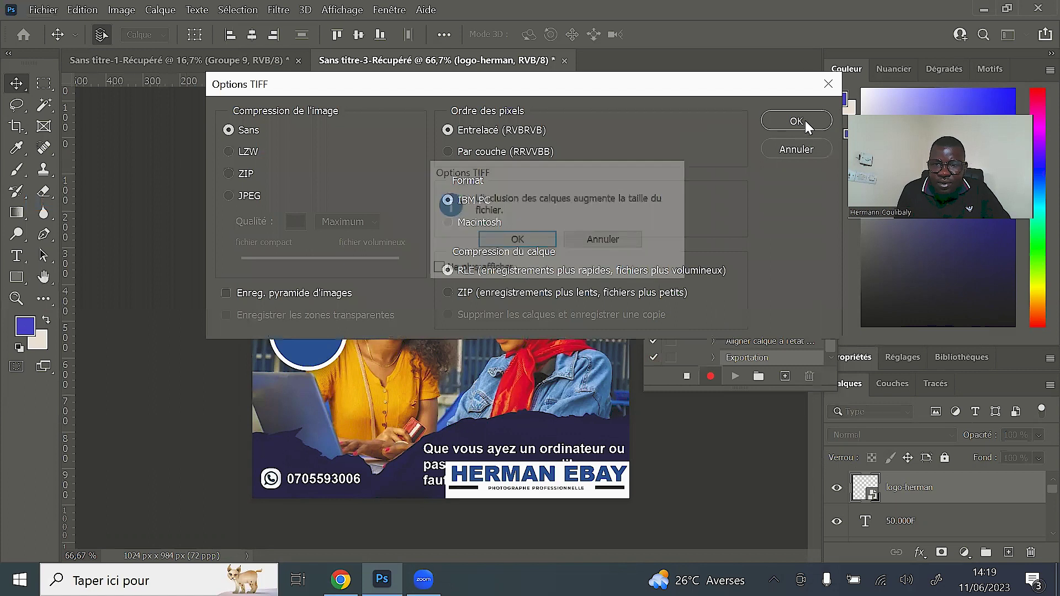
pyautogui.click(505, 243)
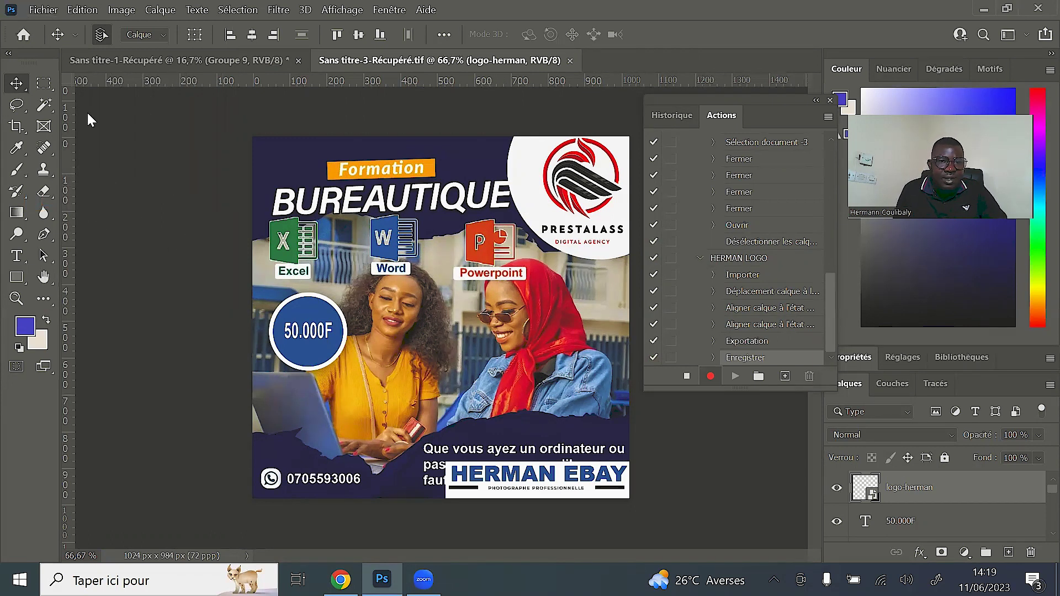
# Close the saved flyer, stop recording HERMAN LOGO, and minimise Photoshop
pyautogui.click(570, 62)
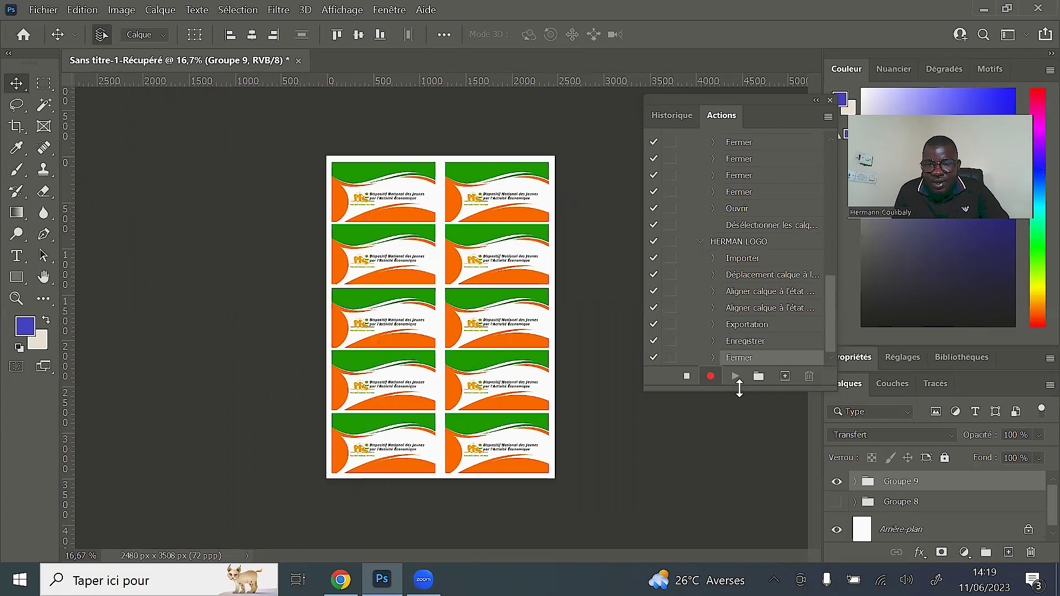
pyautogui.click(686, 377)
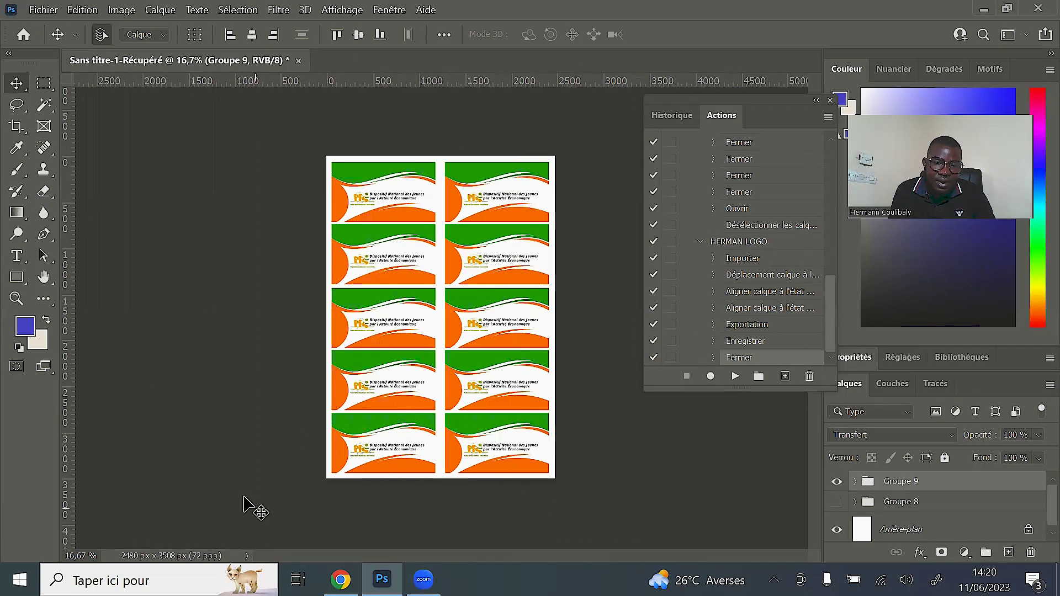
pyautogui.click(982, 8)
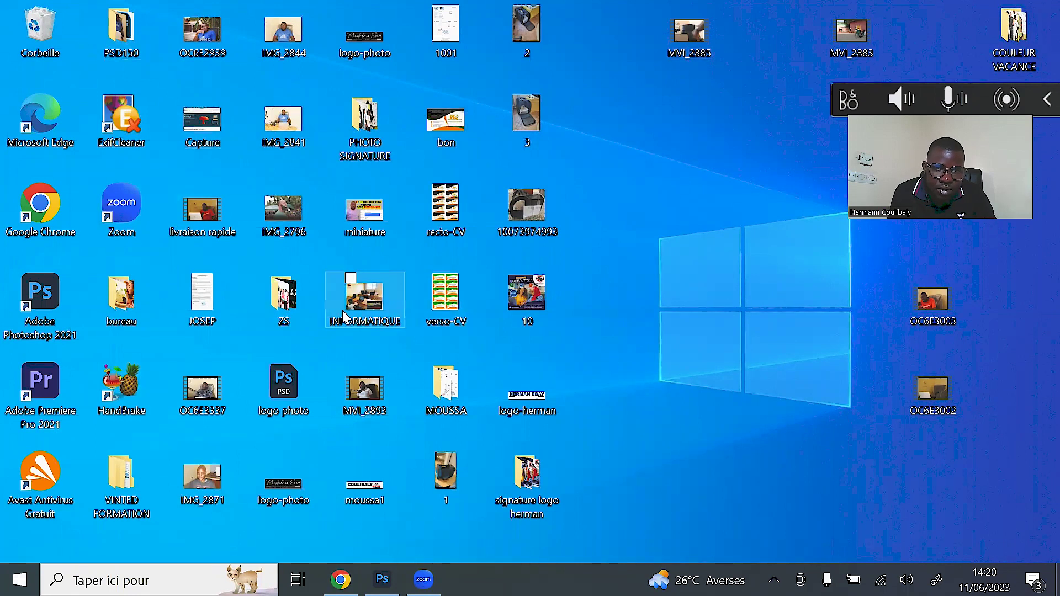
# Go to the MOUSSA folder's subfolder 1 and open facture-moussa in Adobe Photoshop 2021
pyautogui.click(442, 399)
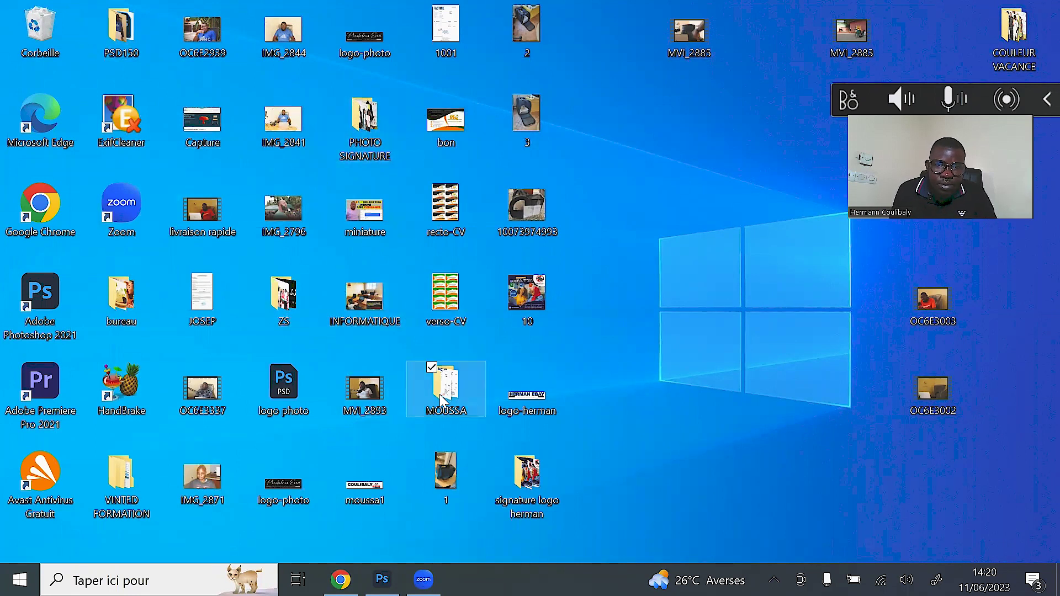
pyautogui.doubleClick(442, 400)
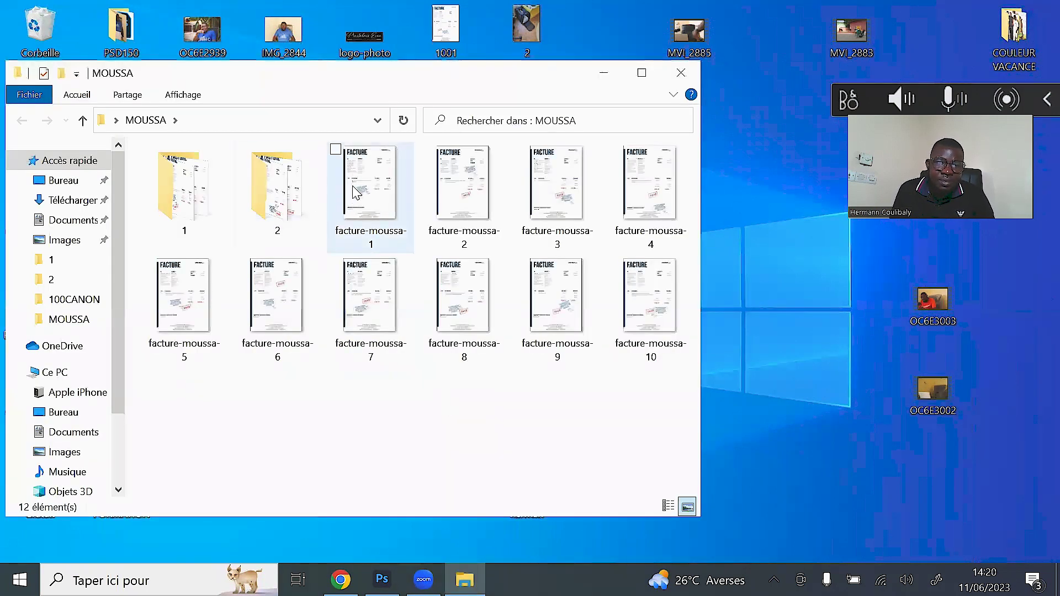
pyautogui.doubleClick(210, 232)
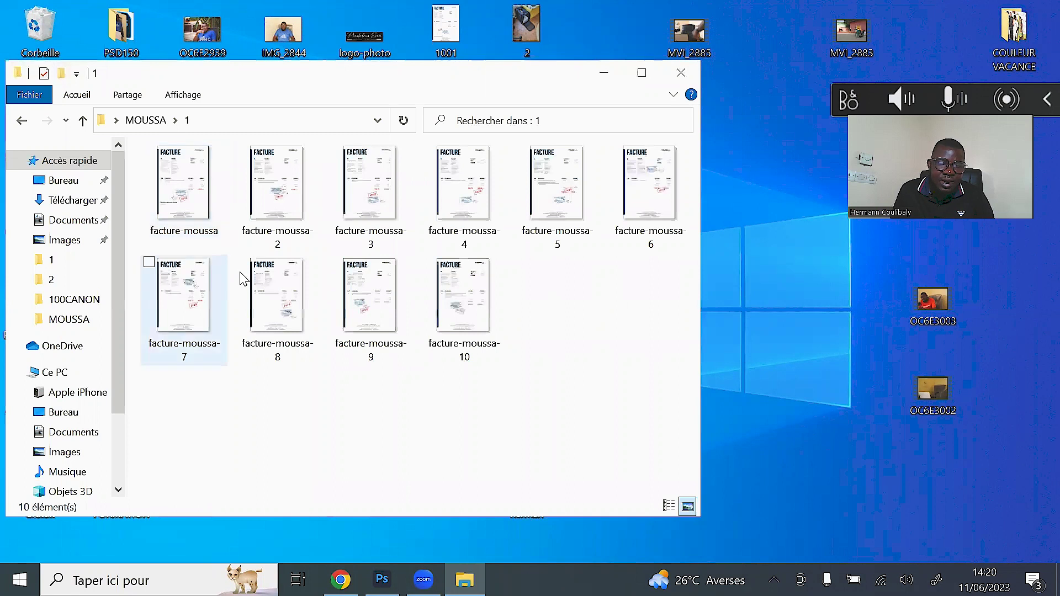
pyautogui.doubleClick(190, 167)
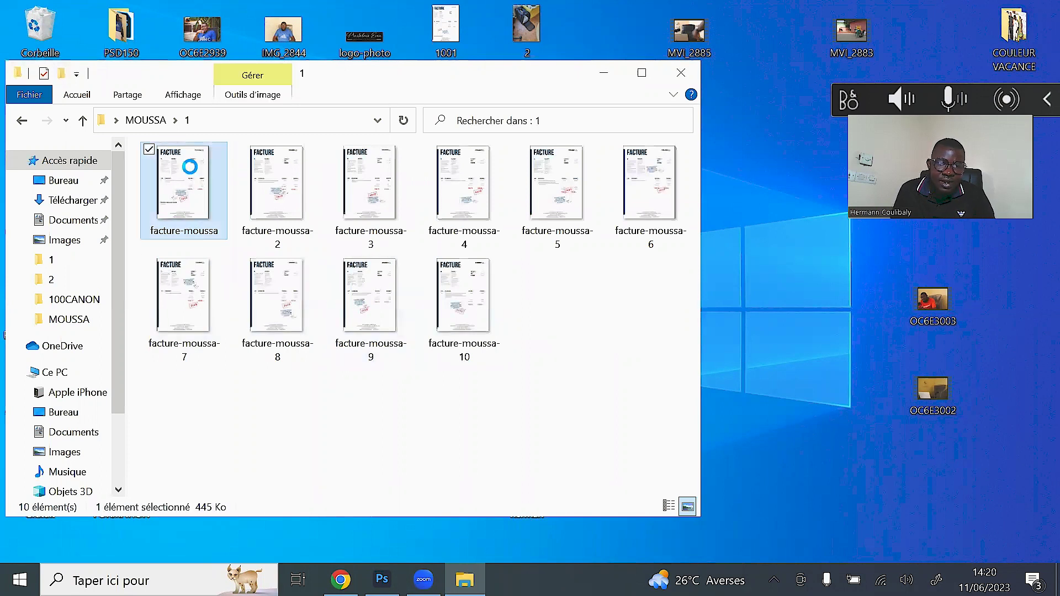
pyautogui.rightClick(190, 168)
pyautogui.moveTo(53, 284)
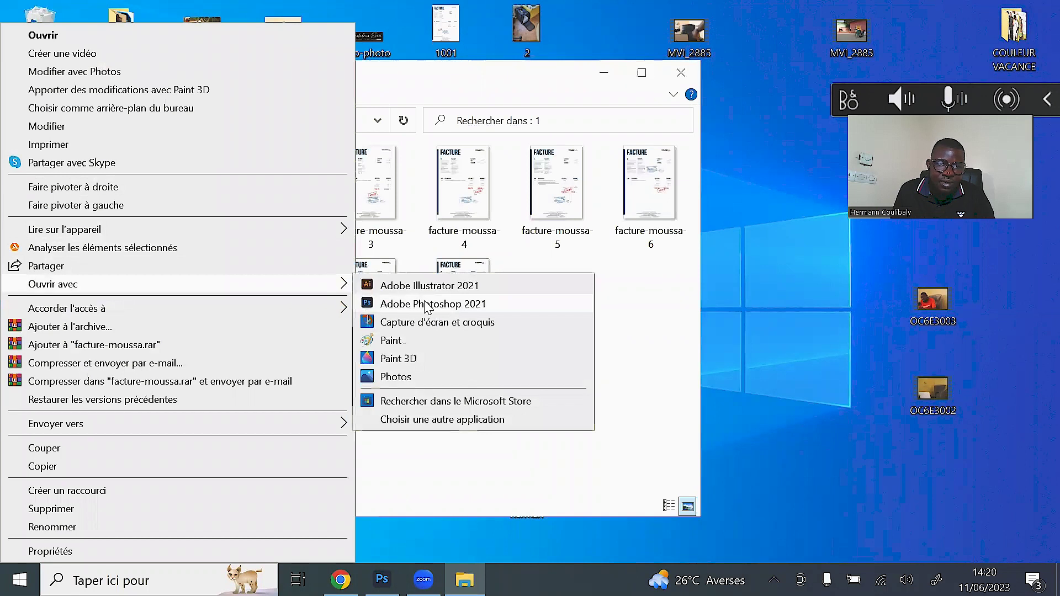
pyautogui.click(426, 304)
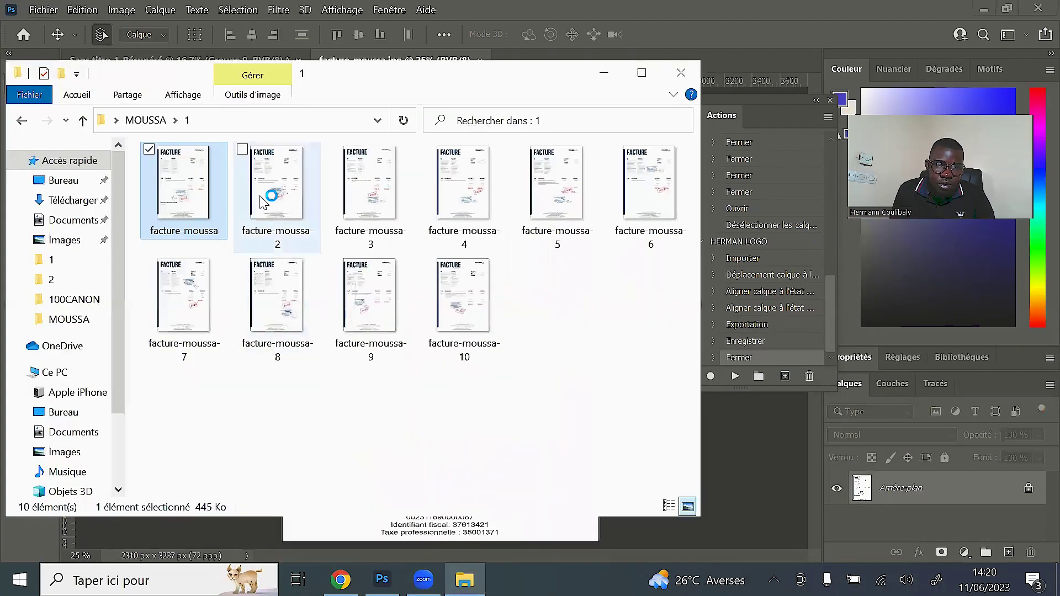
# Open facture-moussa-2, facture-moussa-3 and facture-moussa-4 in Photoshop via Ouvrir avec
pyautogui.rightClick(278, 232)
pyautogui.moveTo(53, 284)
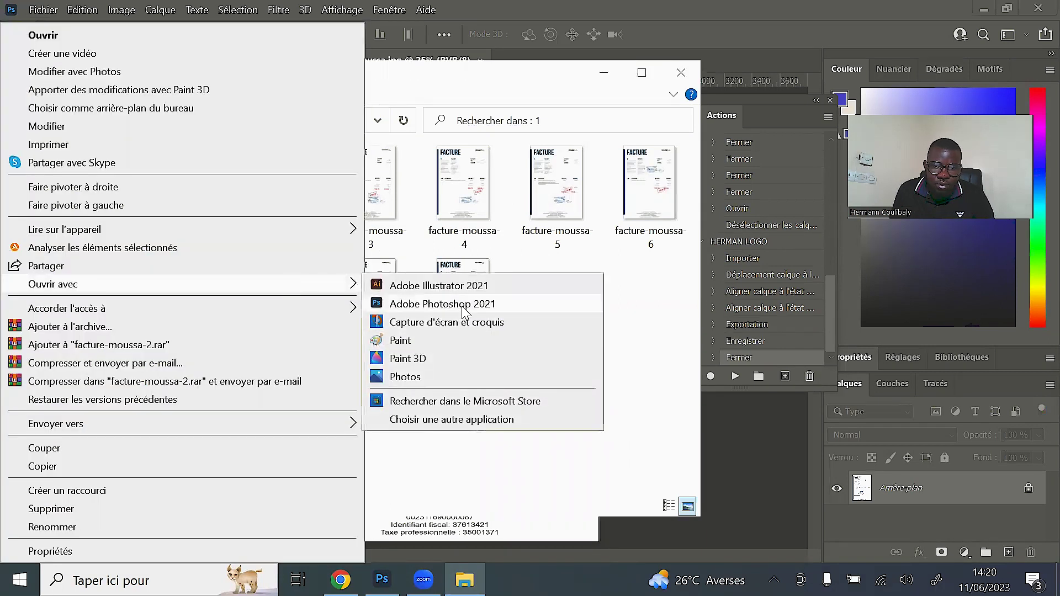
pyautogui.click(464, 307)
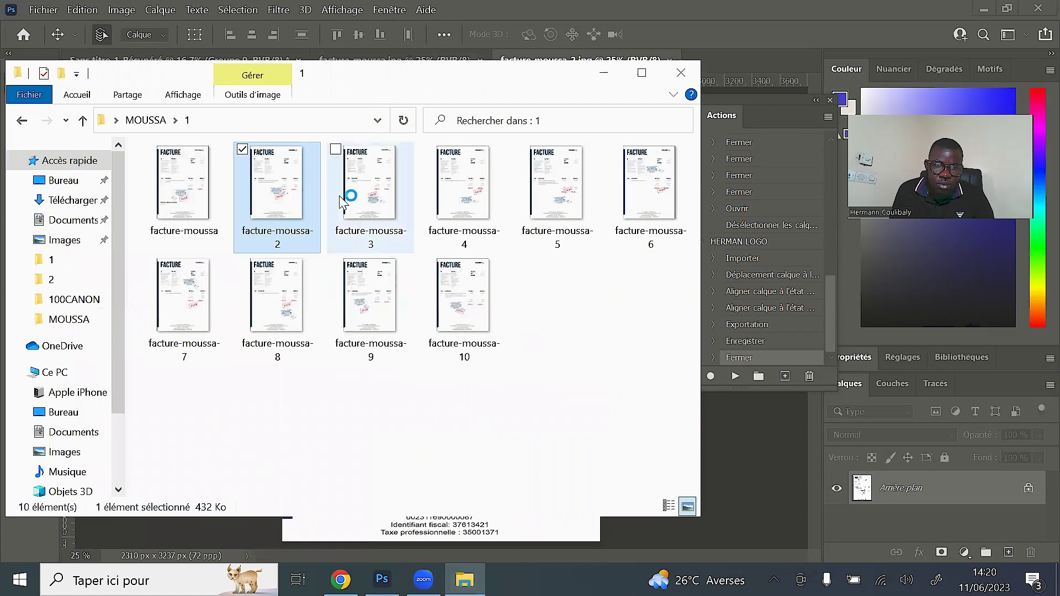
pyautogui.rightClick(338, 432)
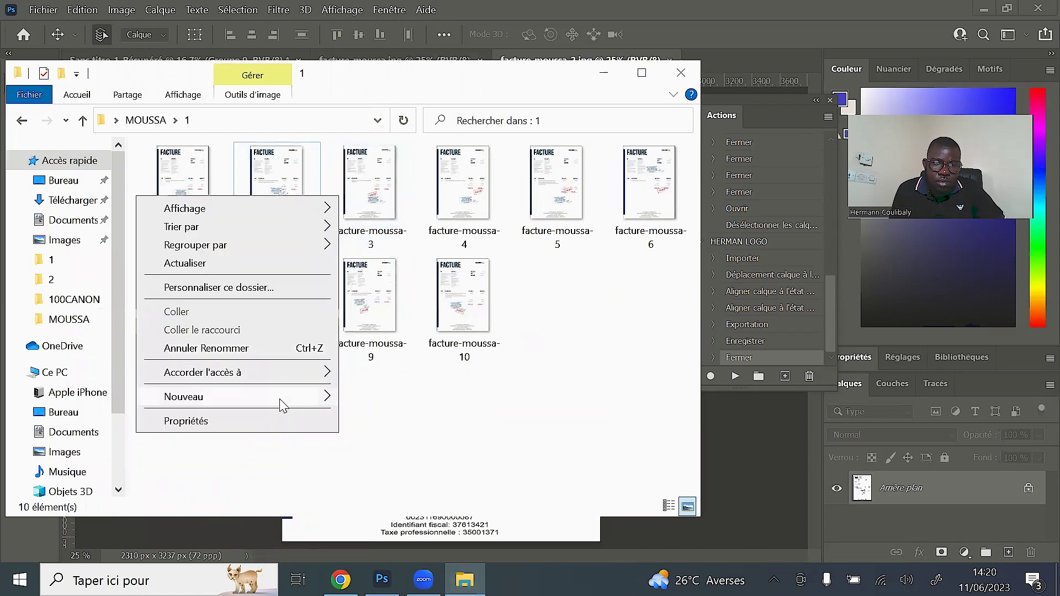
pyautogui.click(387, 181)
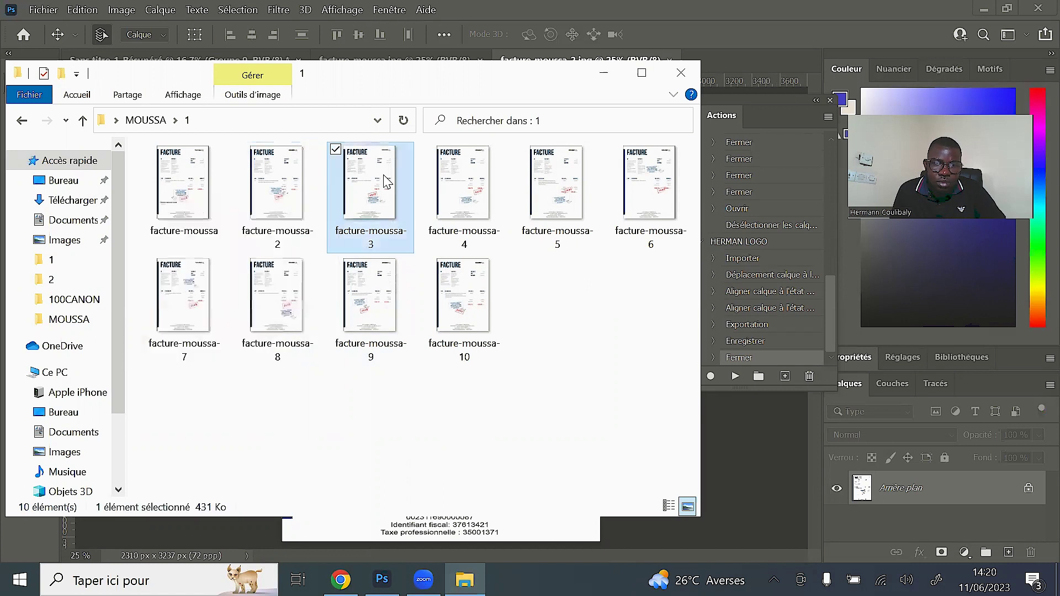
pyautogui.rightClick(386, 181)
pyautogui.moveTo(71, 284)
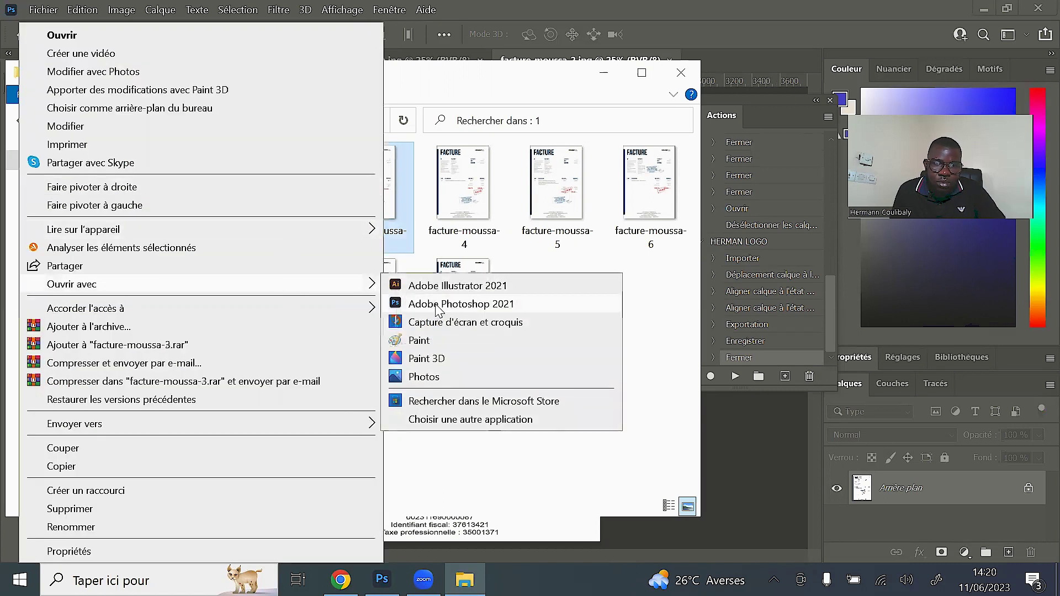
pyautogui.click(437, 304)
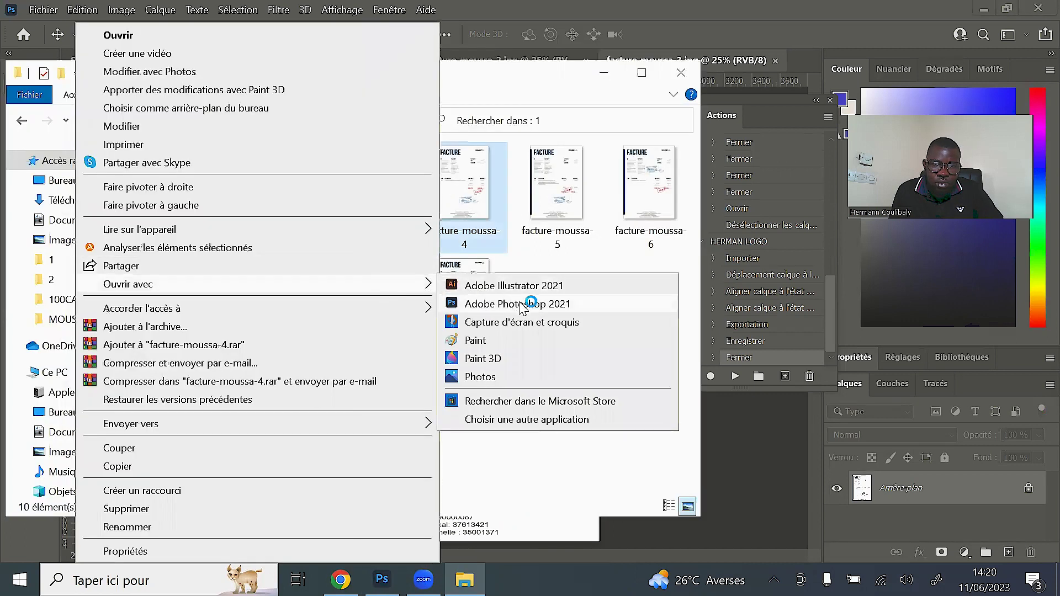
pyautogui.click(522, 304)
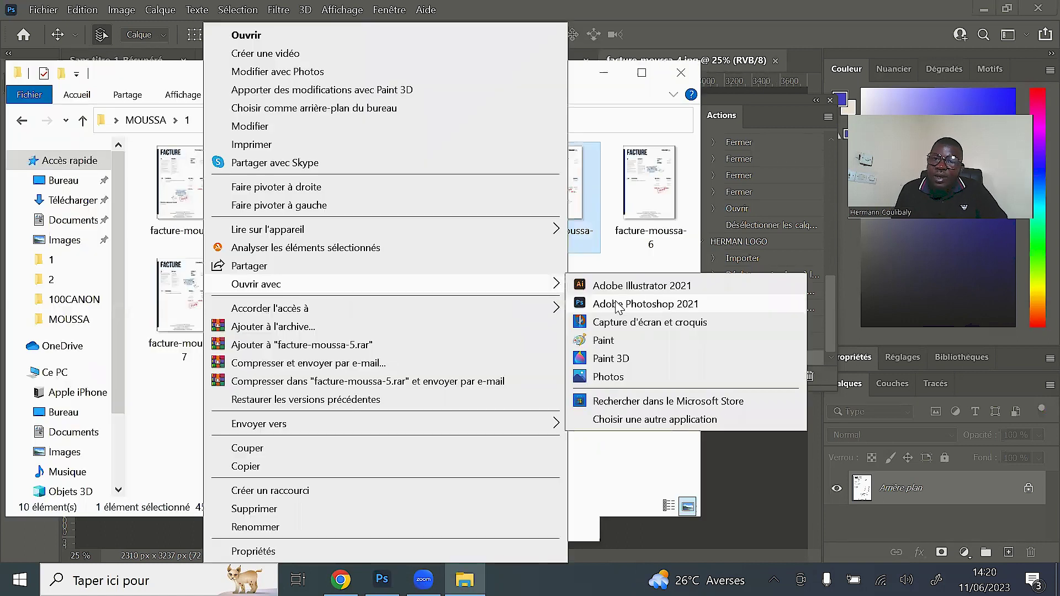
# Open facture-moussa-5 in Photoshop, then play HERMAN LOGO on facture-moussa past the Déplacement warning
pyautogui.click(617, 307)
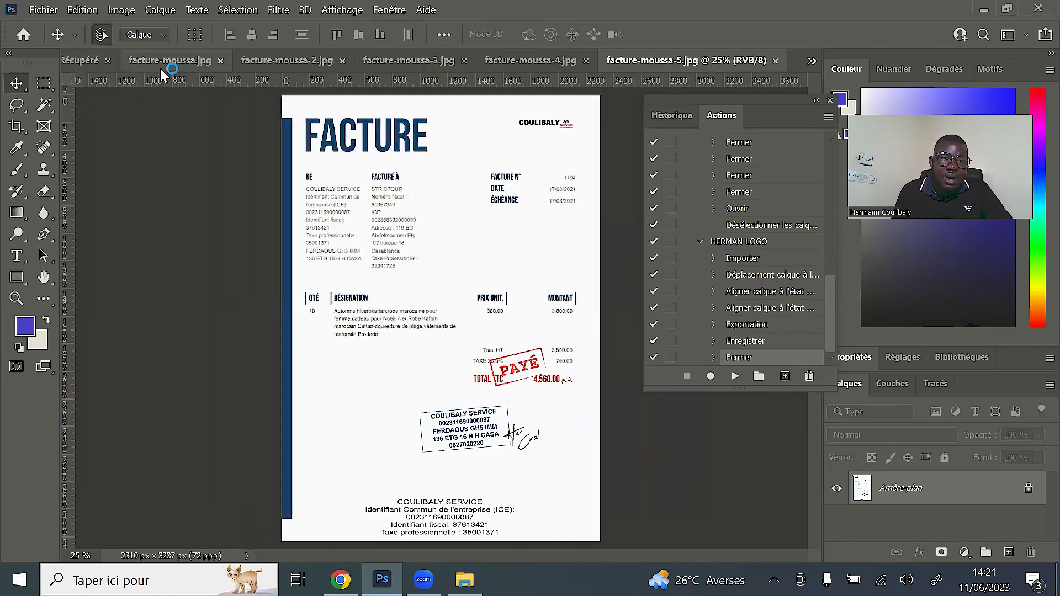
pyautogui.click(163, 65)
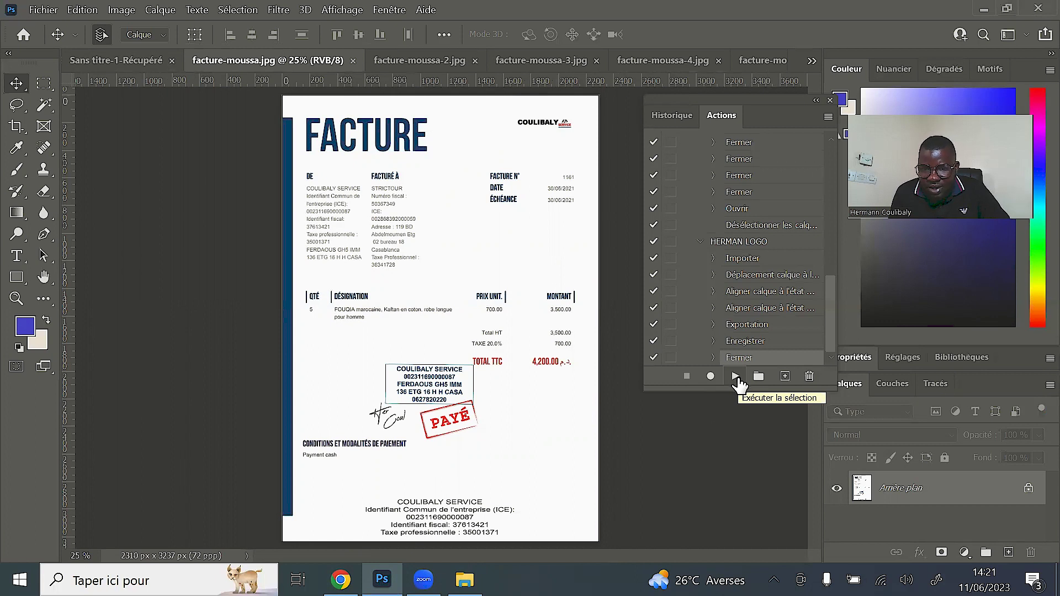
pyautogui.click(736, 378)
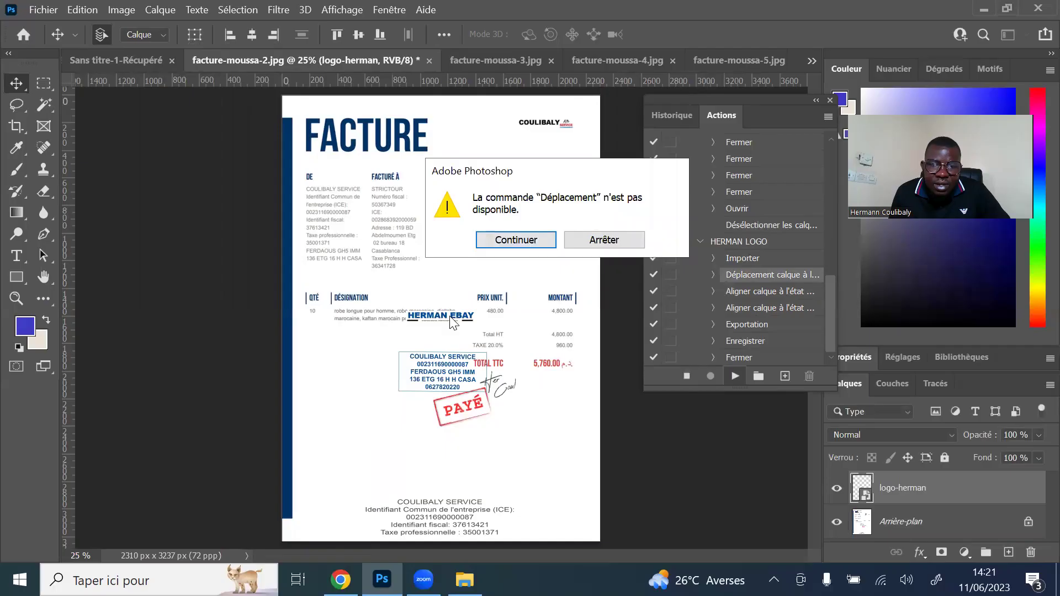
pyautogui.click(532, 243)
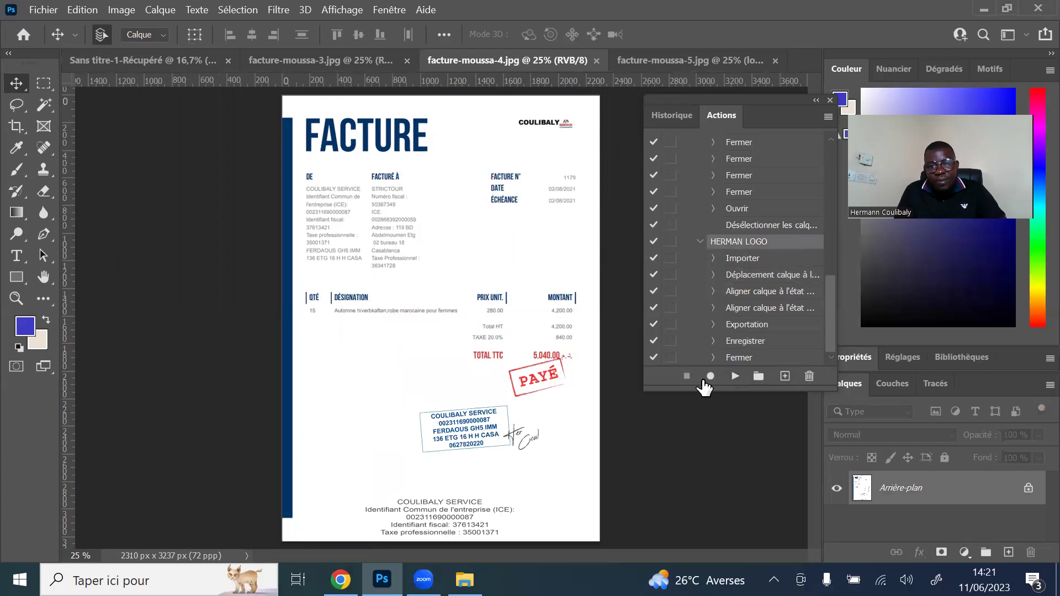
# Play HERMAN LOGO on the remaining invoices, choosing Continuer at each Déplacement warning
pyautogui.click(735, 375)
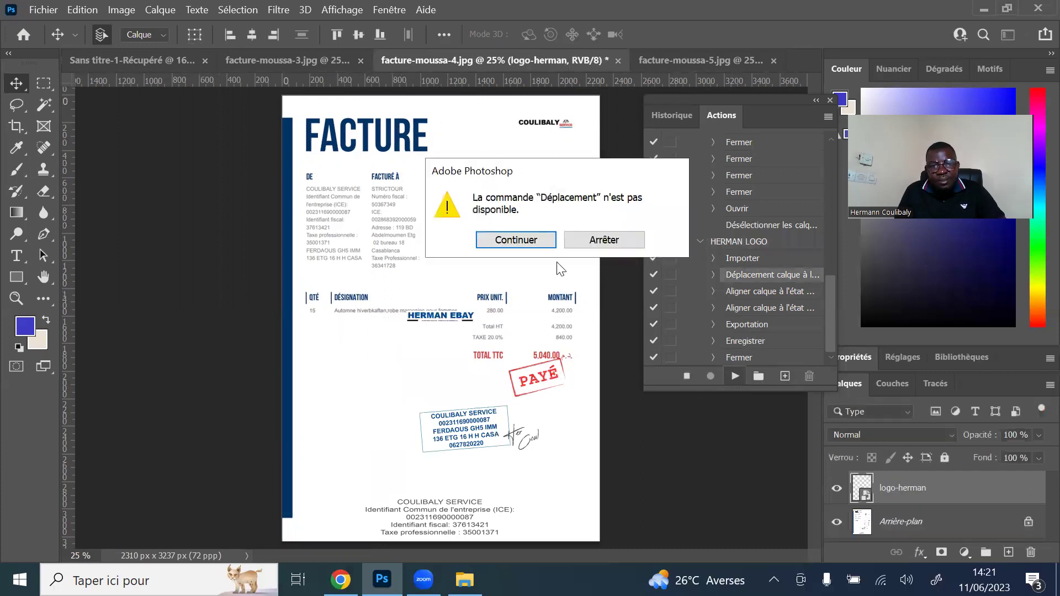
pyautogui.click(533, 242)
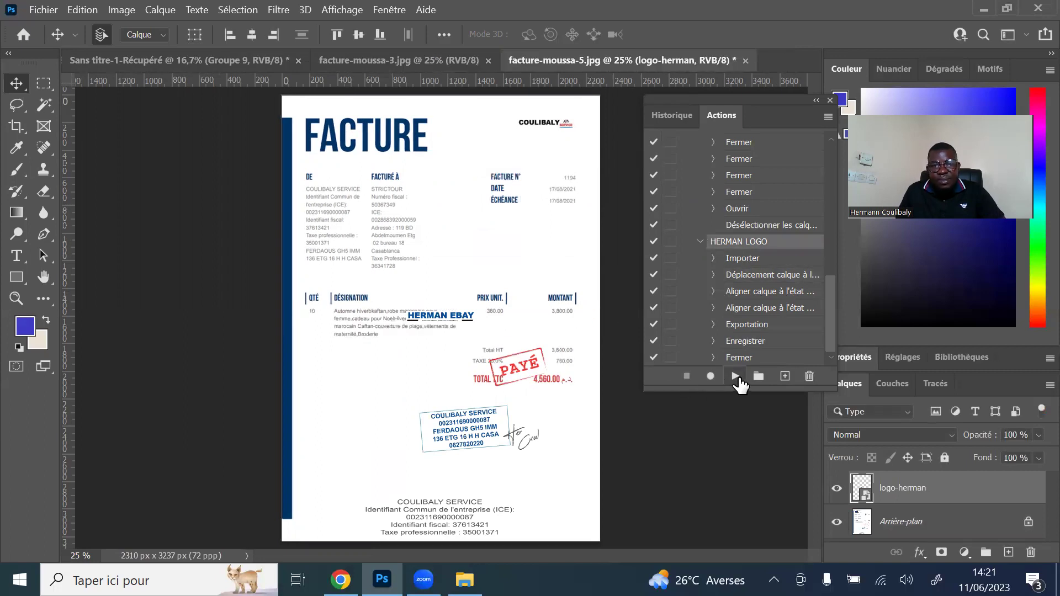
pyautogui.click(737, 377)
pyautogui.click(526, 242)
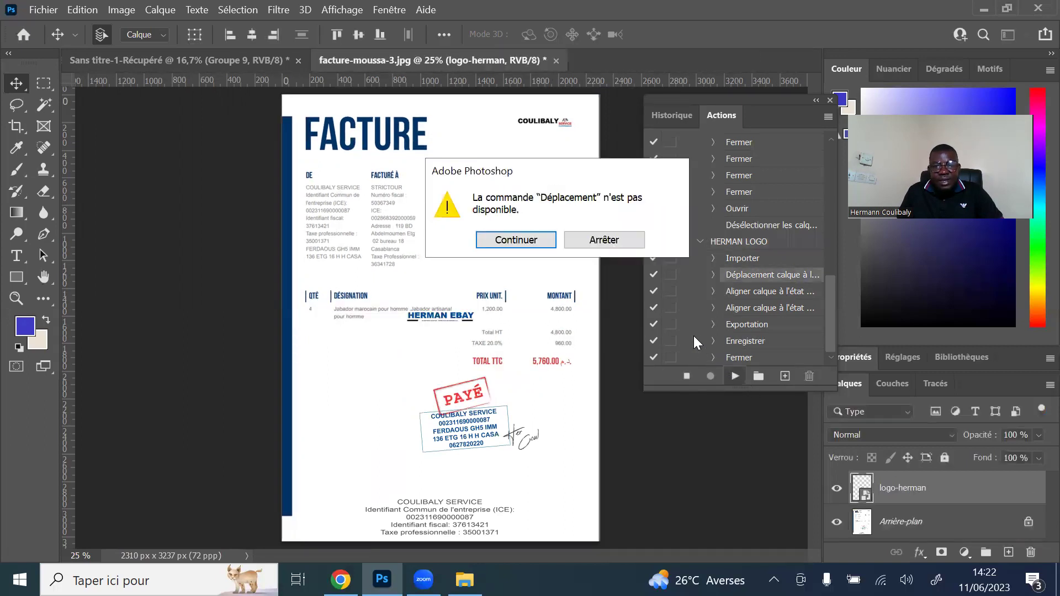
pyautogui.click(522, 242)
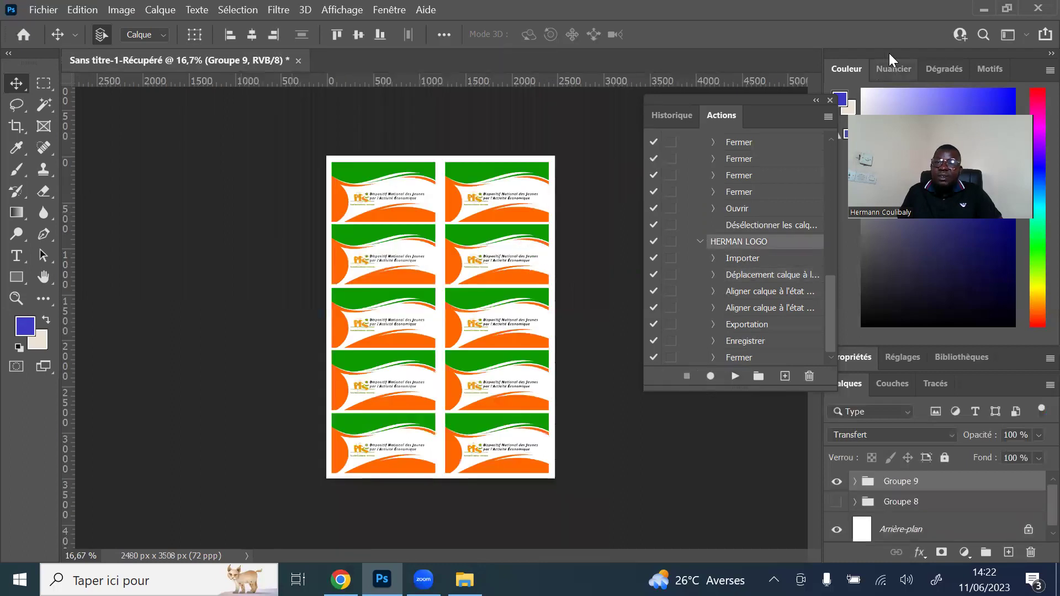
# Minimize Photoshop and the invoice folder, then open Sans-titre-3-Récupéré from the signature logo herman folder
pyautogui.click(983, 8)
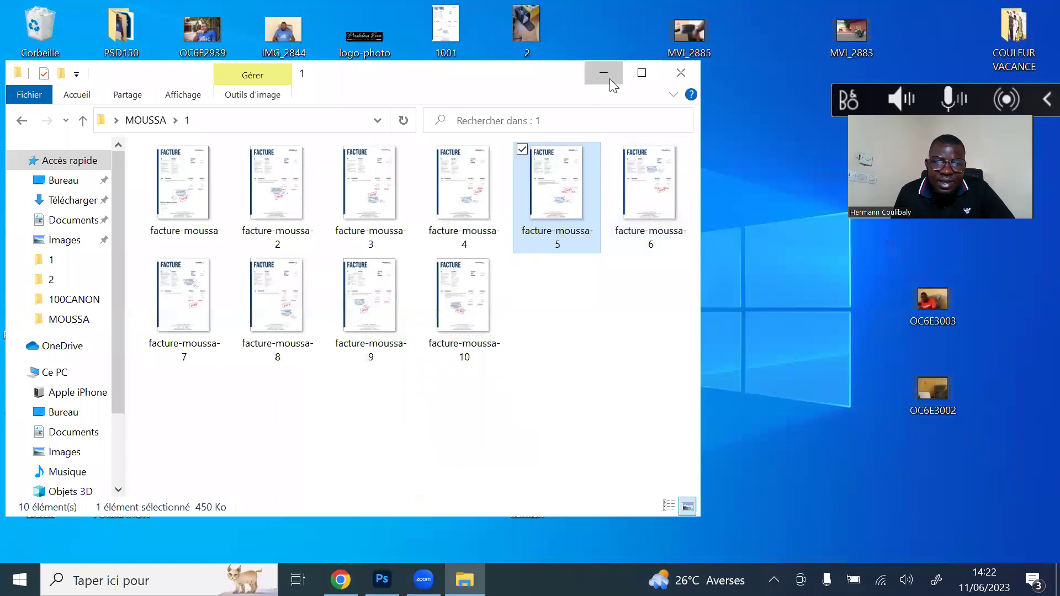
pyautogui.click(604, 73)
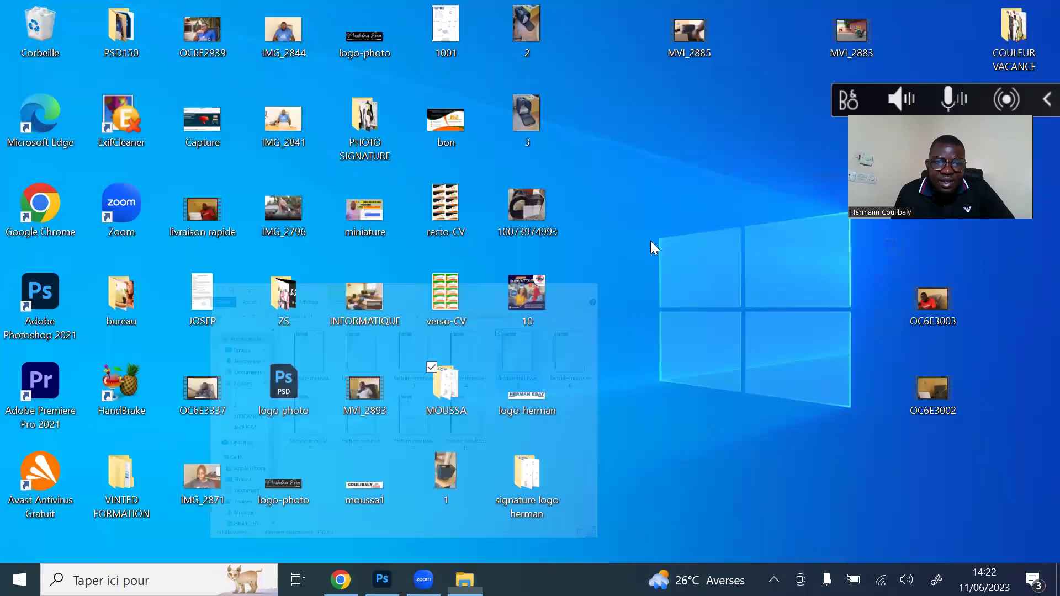
pyautogui.doubleClick(526, 496)
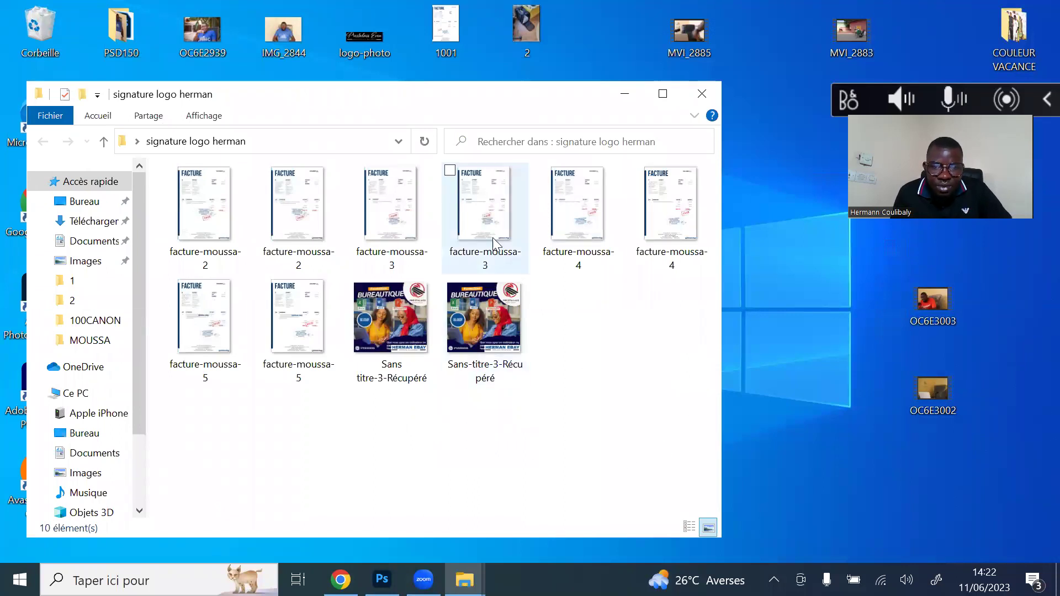
pyautogui.click(515, 353)
pyautogui.doubleClick(513, 352)
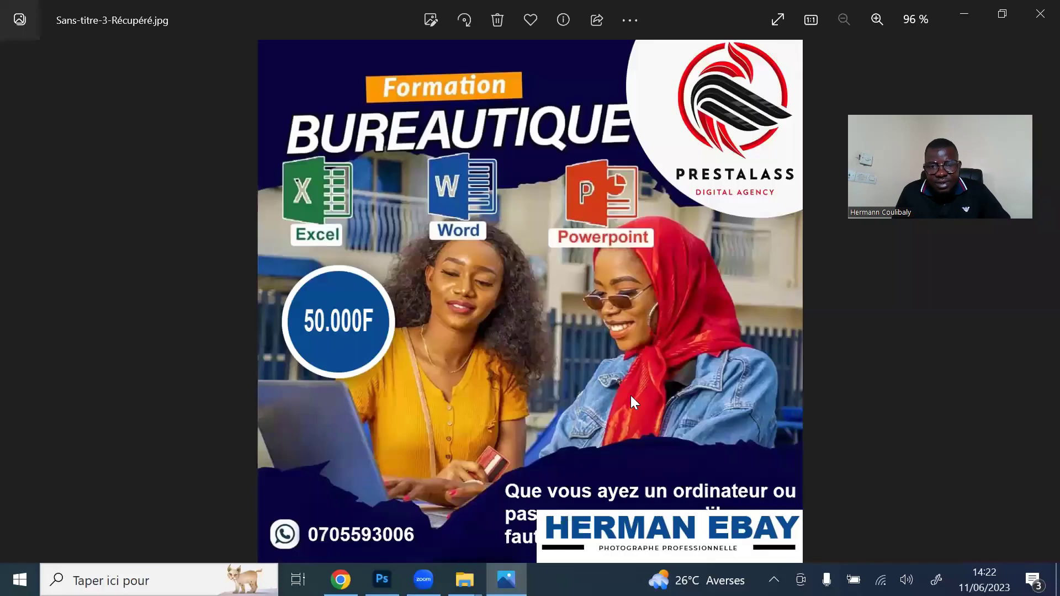
pyautogui.moveTo(530, 298)
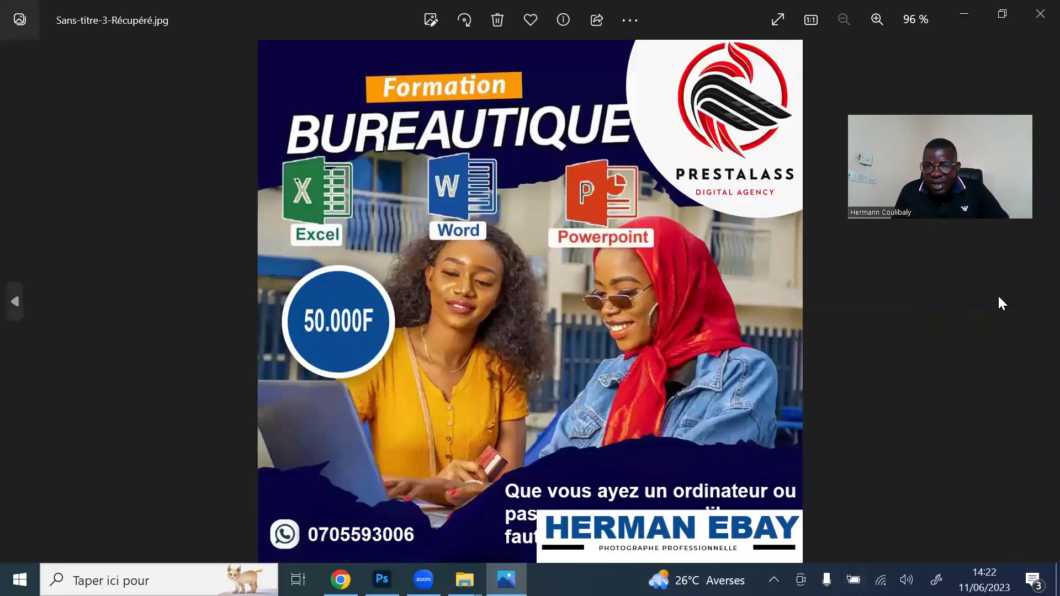
# Browse from the flyer to facture-moussa-5 and open it in Photos to check the HERMAN EBAY banner
pyautogui.hotkey('alt', 'F4')
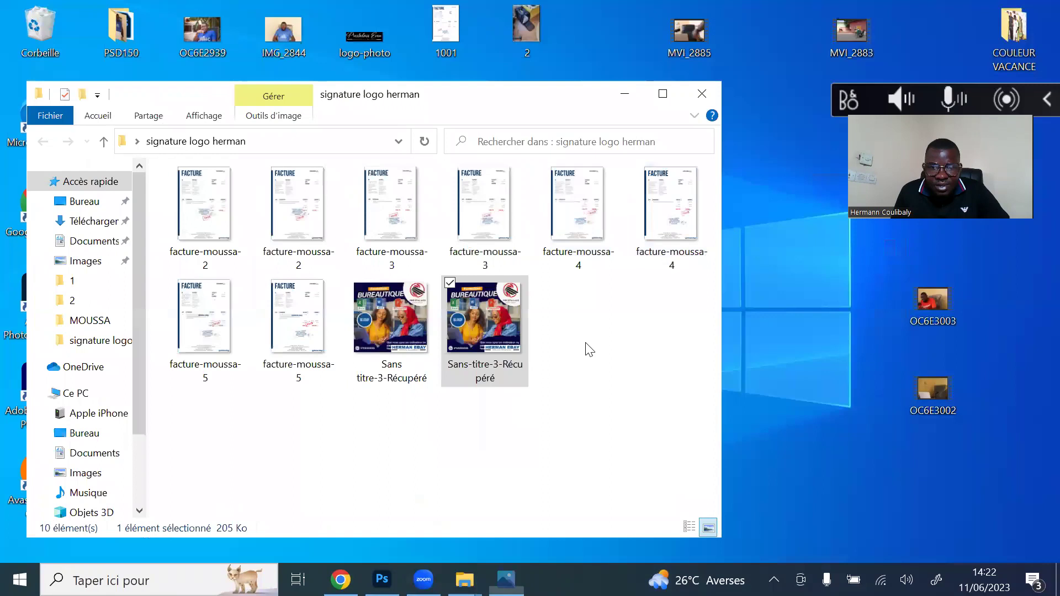
pyautogui.click(367, 336)
pyautogui.doubleClick(368, 336)
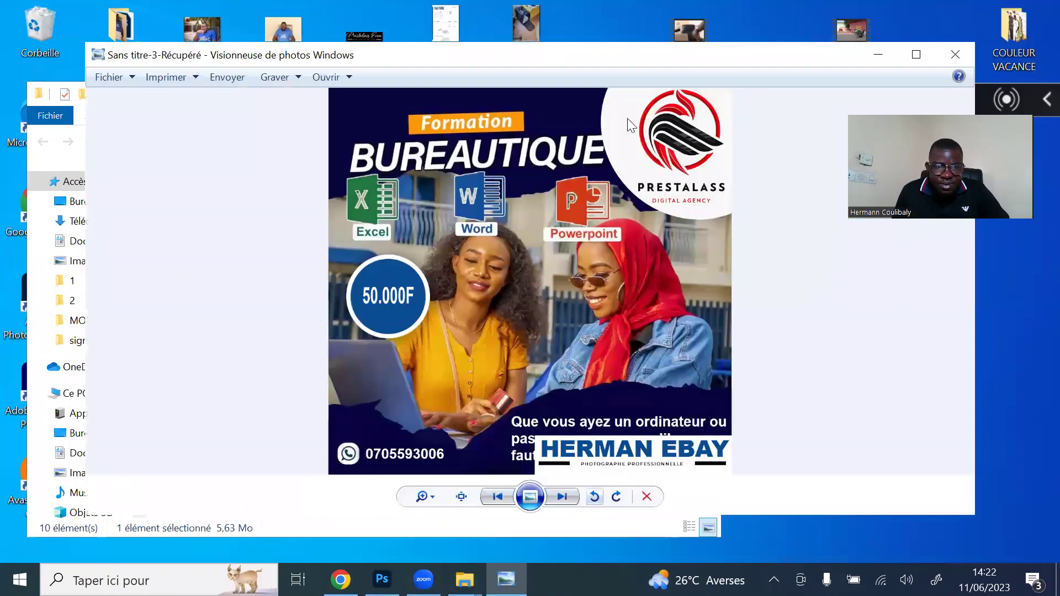
pyautogui.press('Right')
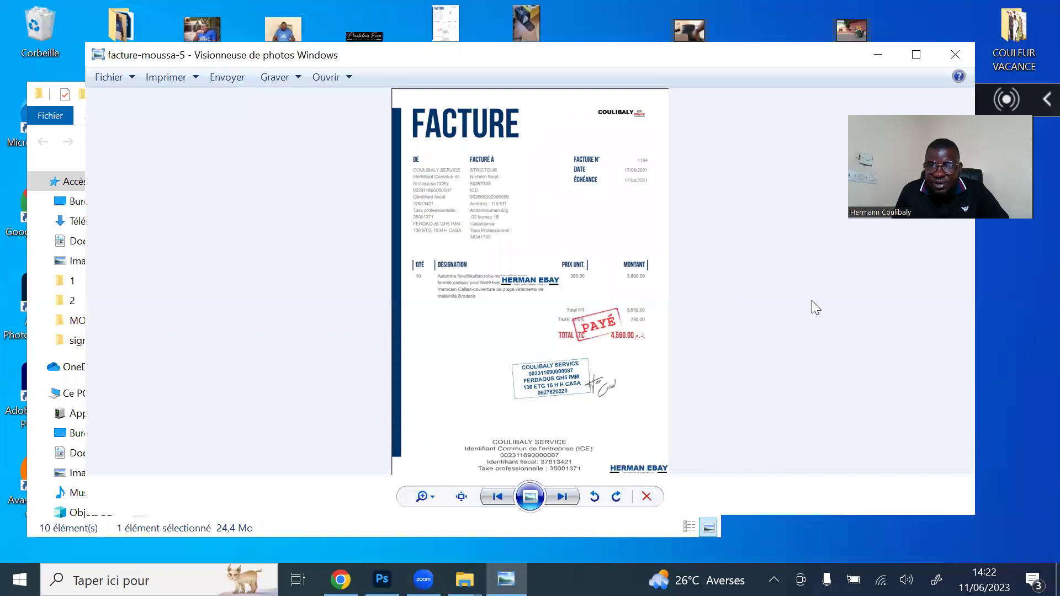
pyautogui.hotkey('alt', 'F4')
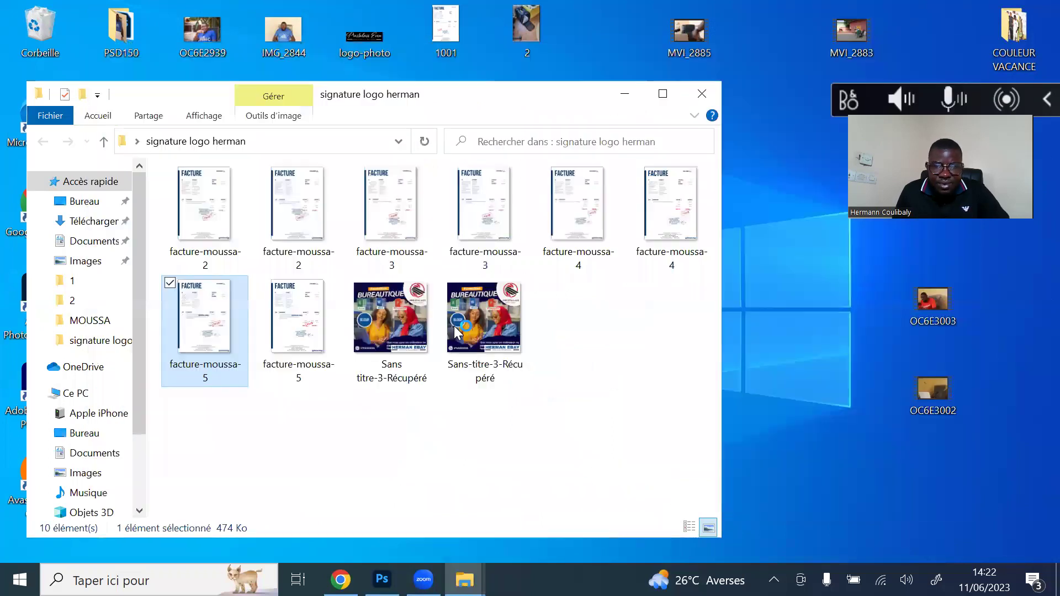
pyautogui.press('Return')
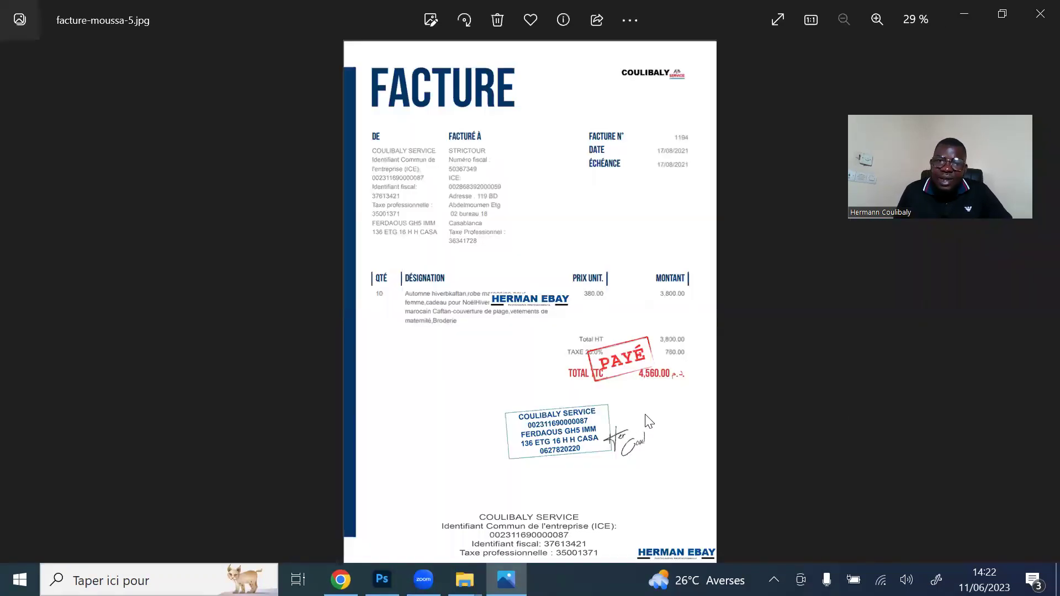